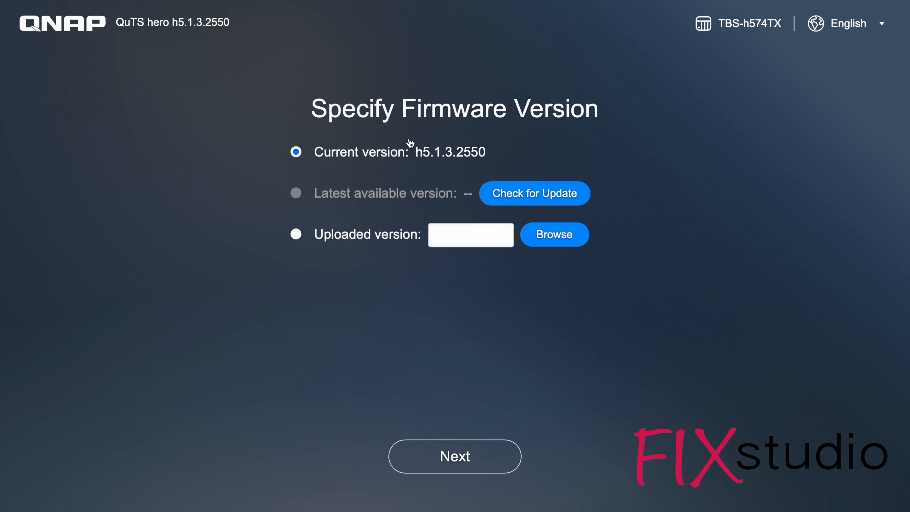
Proceed with the current firmware version h5.1.3.2550 and name the NAS SNAS.
click(480, 456)
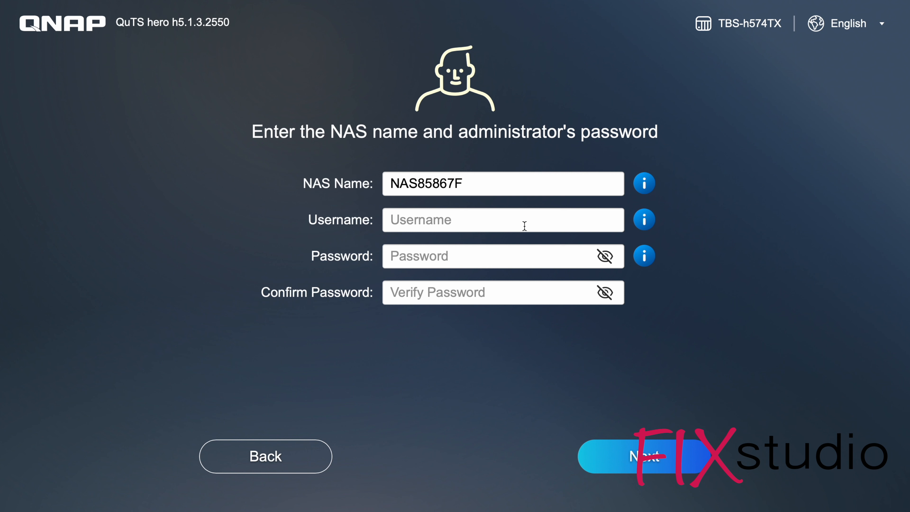
click(535, 184)
drag(536, 184, 313, 163)
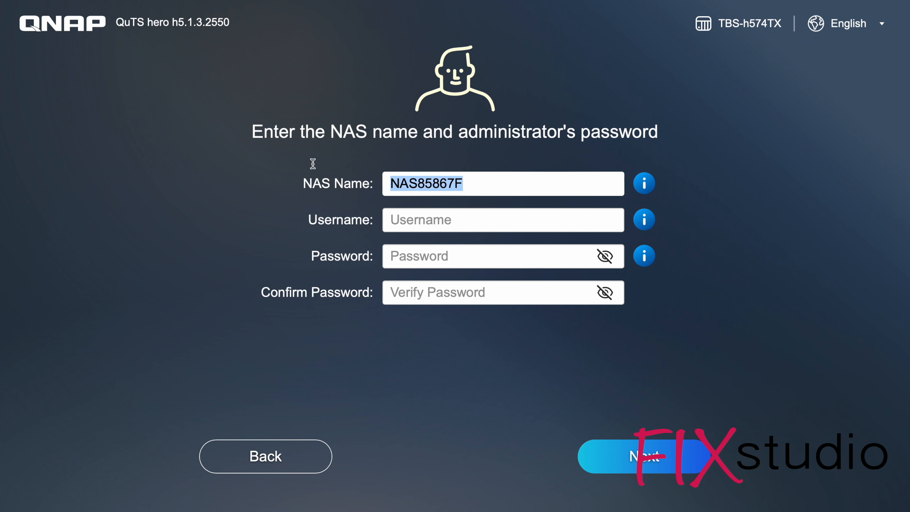
text(SNAS)
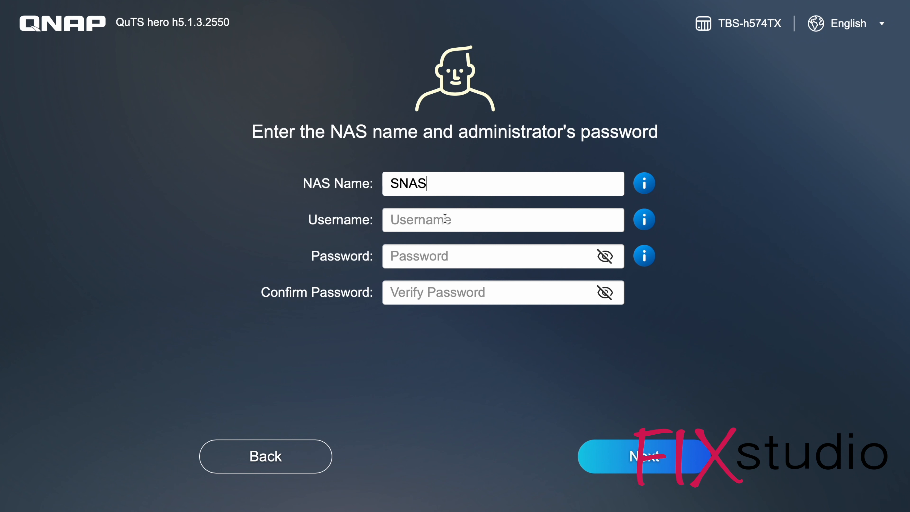
Set the administrator username to fxadmin, enter and confirm the administrator password, and continue to the date and time settings.
click(436, 221)
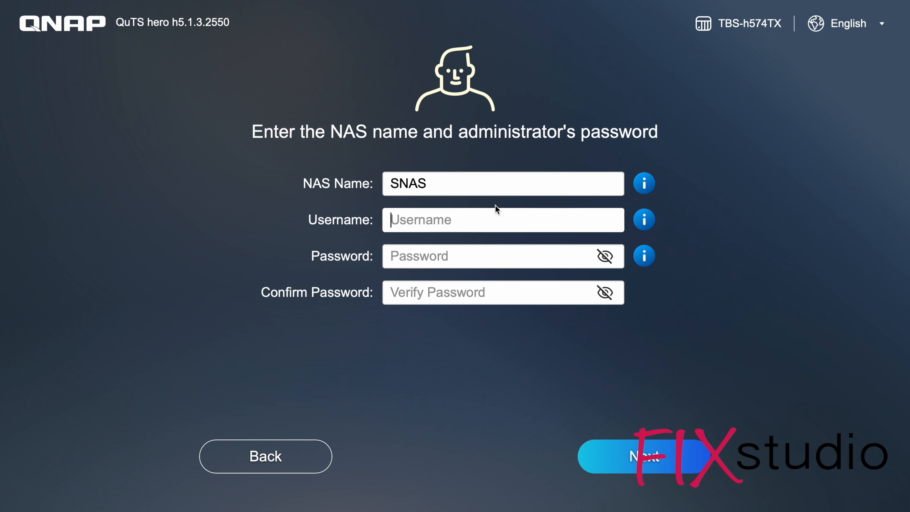
text(fxadmin)
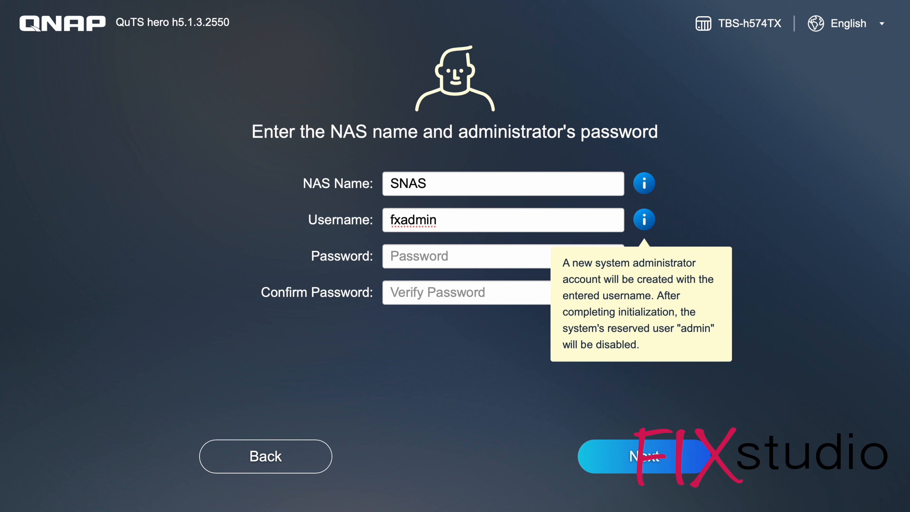
click(444, 254)
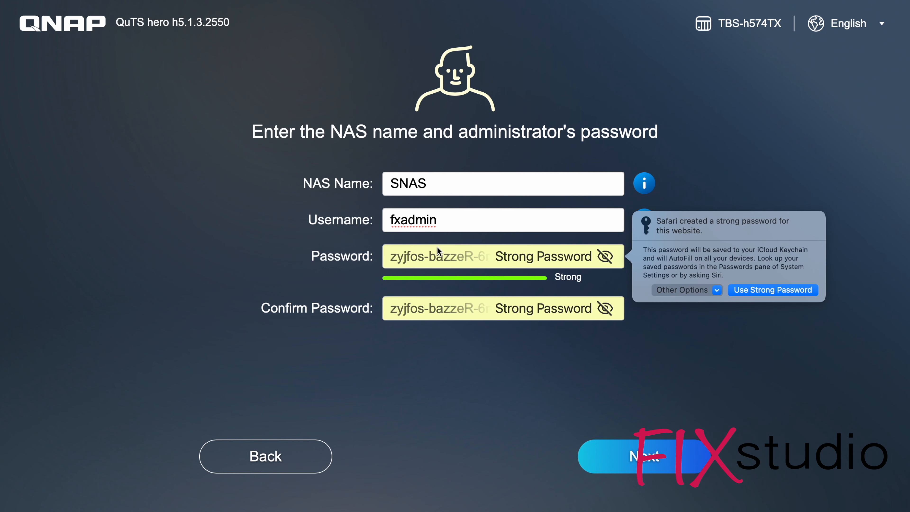
key(BackSpace)
text(••••••••••)
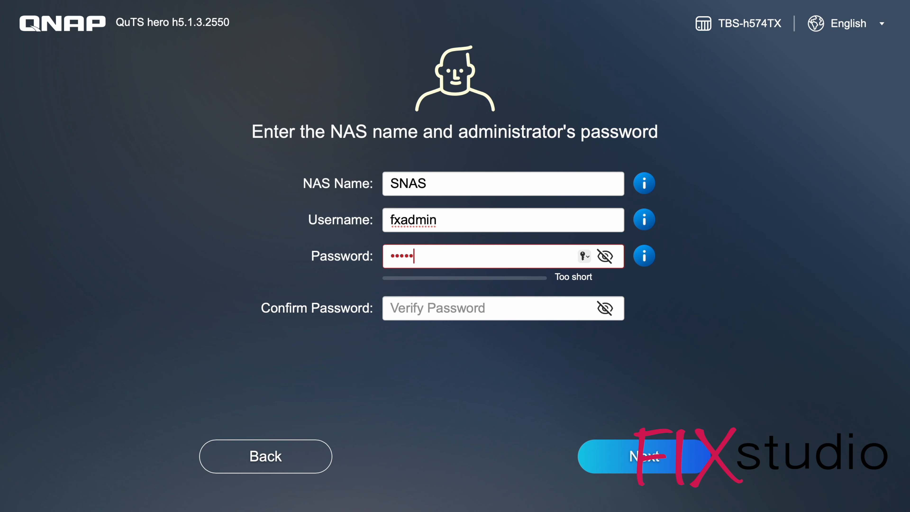
text(••••)
key(Tab)
text(••••)
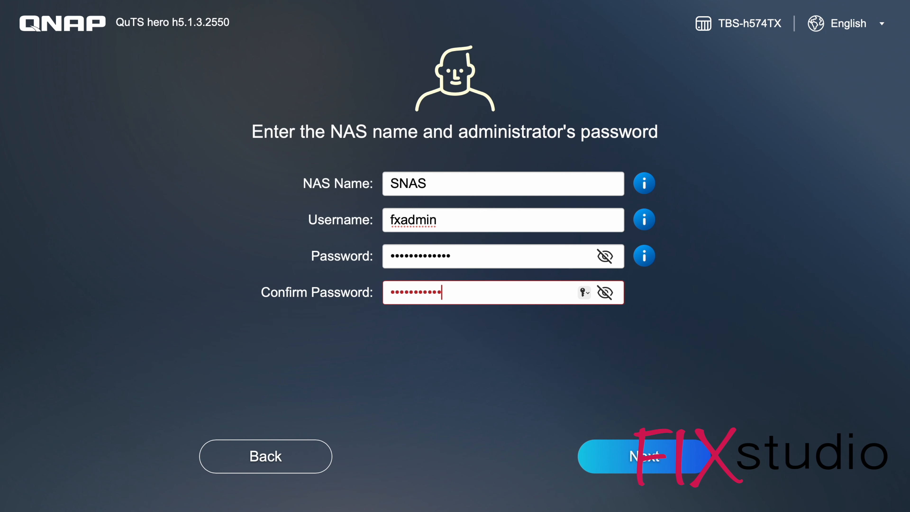
text(••••••••••)
click(595, 457)
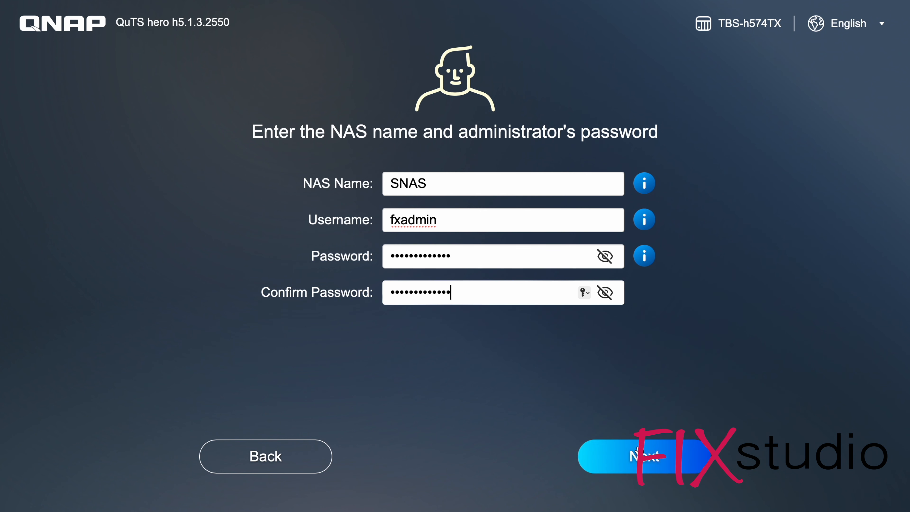
Set the time zone to (GMT+01:00) Amsterdam, Berlin, Bern, Rome, Stockholm, Vienna, keeping automatic synchronization with pool.ntp.org.
click(444, 182)
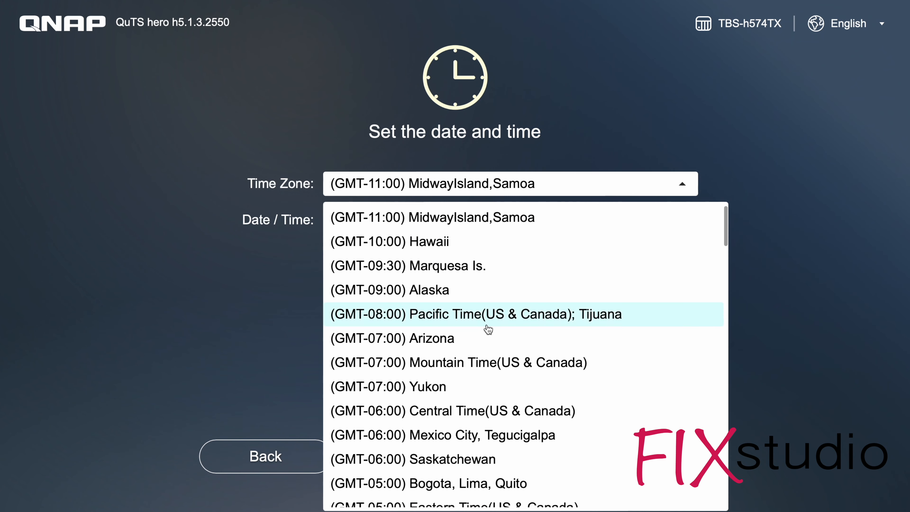
scroll(465, 337, down, 10)
click(458, 352)
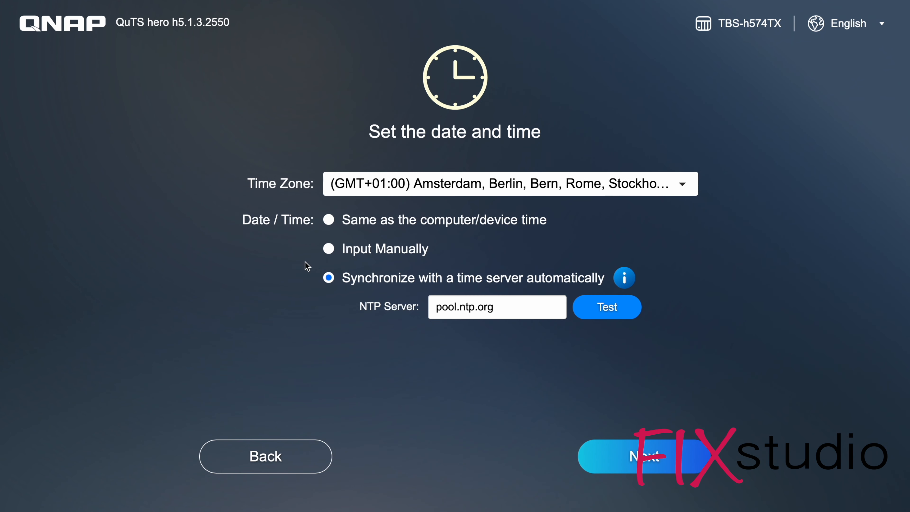
click(654, 462)
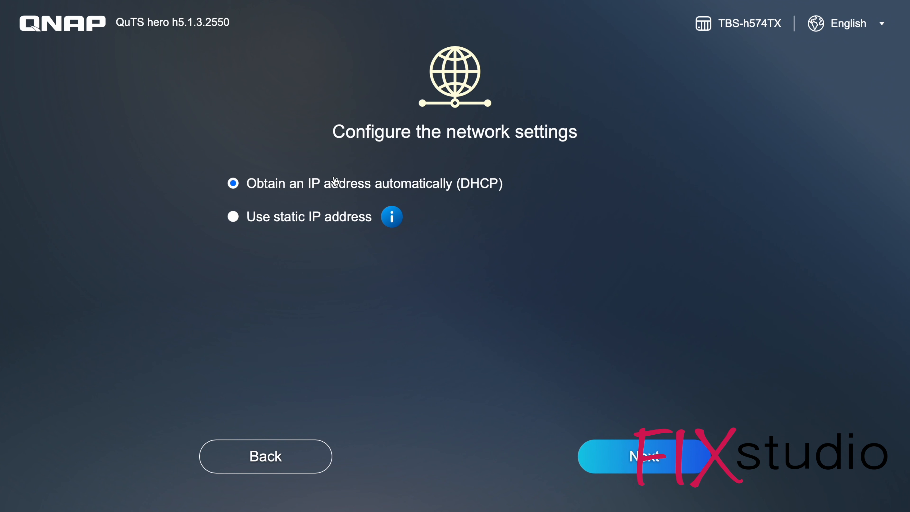
Accept the DHCP network and Thunderbolt settings, and keep firmware updates on "Notify me, do not automatically update".
click(651, 452)
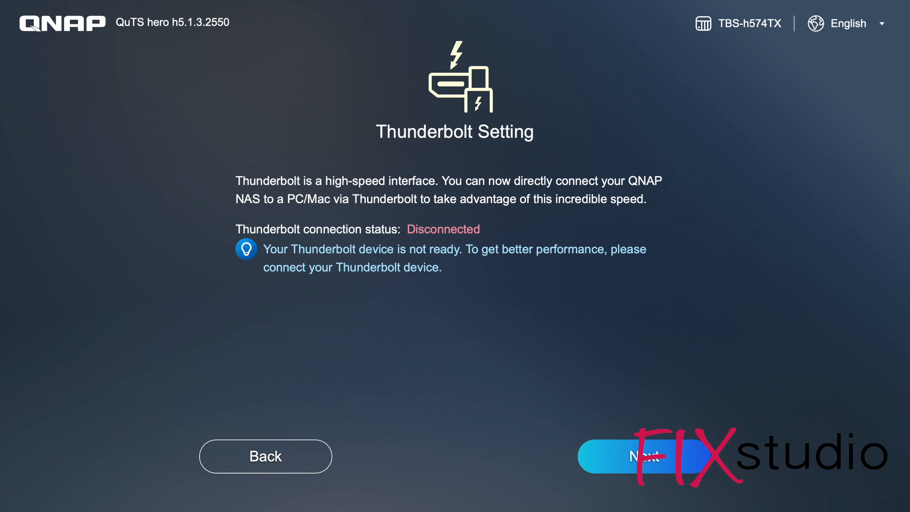
click(648, 460)
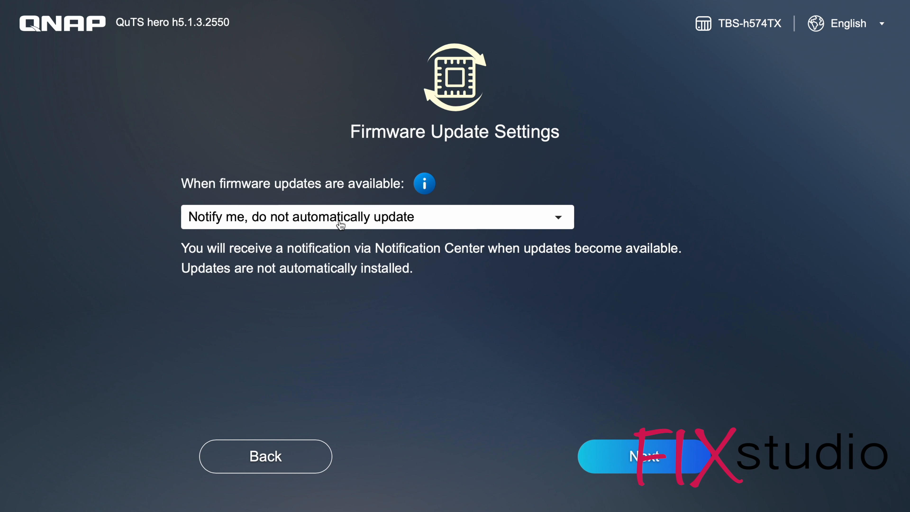
click(614, 460)
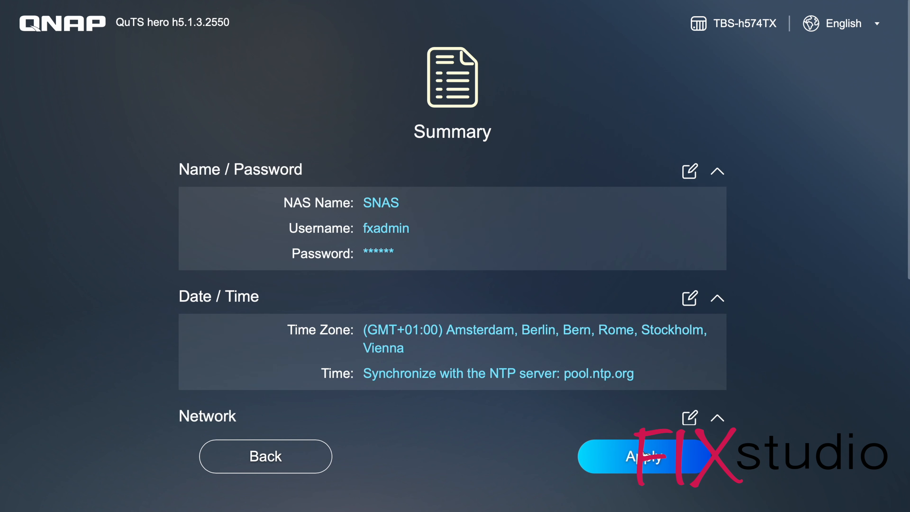
Apply the summarized settings and initialize the NAS, declining to save the password in the browser for now.
click(645, 461)
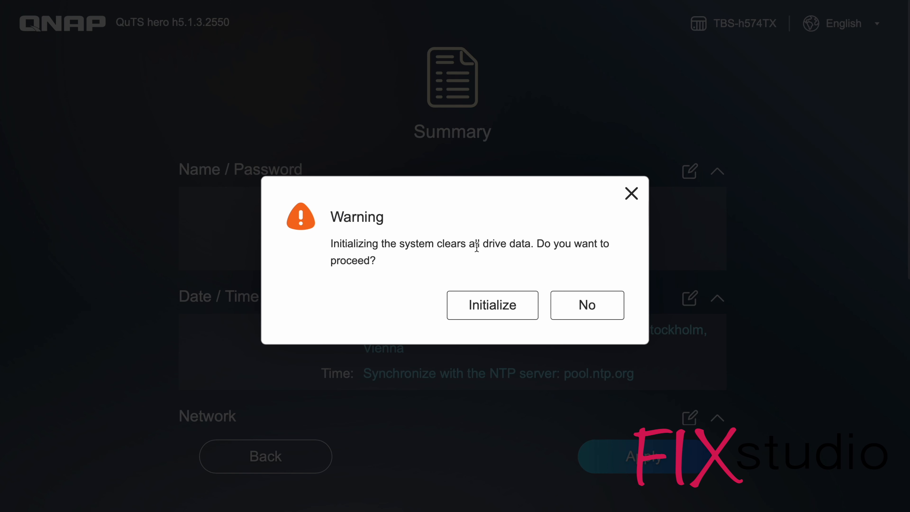
click(502, 308)
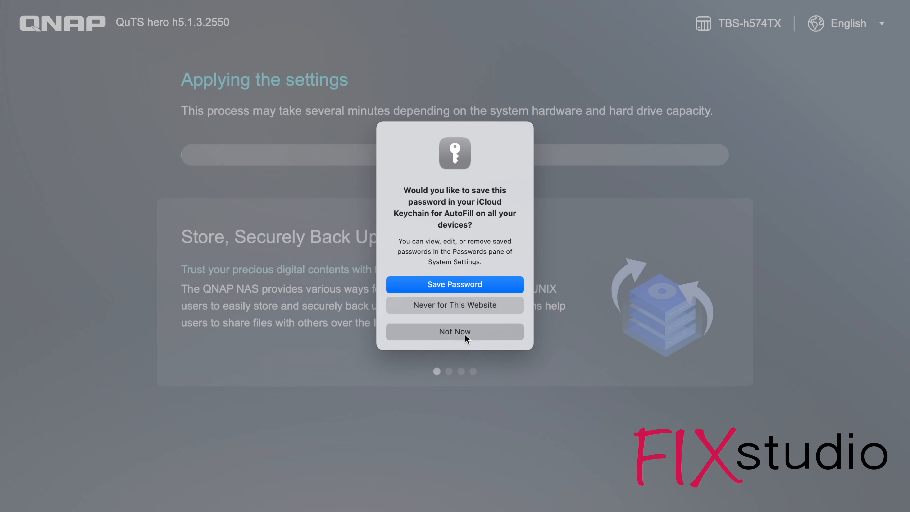
click(465, 335)
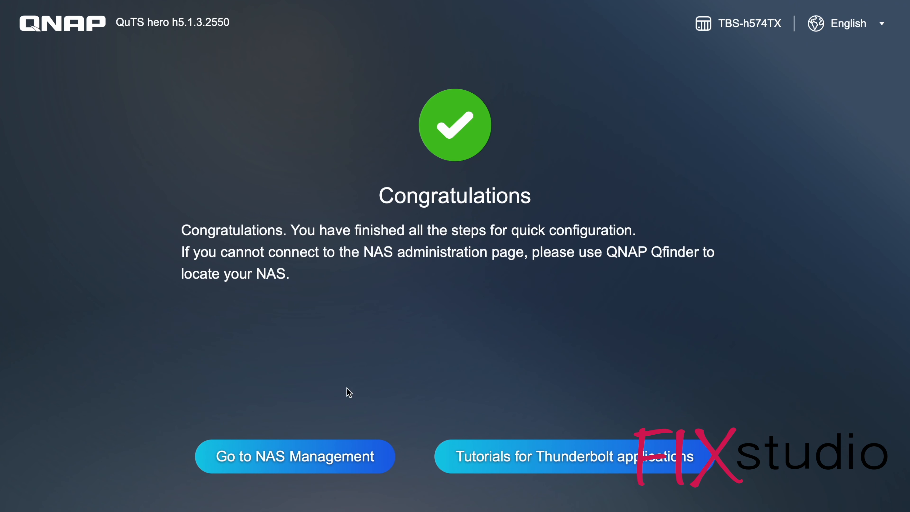
Go to NAS management and log in as fxadmin with the administrator password.
click(317, 467)
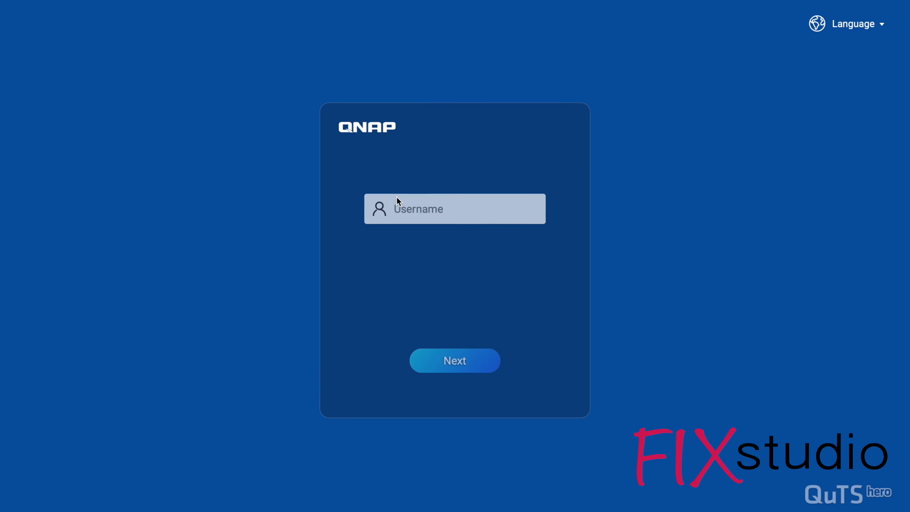
text(fxadmin)
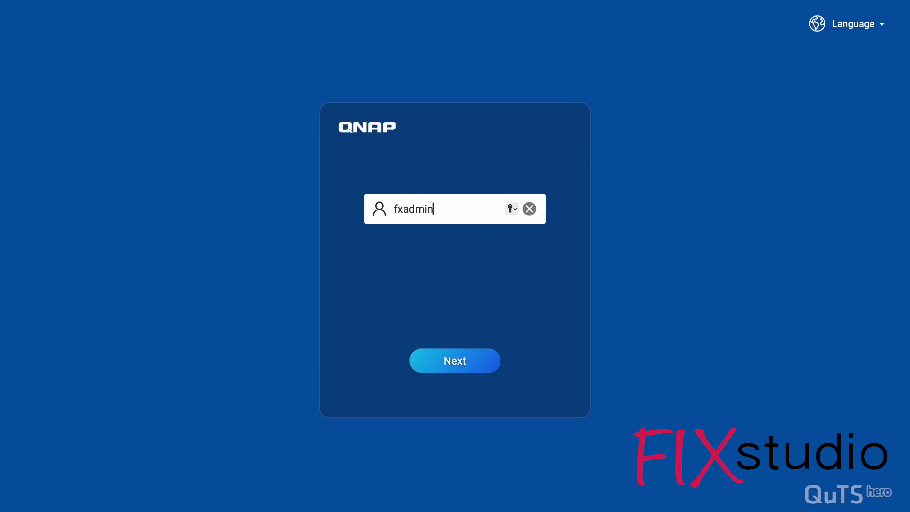
key(Return)
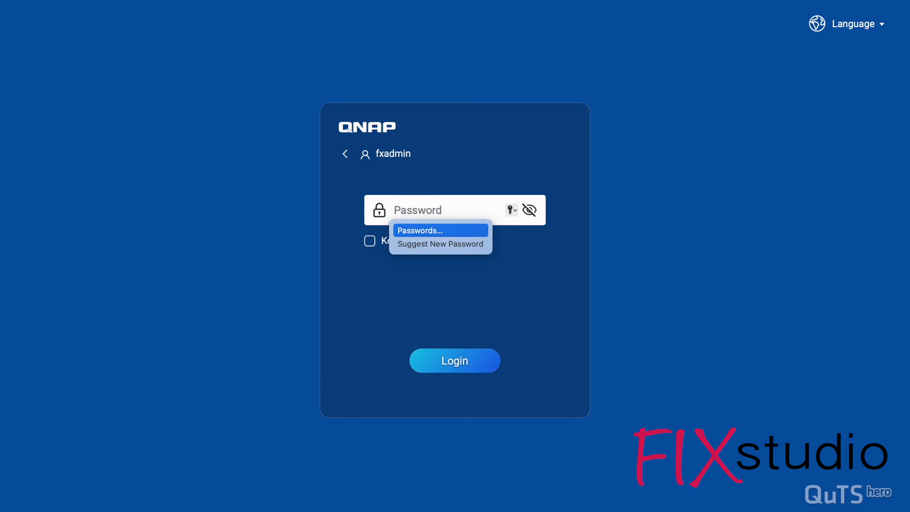
text(****)
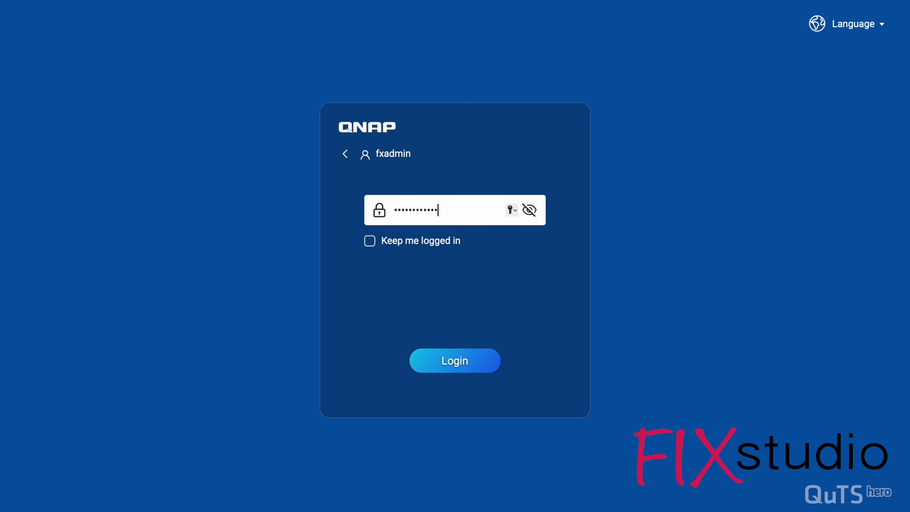
text(**********)
key(Return)
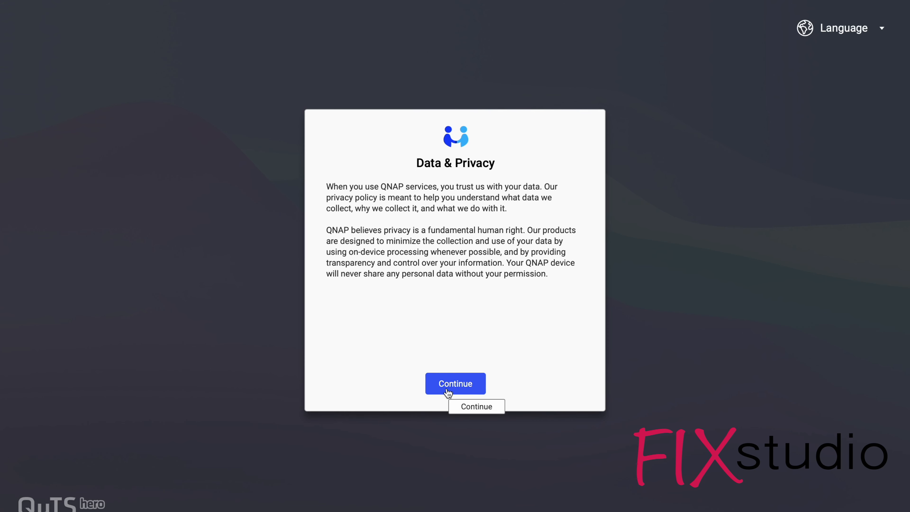
Read through the Data & Privacy notice to its end and continue to the desktop.
click(453, 387)
drag(580, 224, 584, 319)
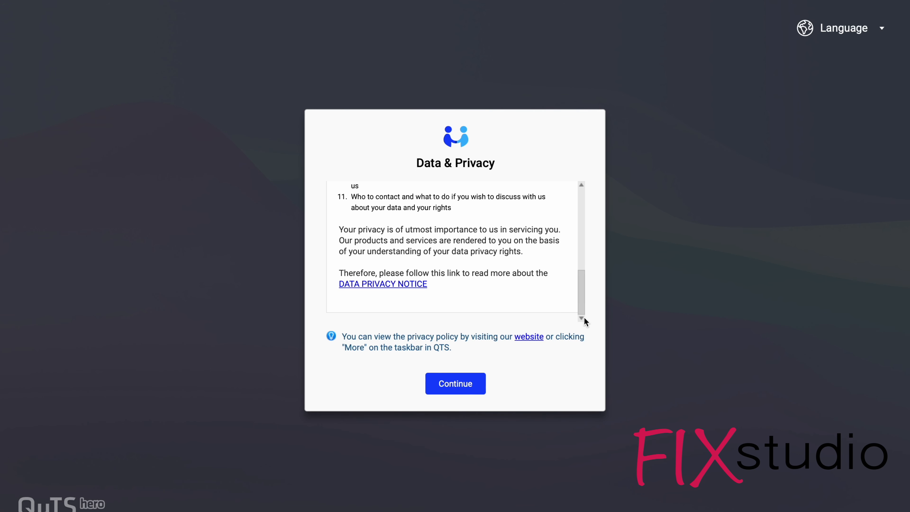
click(464, 376)
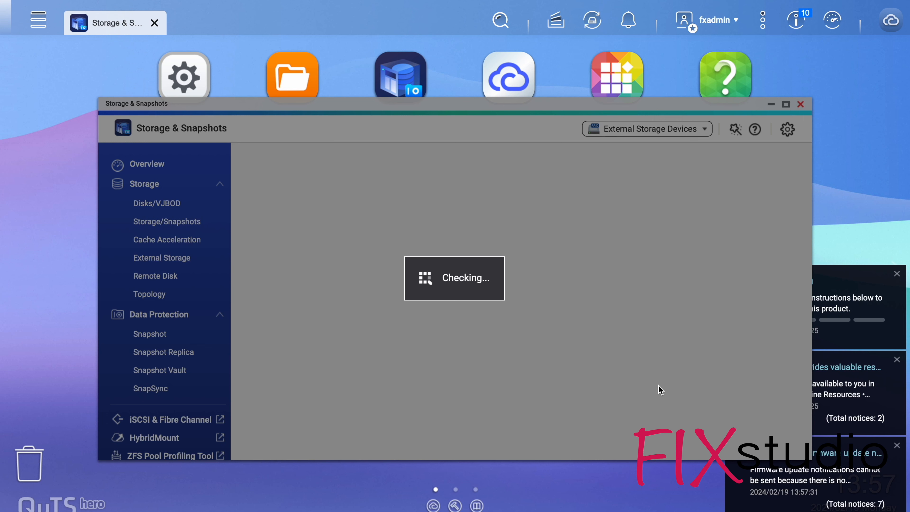
Dismiss the desktop notifications and close the System Data Collection Agreement.
click(896, 273)
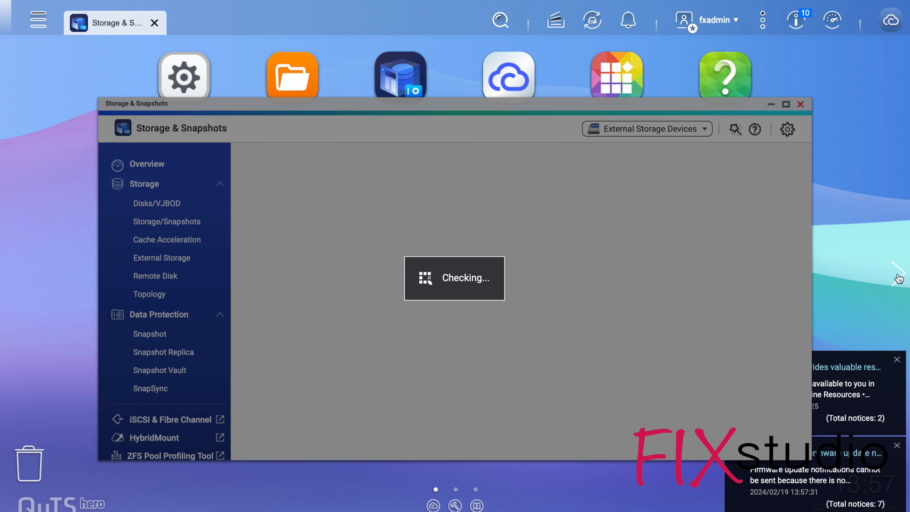
click(897, 360)
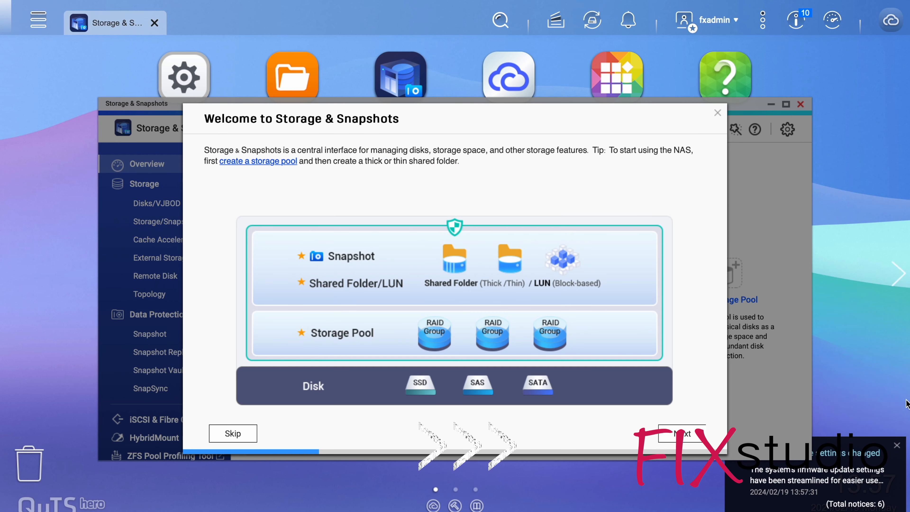
click(219, 431)
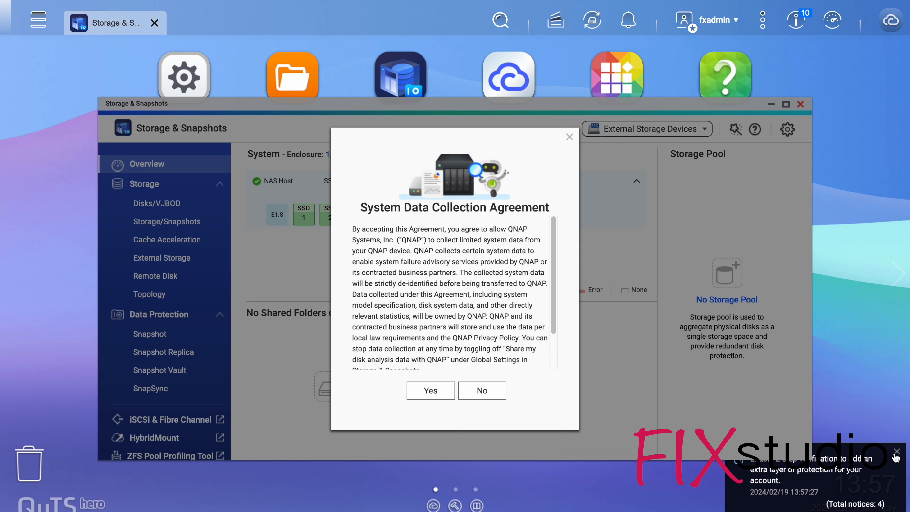
scroll(555, 296, down, 5)
click(482, 333)
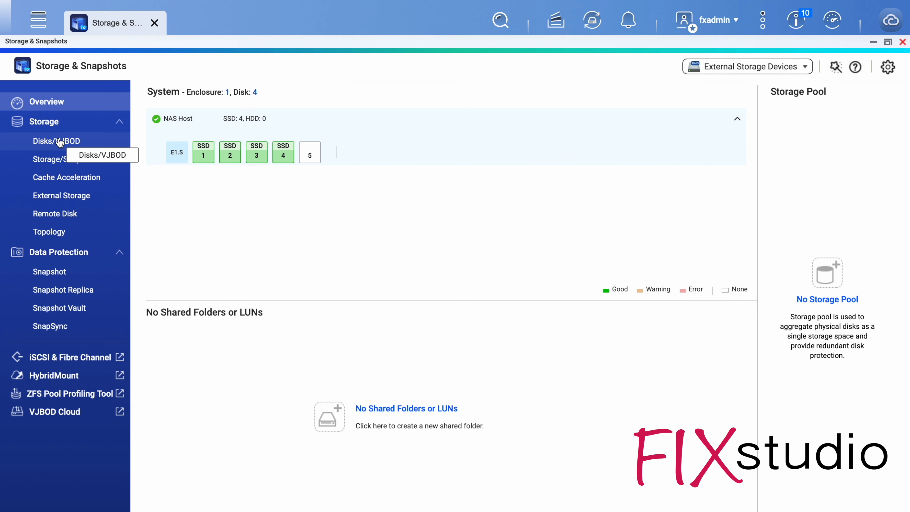
Review the installed disks in Storage & Snapshots and start creating a new storage pool.
click(58, 142)
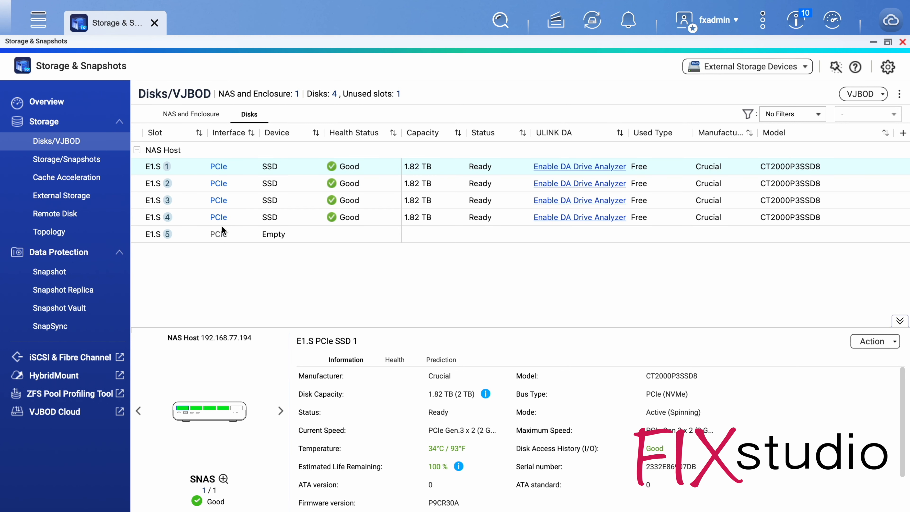
click(68, 161)
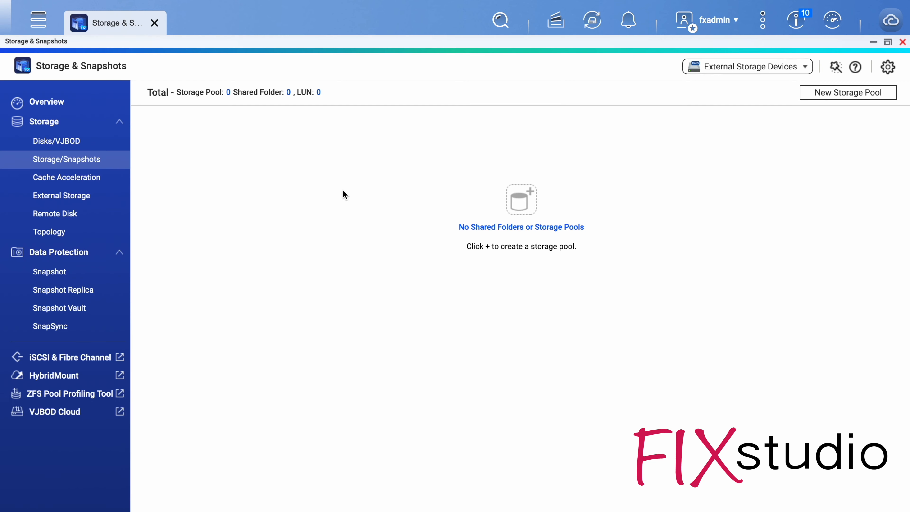
click(830, 93)
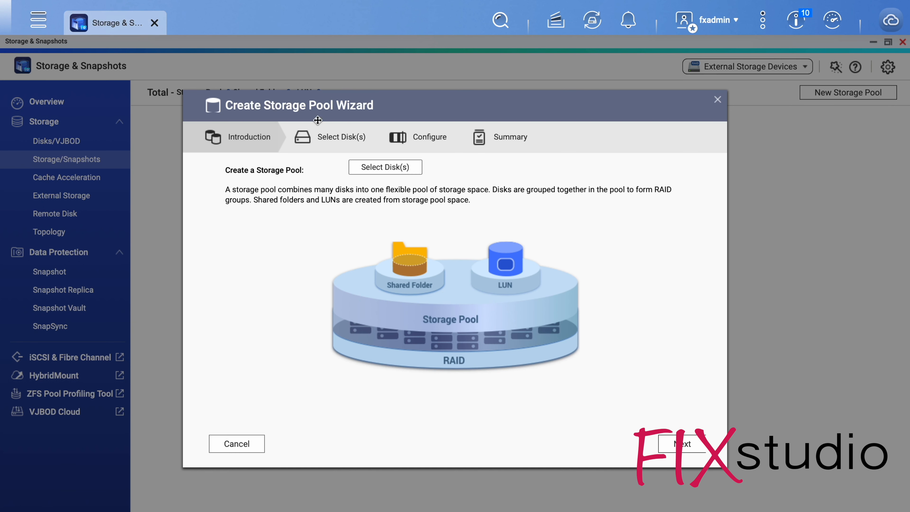
Select all four E1.S PCIe SSDs for a standard RAID 5 pool with QNAP SSD Antiwear Leveling, and continue to its configuration.
click(689, 444)
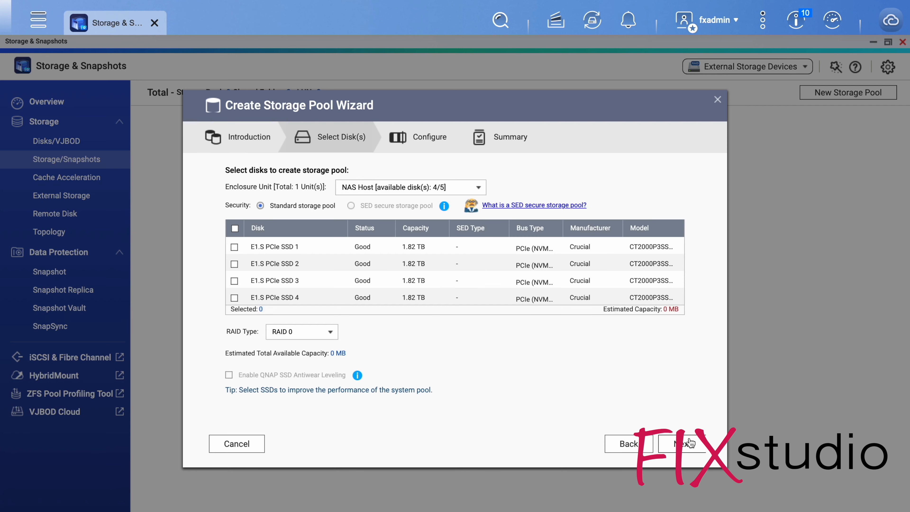
click(234, 228)
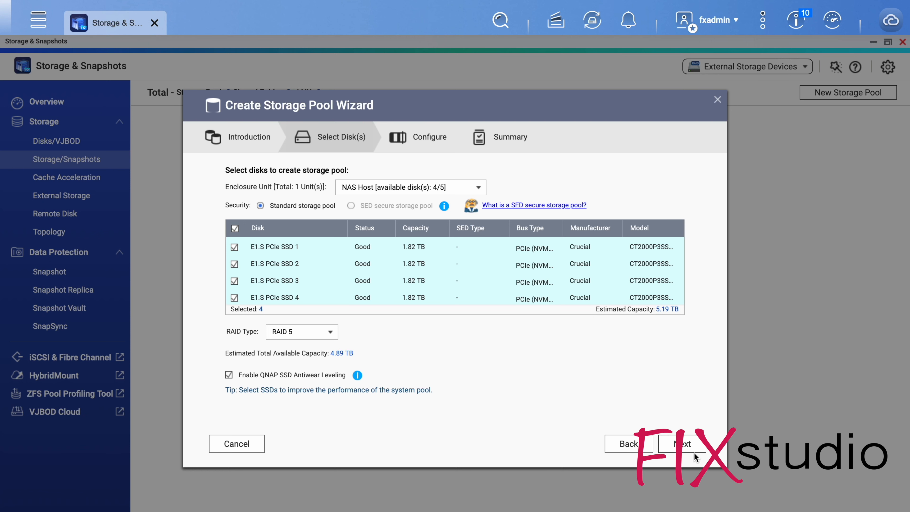
click(685, 447)
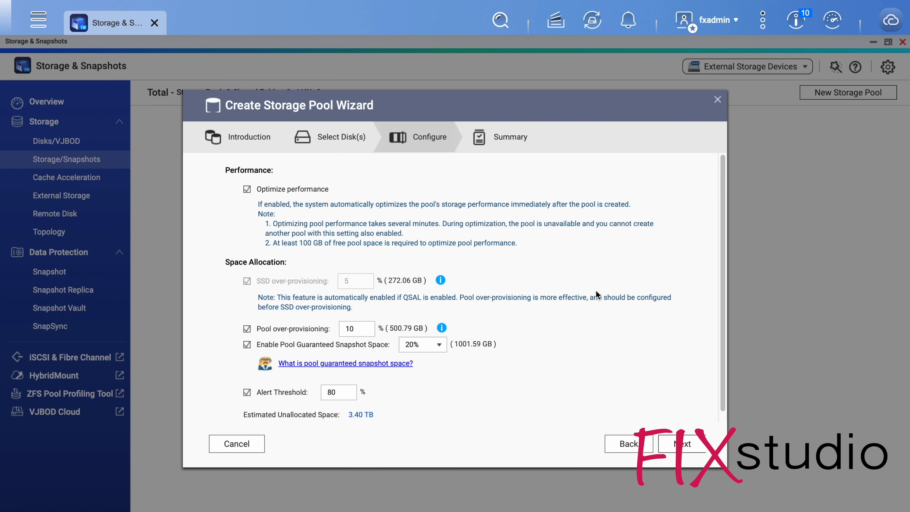
Set the pool guaranteed snapshot space to 5%, pool over-provisioning to 5% and the alert threshold to 90%.
click(440, 347)
click(435, 359)
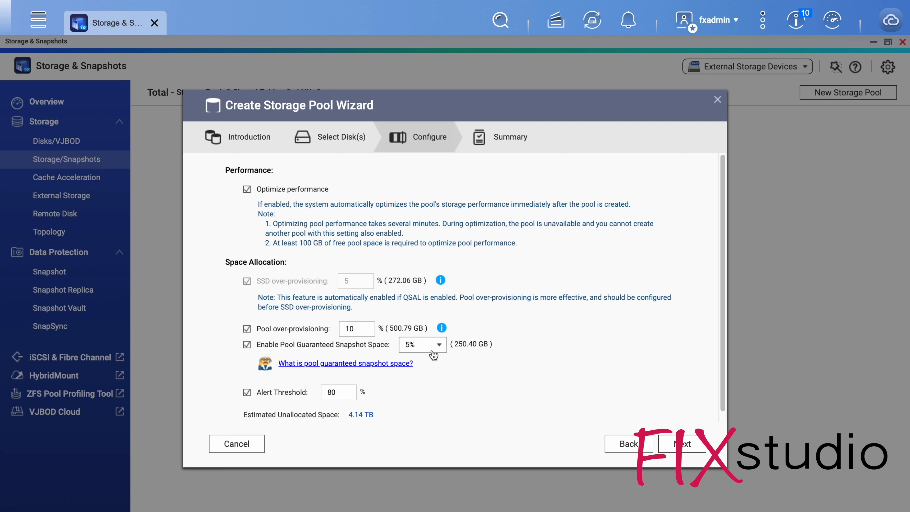
double_click(371, 331)
text(5)
double_click(347, 386)
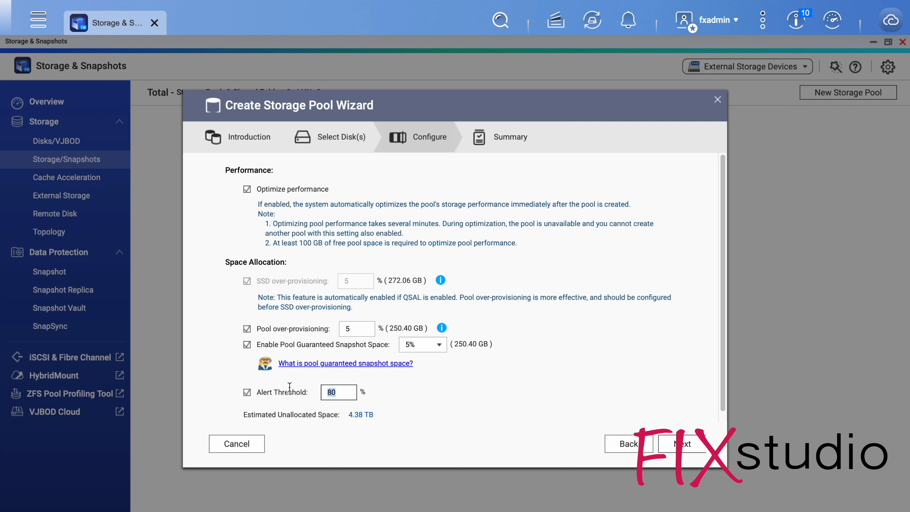
text(90)
click(463, 400)
scroll(466, 399, down, 1)
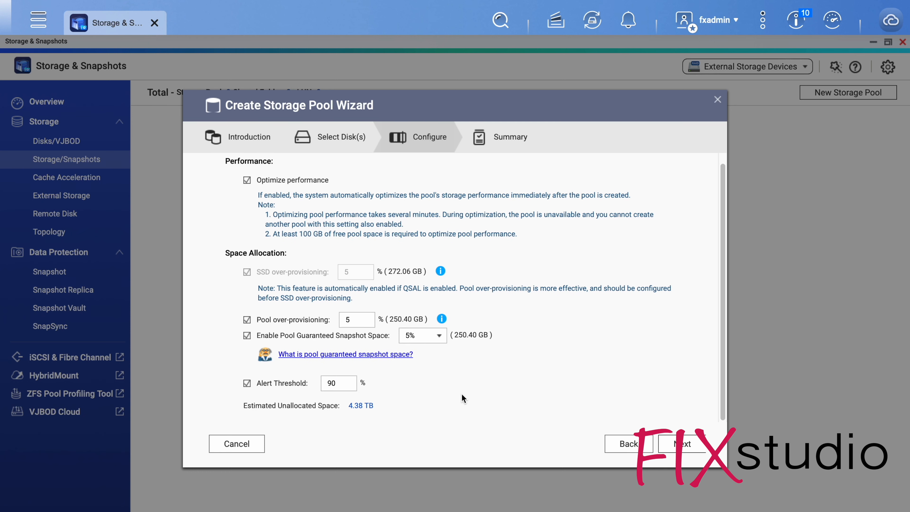
Review the new storage pool's summary and confirm its creation.
click(683, 444)
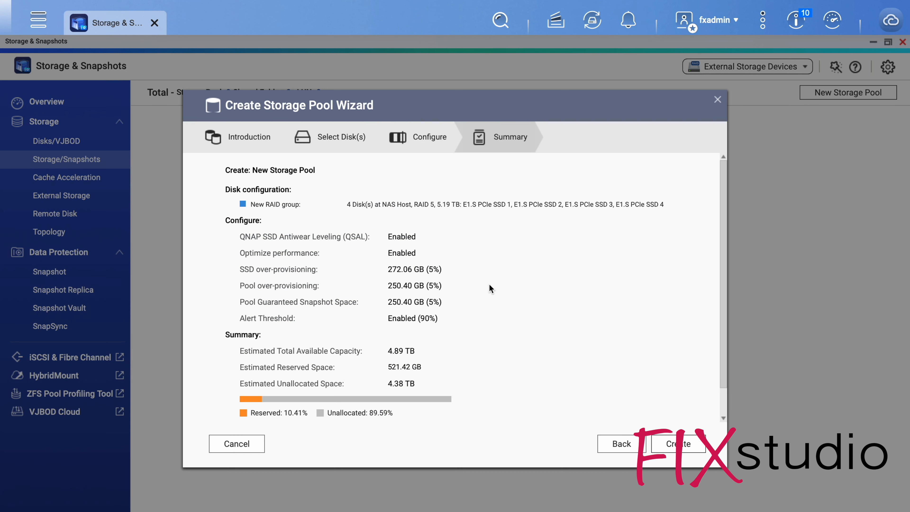
scroll(505, 308, down, 2)
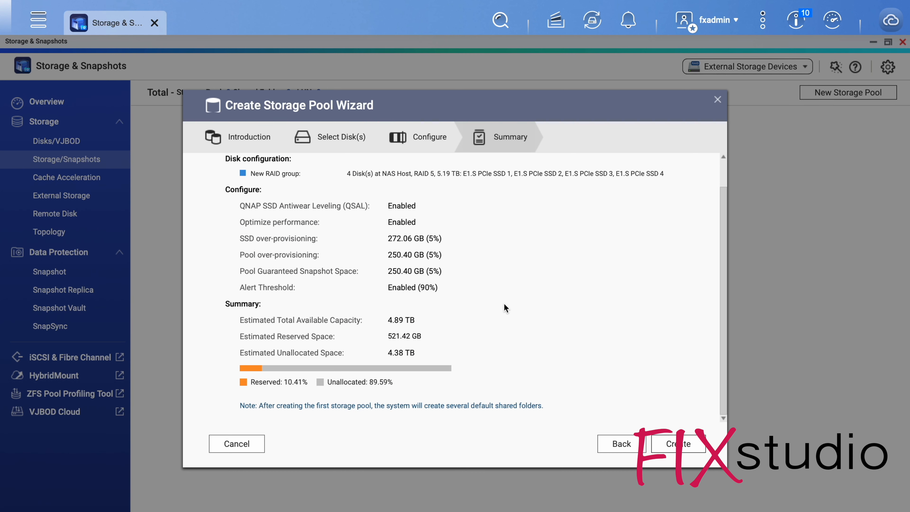
scroll(505, 308, up, 2)
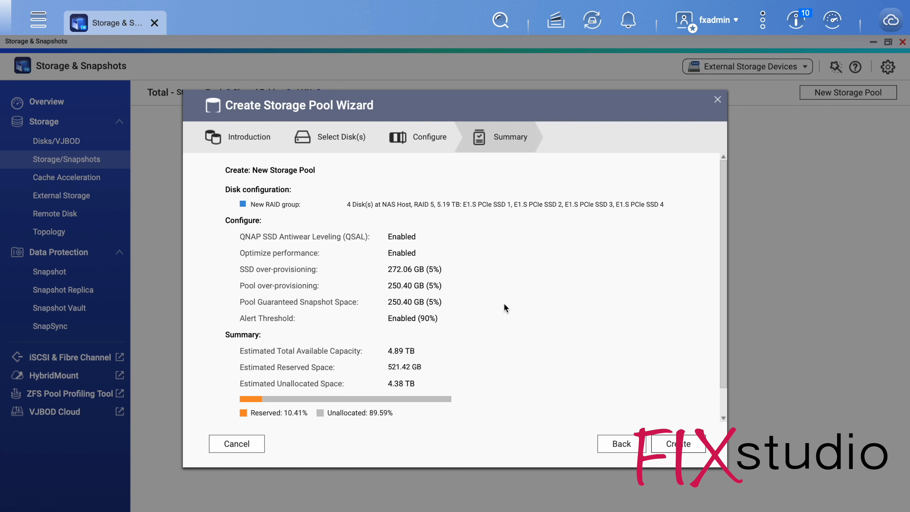
click(684, 448)
click(484, 326)
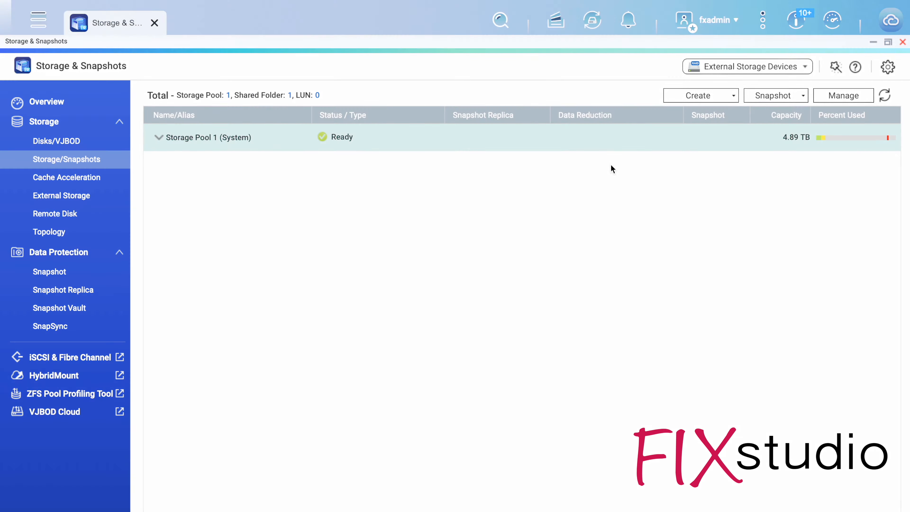
click(695, 96)
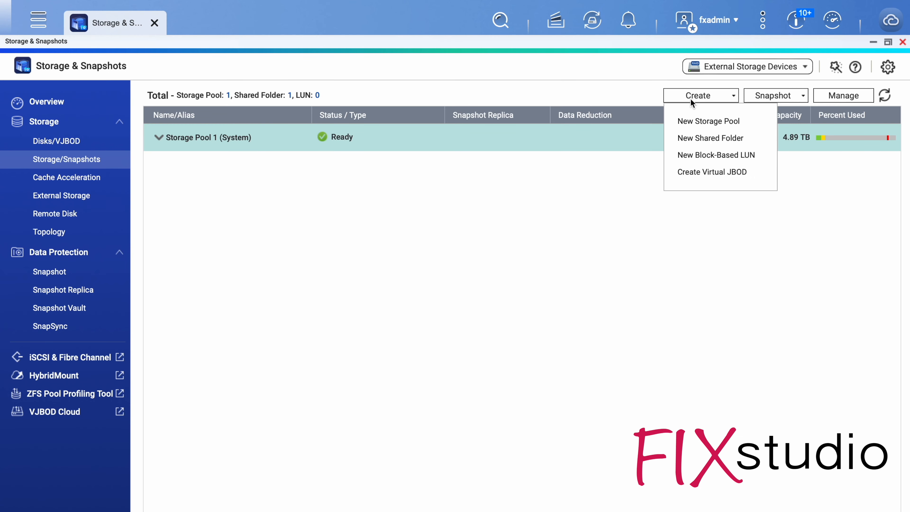
click(639, 166)
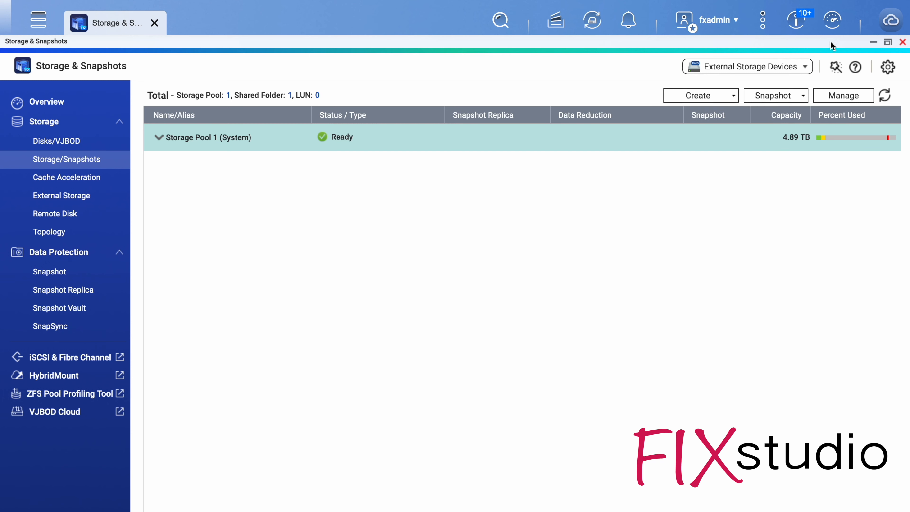
Minimize Storage & Snapshots and open the Shared Folders settings in a maximized Control Panel.
click(872, 42)
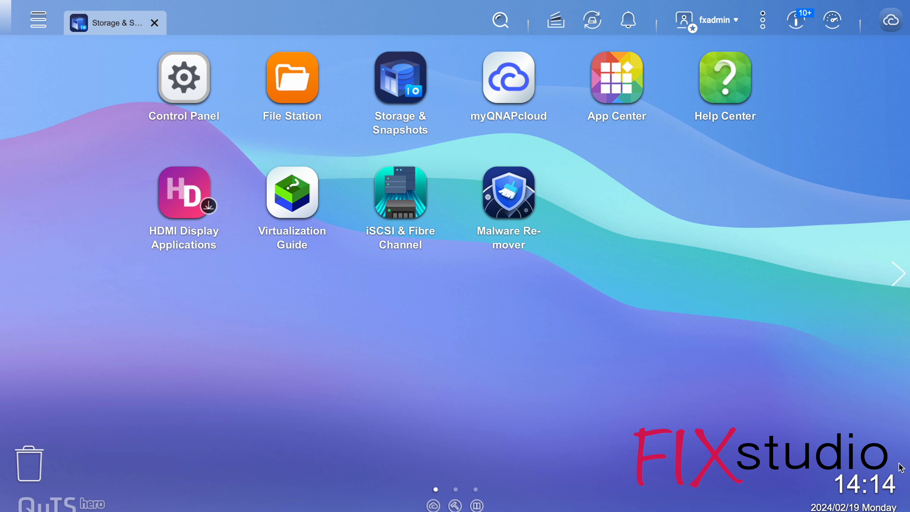
click(39, 19)
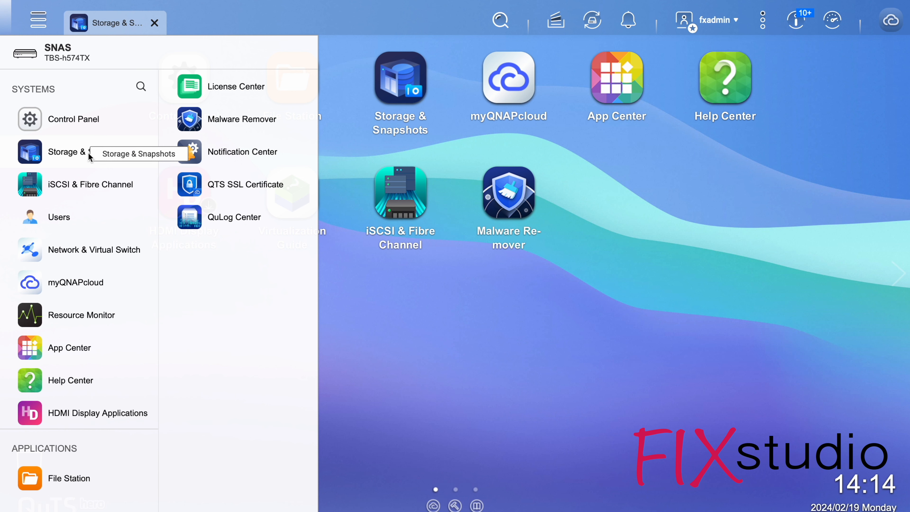
click(71, 119)
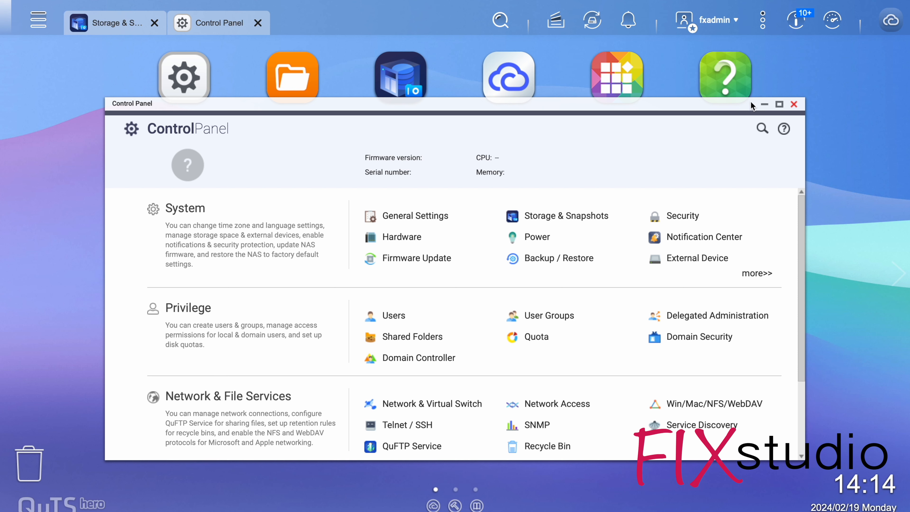
click(780, 105)
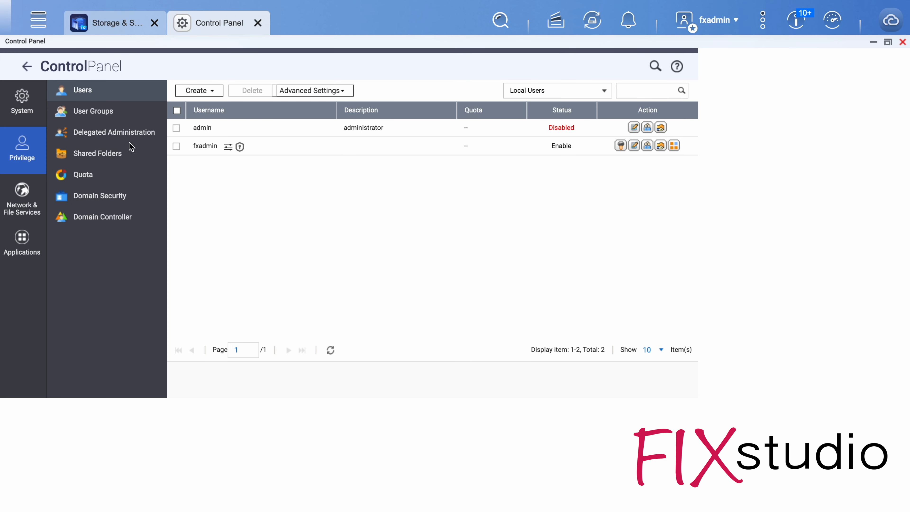
click(130, 150)
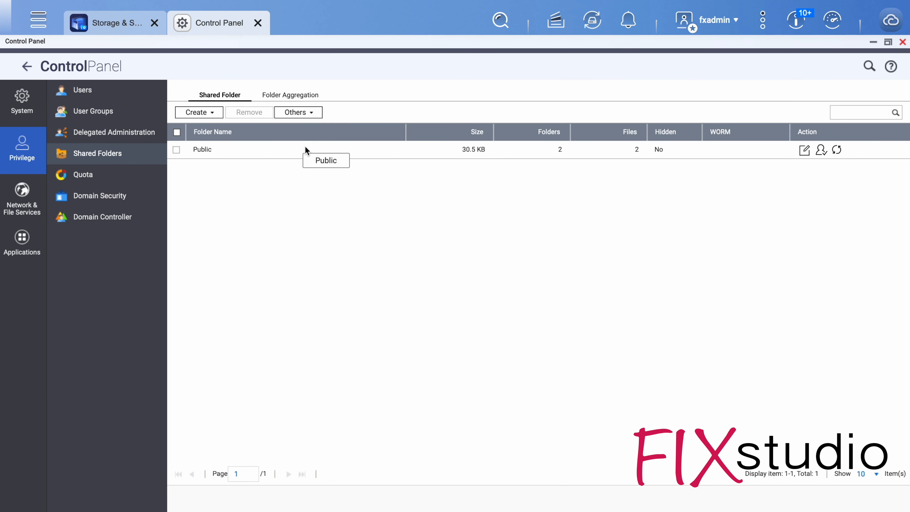
Start a new shared folder named Software on Storage Pool 1.
click(201, 114)
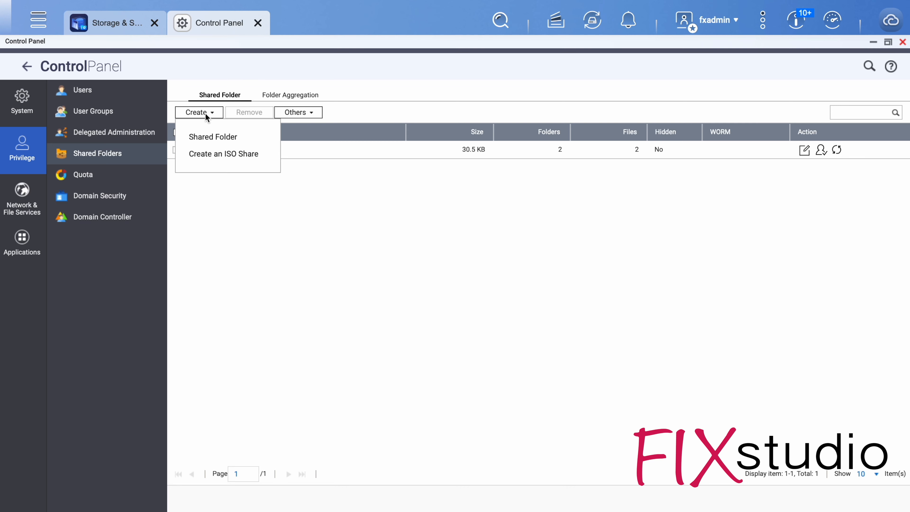
click(213, 137)
text(So)
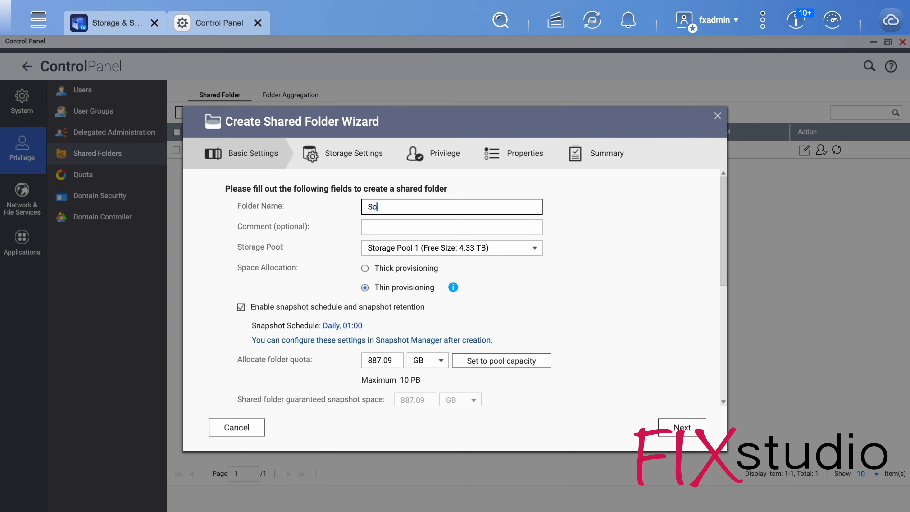
text(ftware)
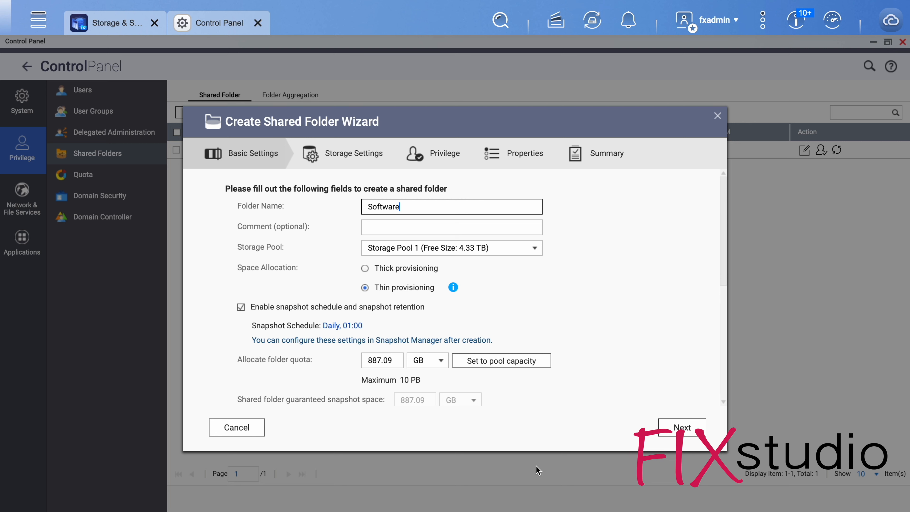
click(453, 253)
click(453, 252)
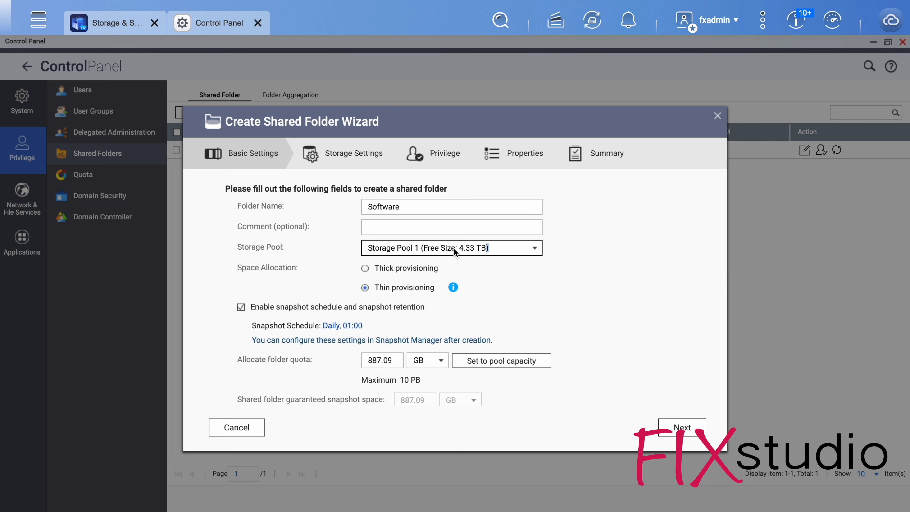
Set the Software folder's quota to 30 GB, disable its snapshot schedule and retention, and continue to the storage settings.
drag(397, 363, 337, 362)
text(25)
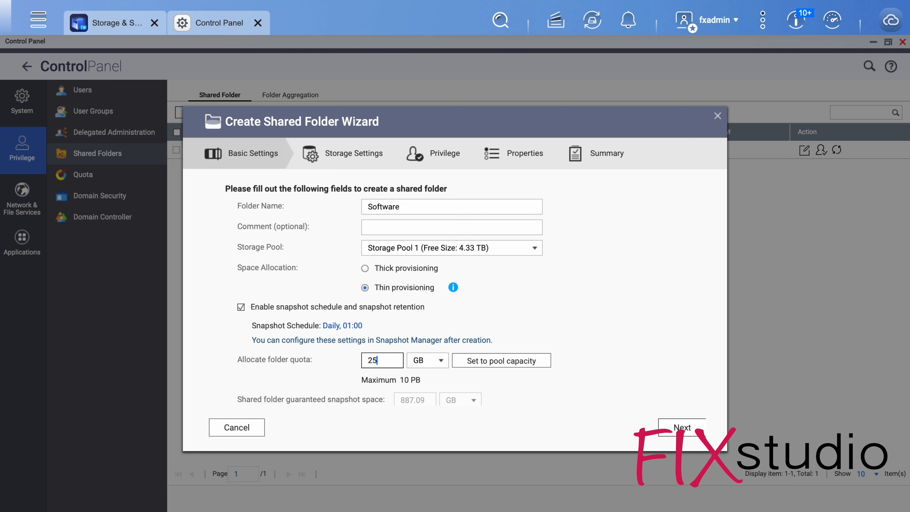
key(BackSpace)
text(30)
click(682, 429)
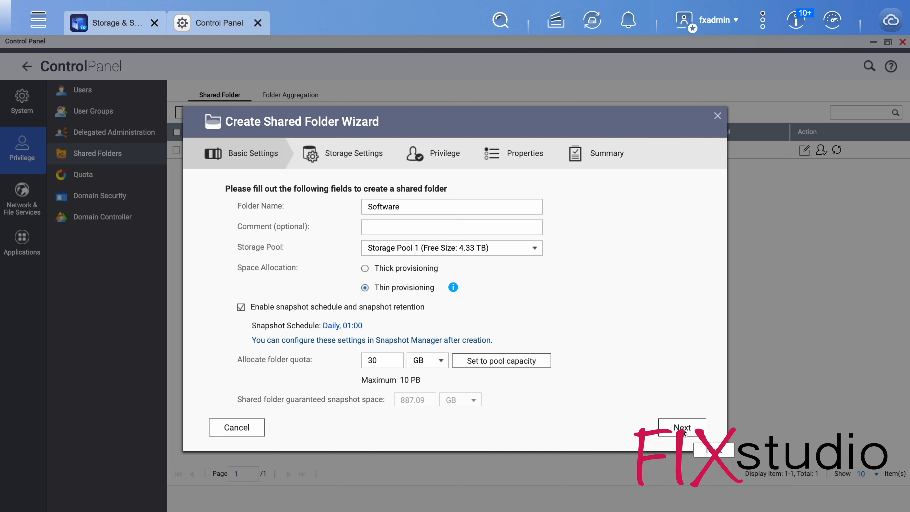
click(327, 307)
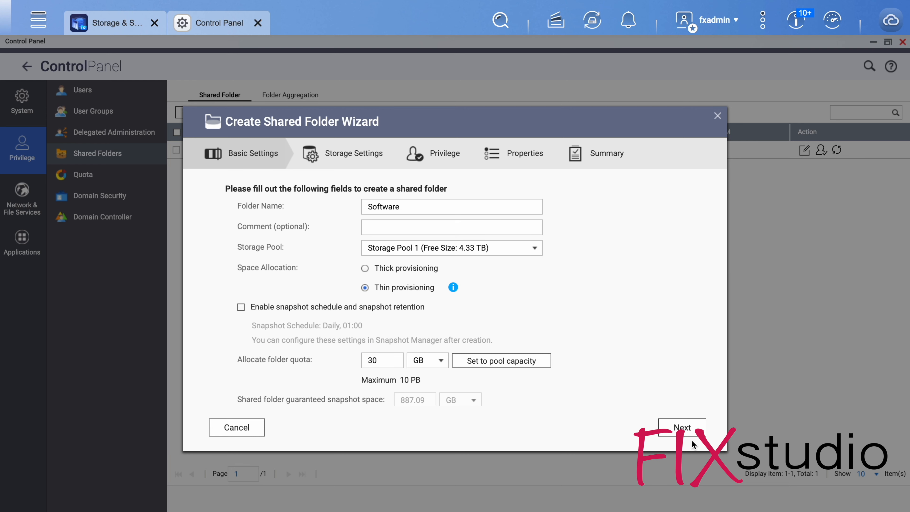
click(690, 428)
click(493, 323)
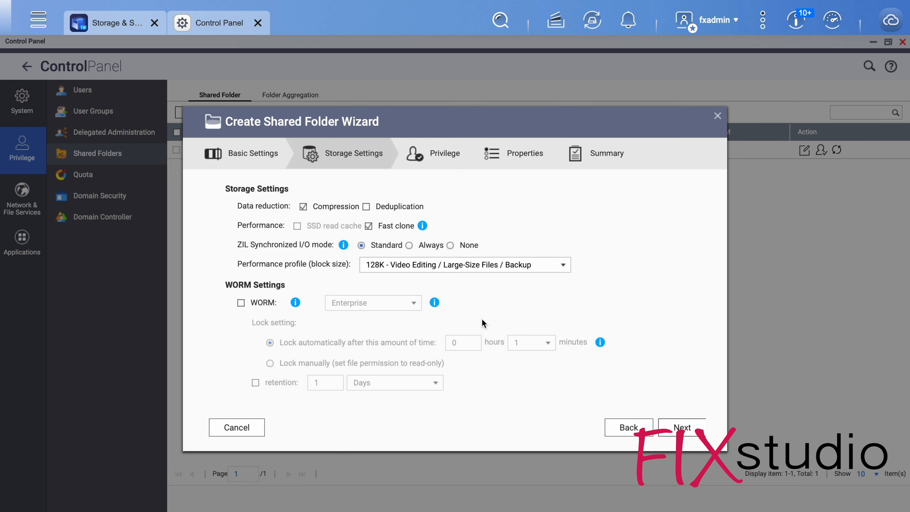
Keep the 128K performance profile, disable compression, and accept the default user privileges for the Software folder.
click(422, 265)
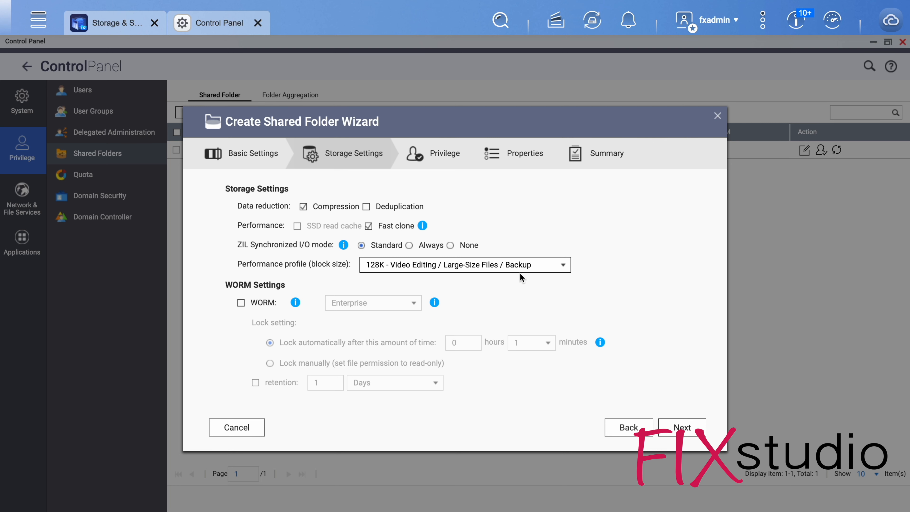
click(339, 210)
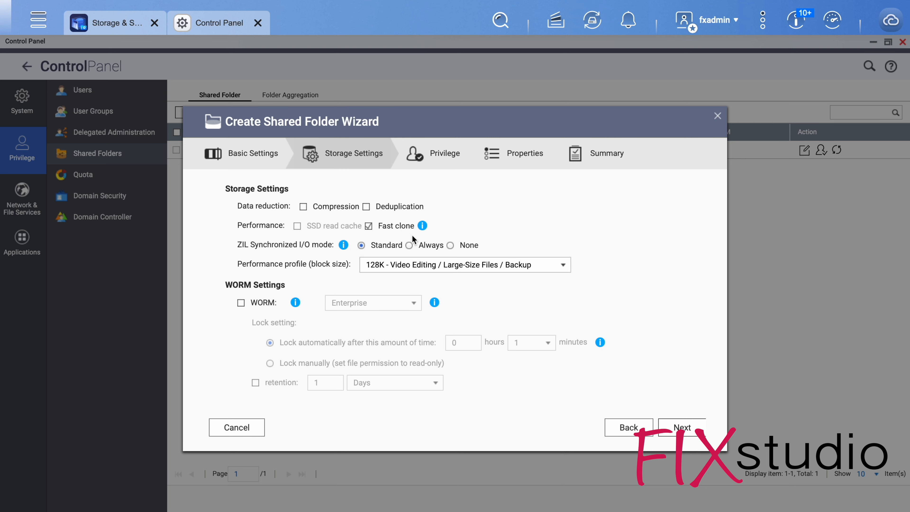
click(676, 427)
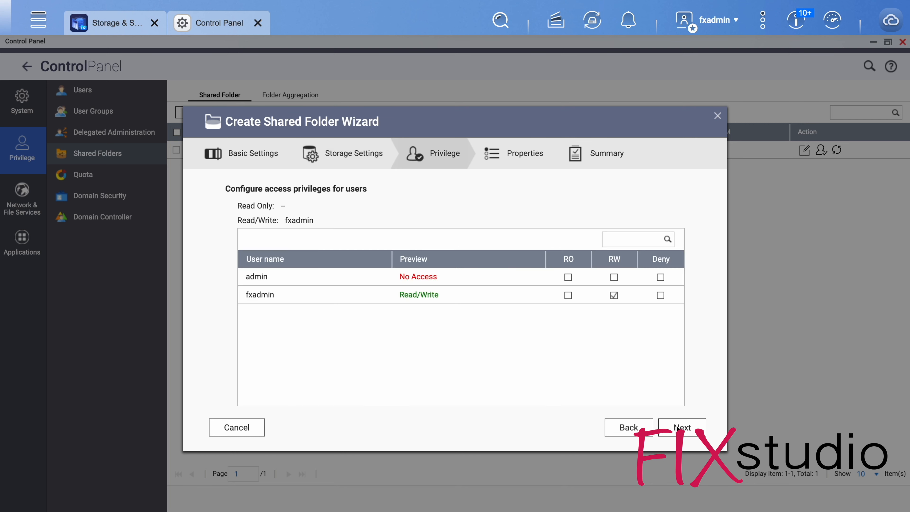
click(677, 428)
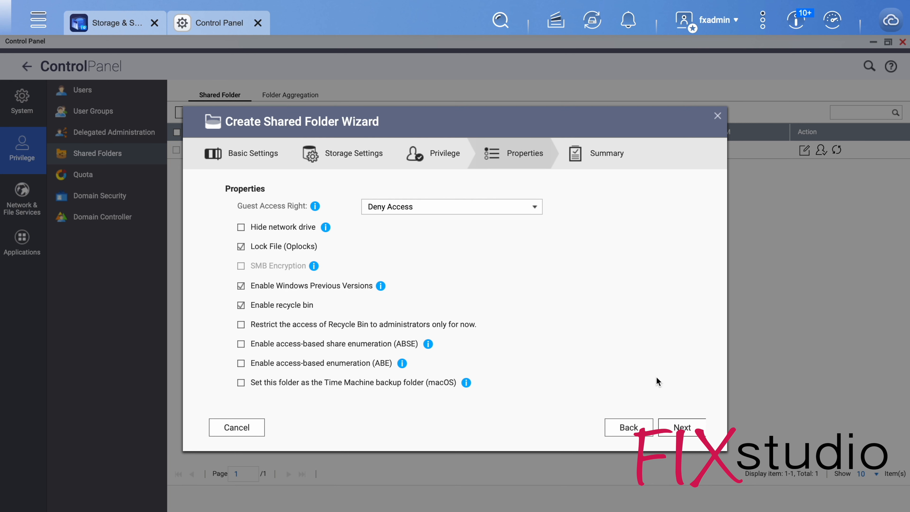
Disable Windows Previous Versions and finish creating the Software folder, accepting both notices and suppressing them for the future.
click(272, 286)
click(689, 428)
click(690, 429)
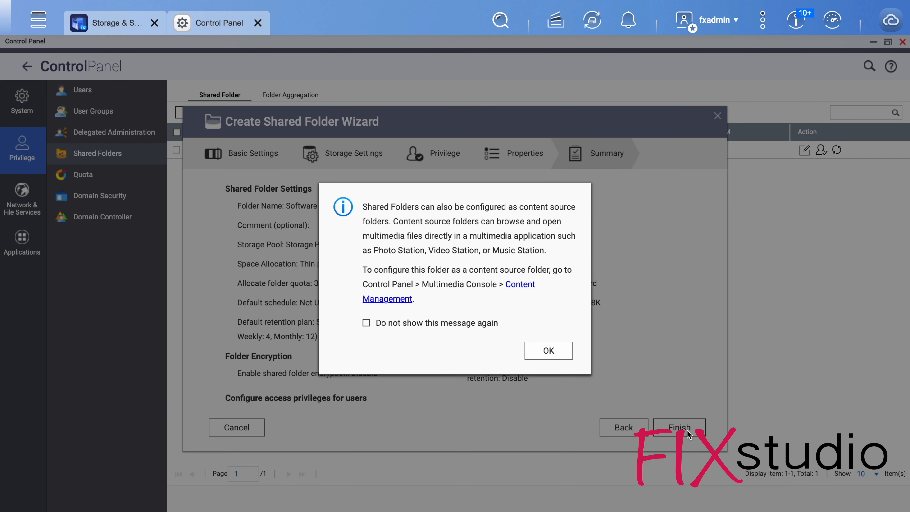
click(440, 324)
click(548, 350)
click(454, 303)
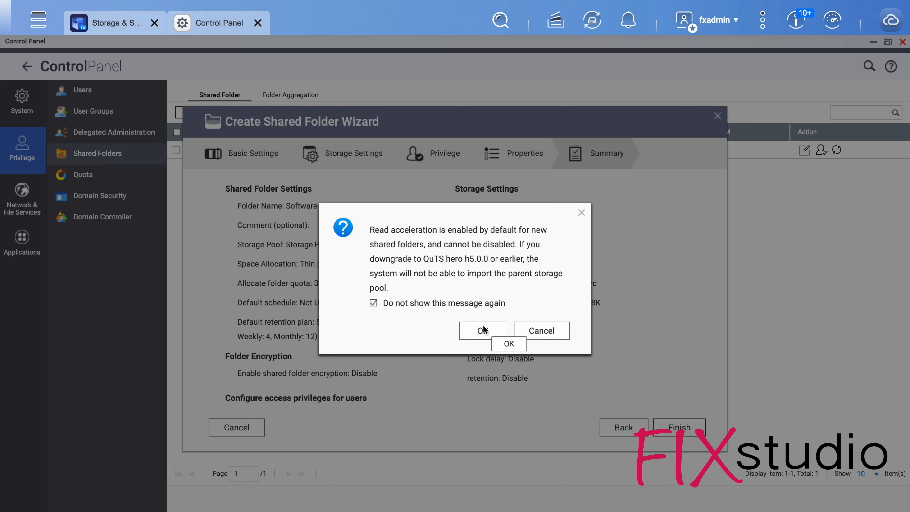
click(483, 330)
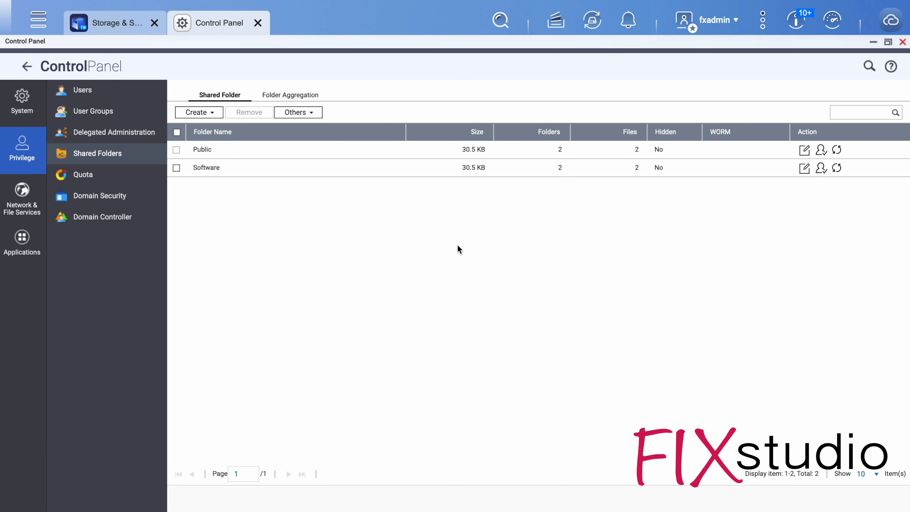
Start another shared folder named VM with snapshot schedule and retention disabled and a 300 GB quota.
click(196, 113)
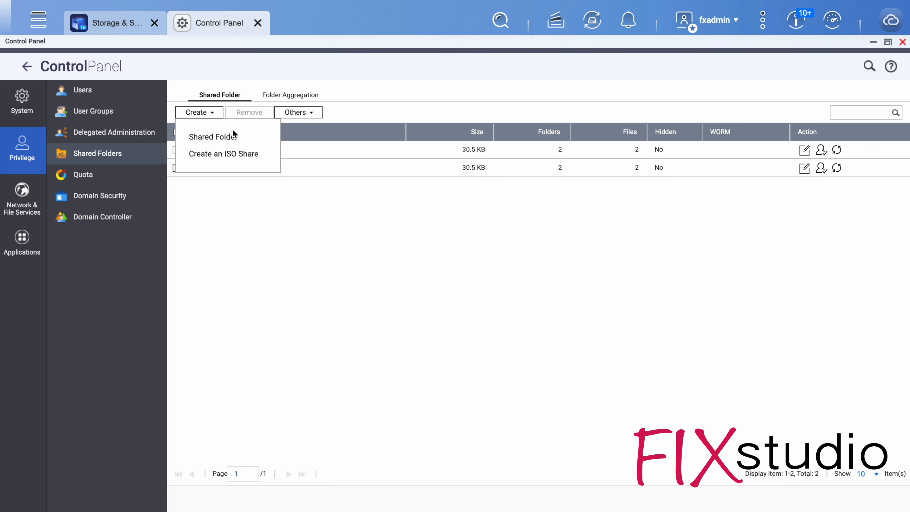
click(233, 135)
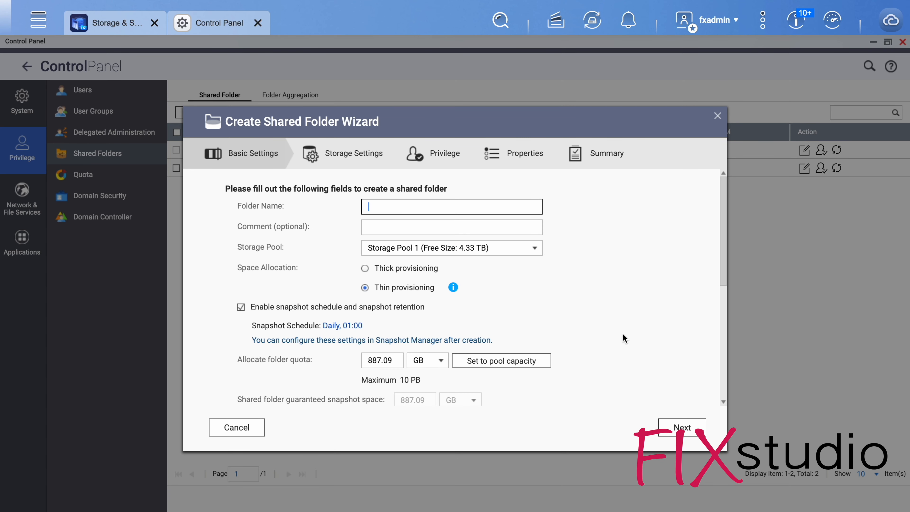
text(VM)
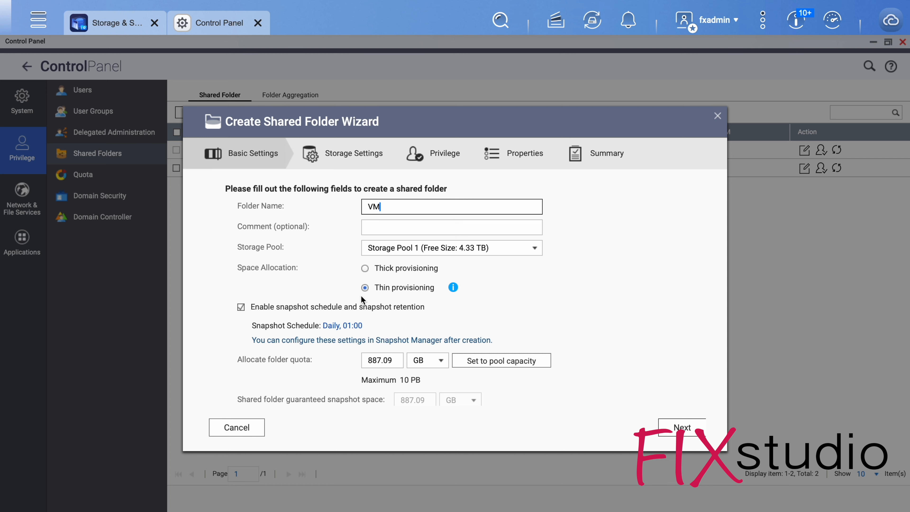
click(362, 307)
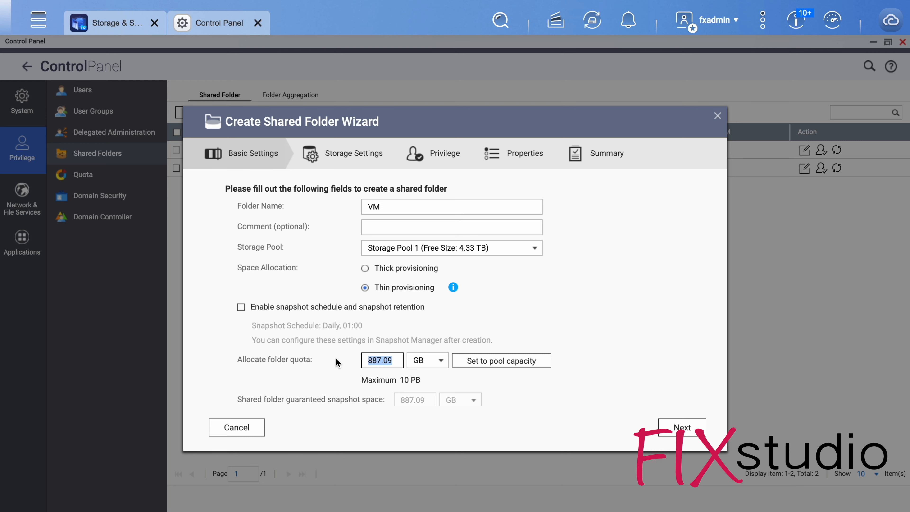
text(300)
Review the VM folder's encryption options, leave encryption disabled, and continue to the storage settings.
click(634, 373)
scroll(635, 372, down, 5)
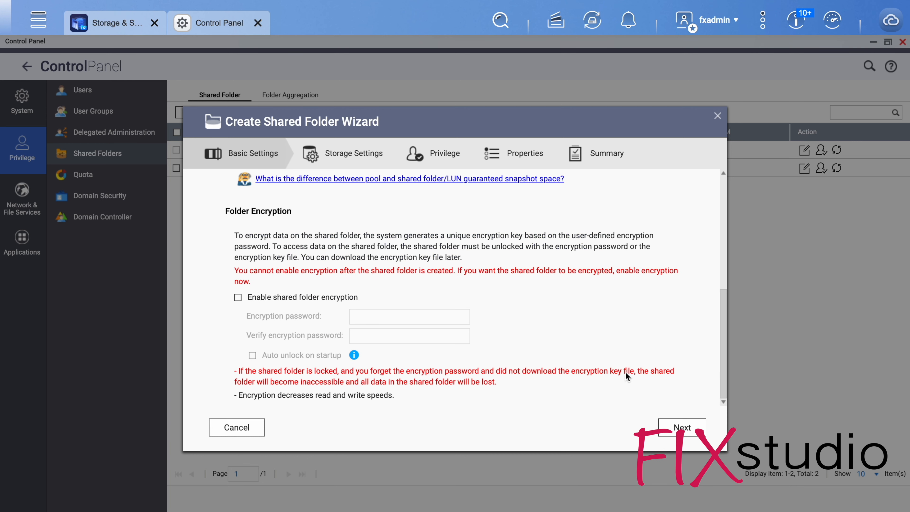
scroll(623, 377, up, 5)
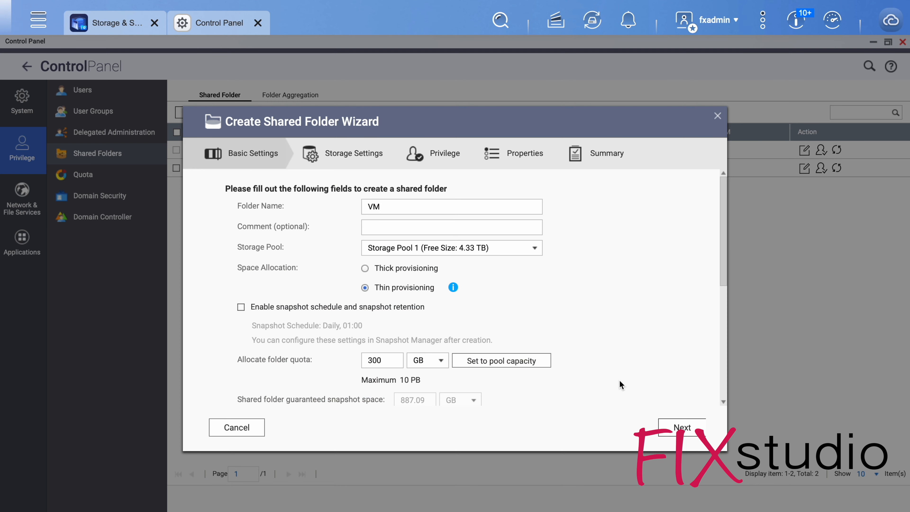
click(668, 433)
click(494, 321)
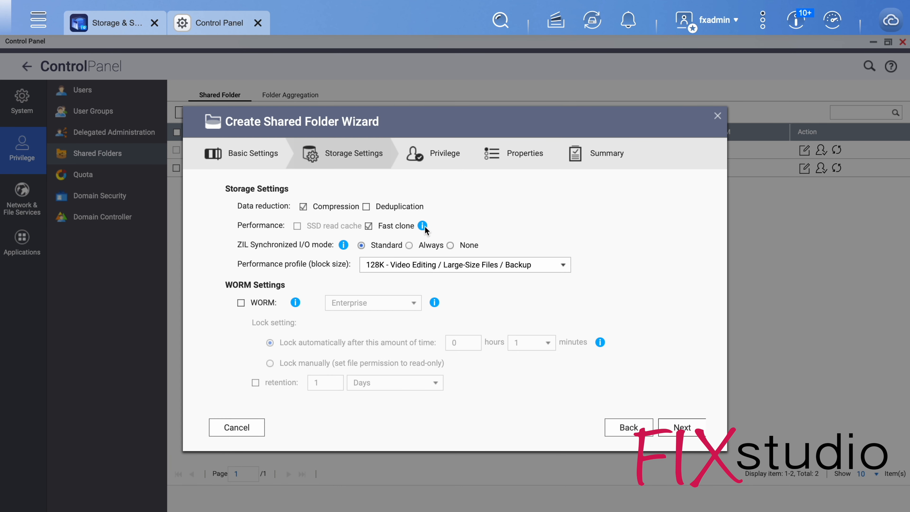
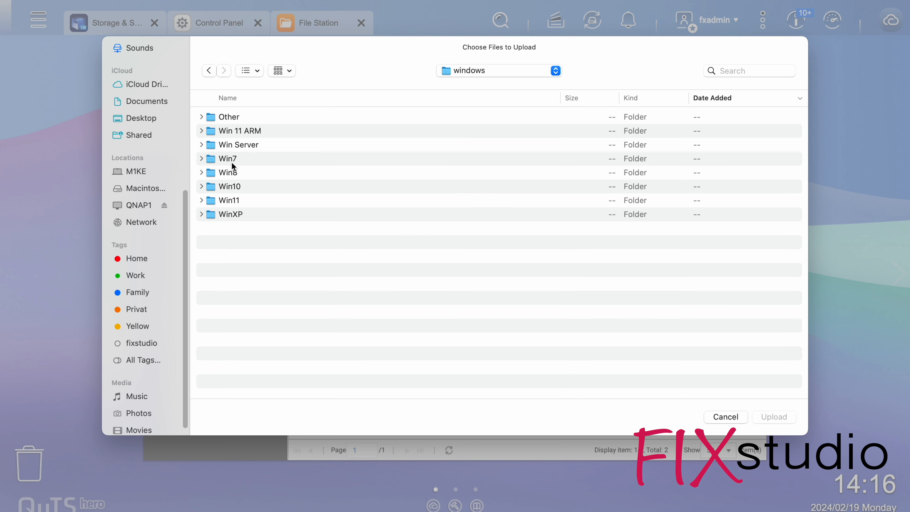
Upload Win11_23H2_German_x64.iso from the Win11 folder to the Software shared folder, renaming duplicates, and display the background task progress.
double_click(230, 201)
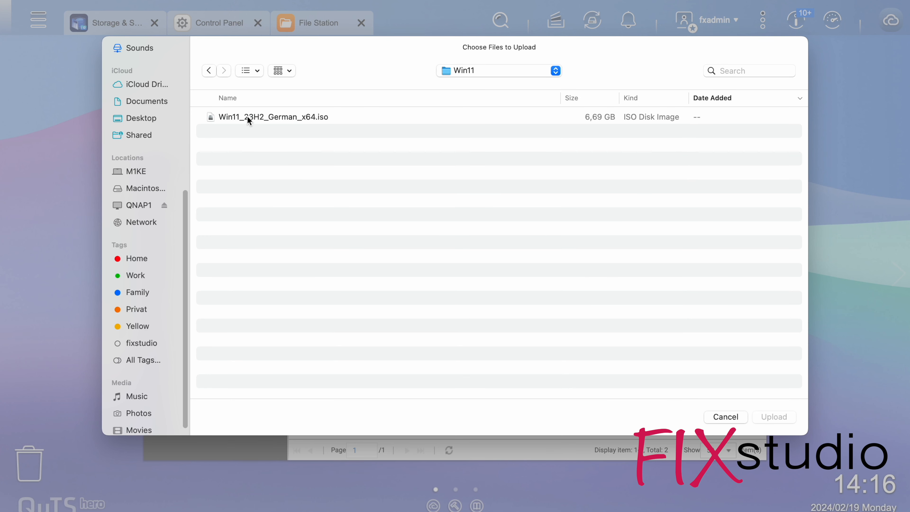
double_click(247, 119)
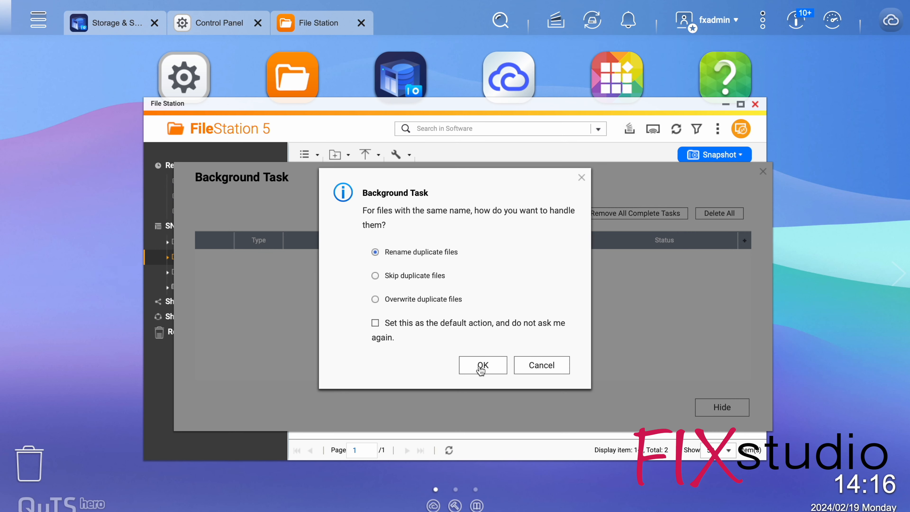
click(482, 362)
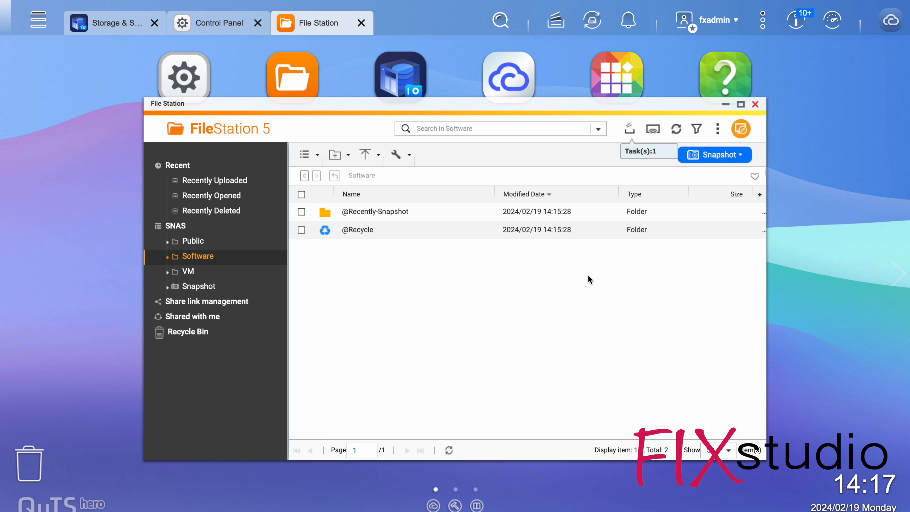
click(630, 128)
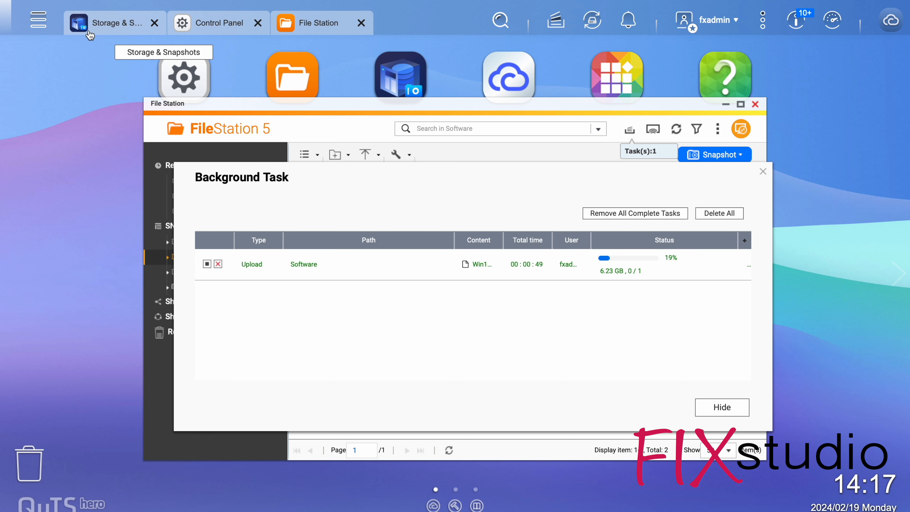
Install all available app updates in App Center, skipping its Quick Start and suppressing it for the future.
click(38, 21)
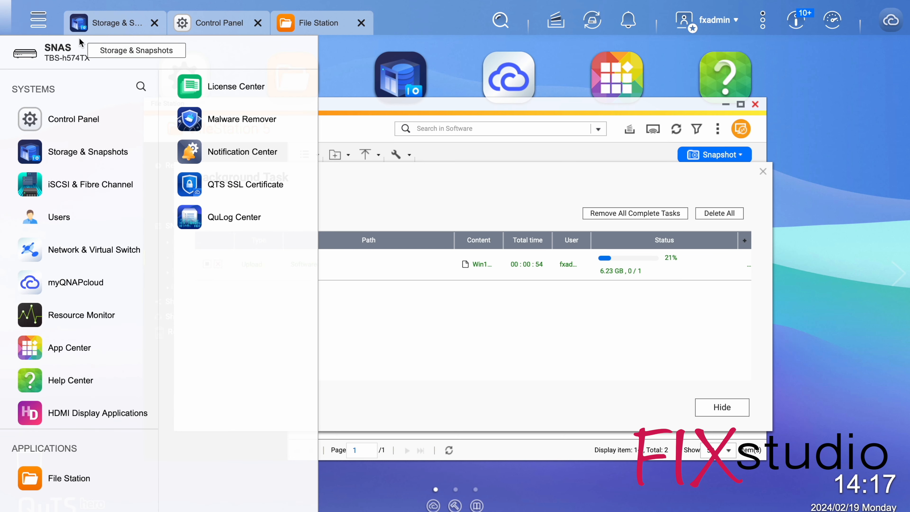
click(68, 347)
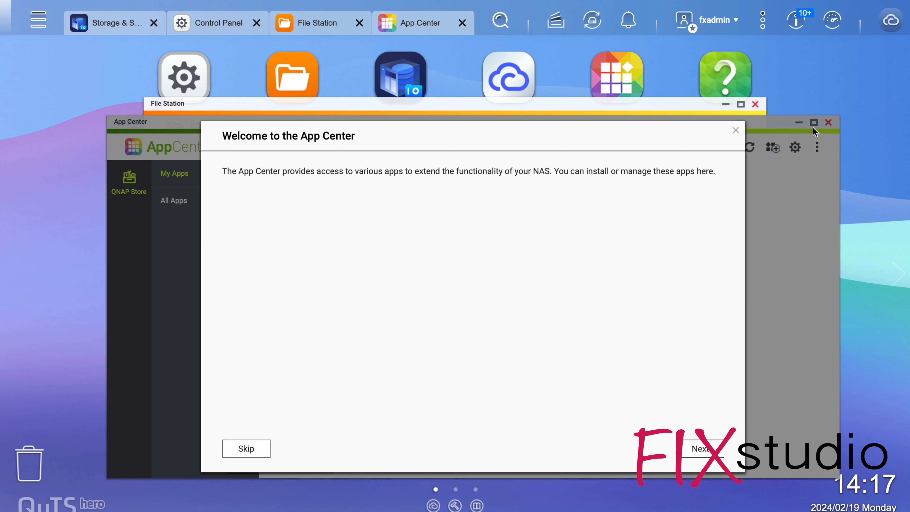
click(261, 450)
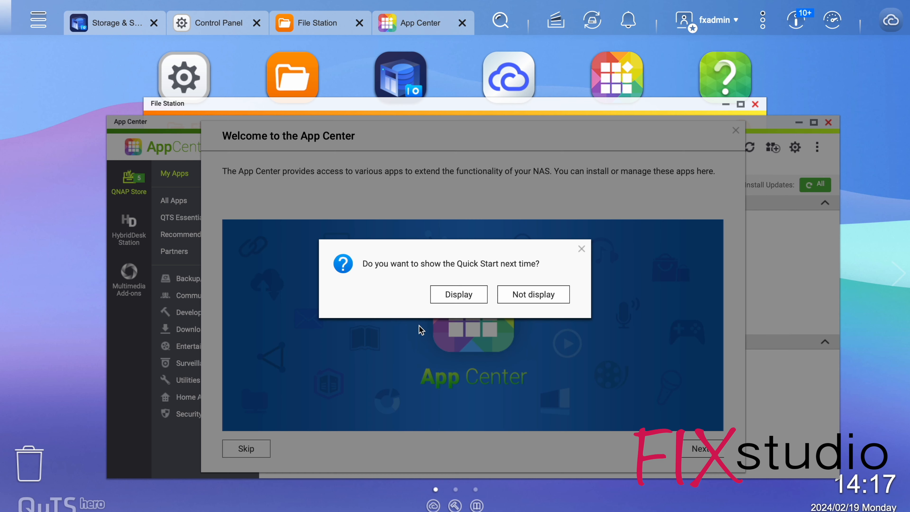
click(546, 294)
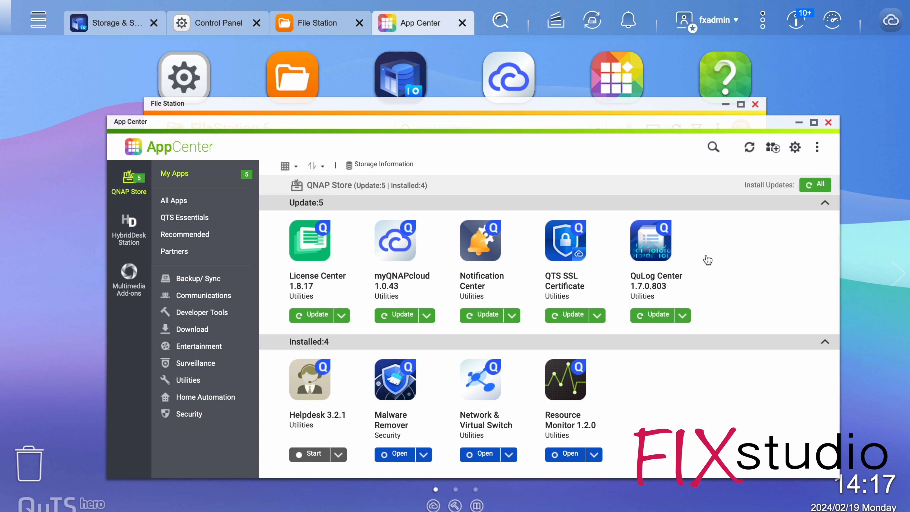
click(813, 184)
click(491, 302)
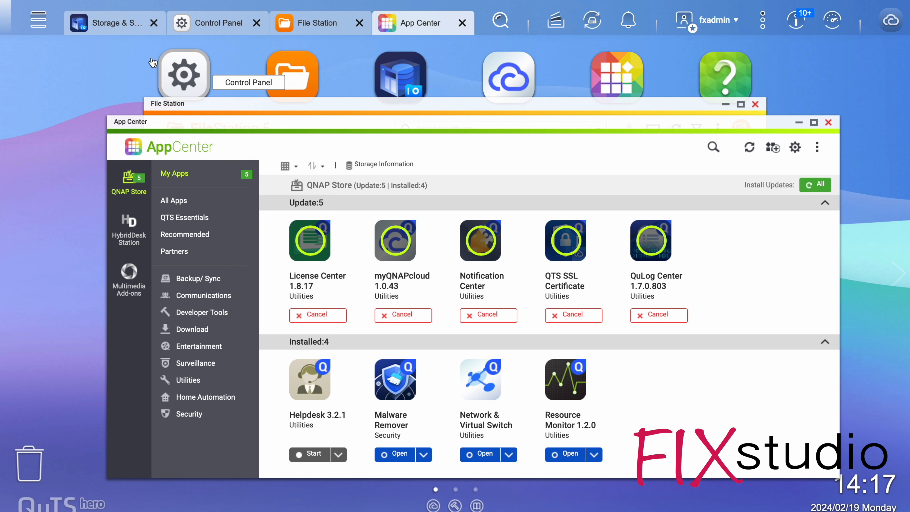
In the system's IP Access Protection settings, set the time interval to 5 minutes for SSH, Telnet, HTTP(S) and FTP.
click(204, 25)
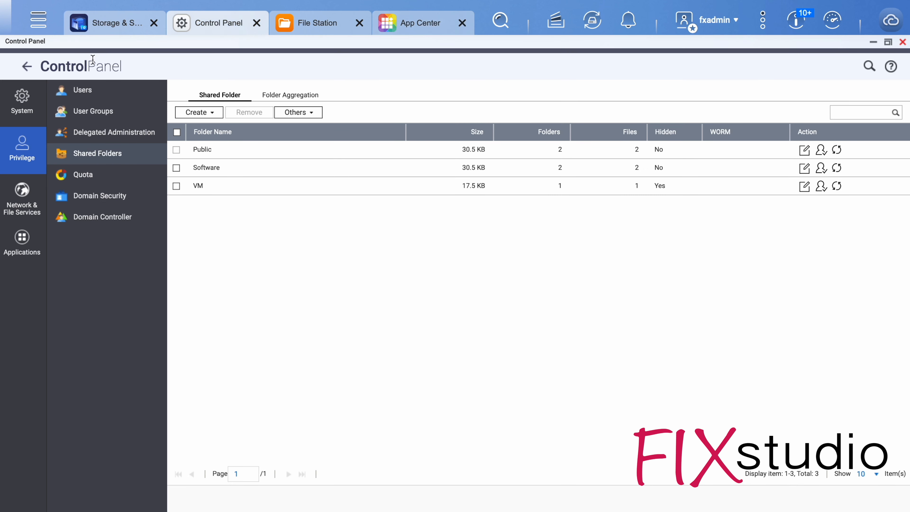
click(22, 104)
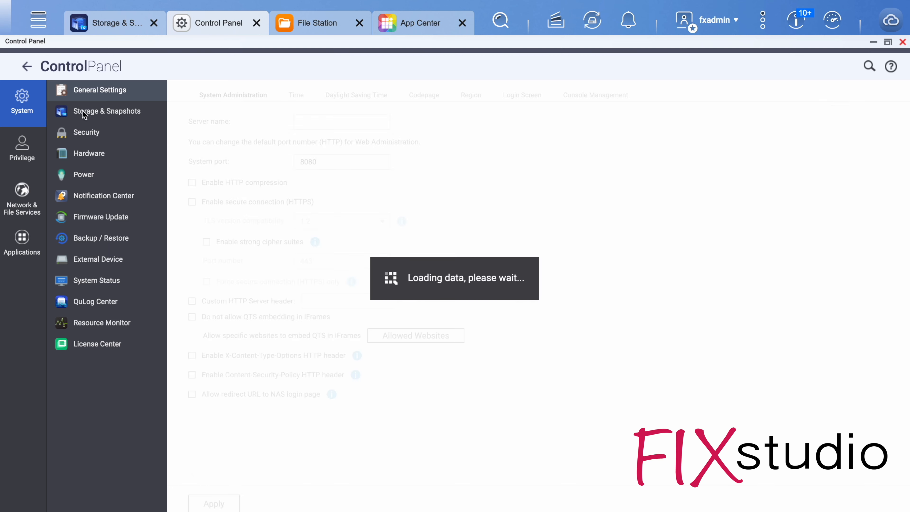
click(92, 141)
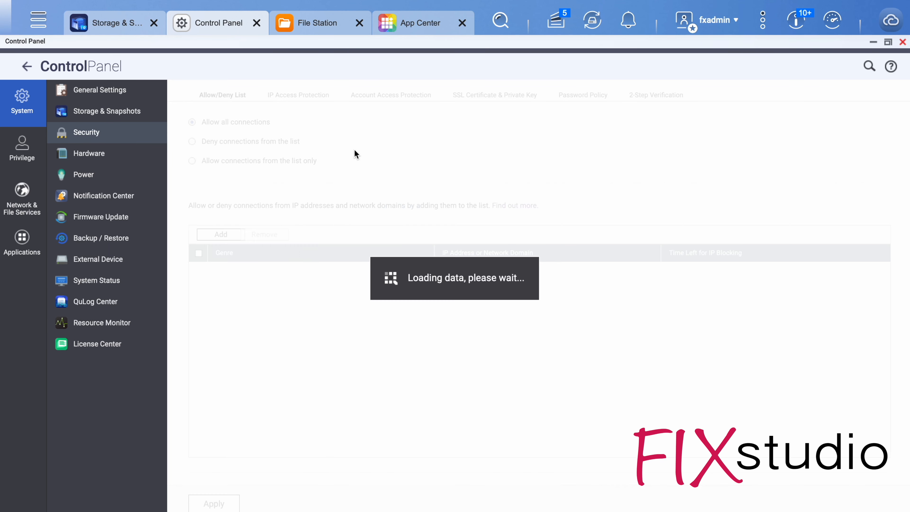
click(303, 94)
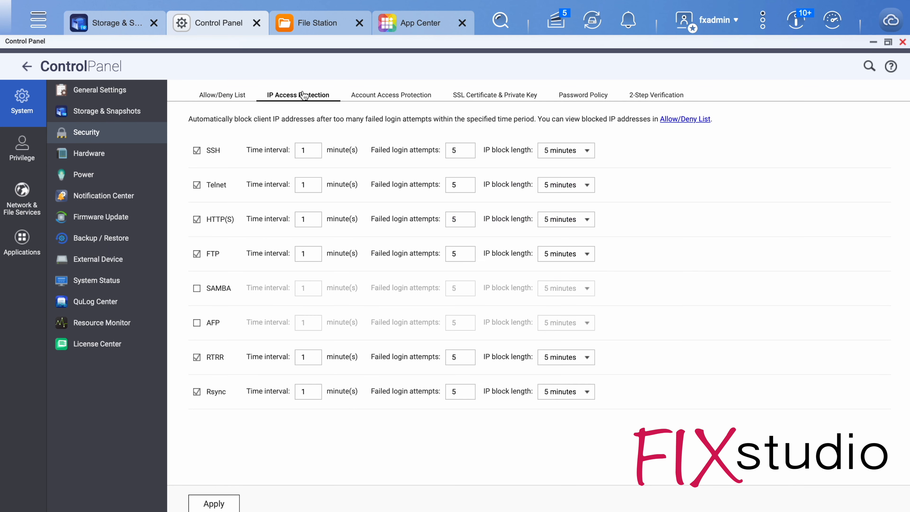
double_click(314, 147)
text(5)
double_click(309, 186)
text(5)
double_click(307, 217)
text(5)
double_click(301, 251)
text(5)
Set the IP block length to 1 day for SSH, Telnet, HTTP(S) and FTP, and apply the protection settings.
click(582, 150)
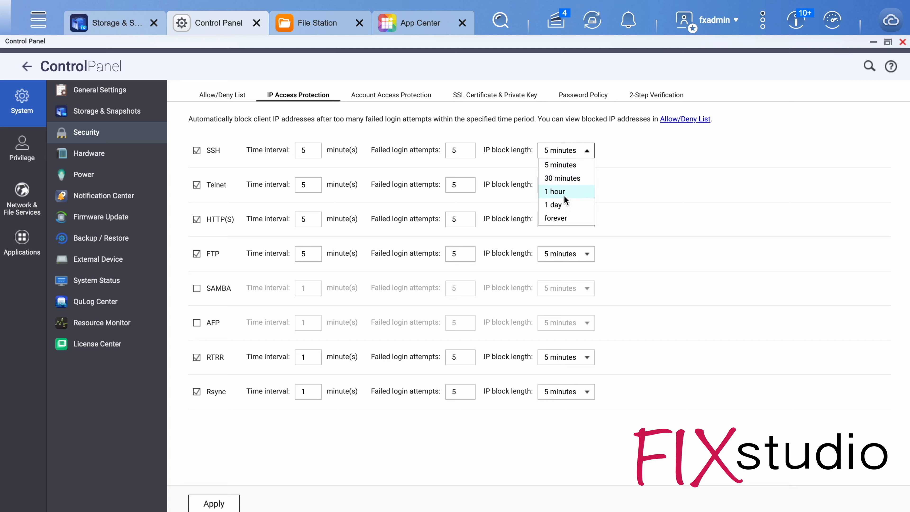
click(560, 205)
click(569, 185)
click(570, 186)
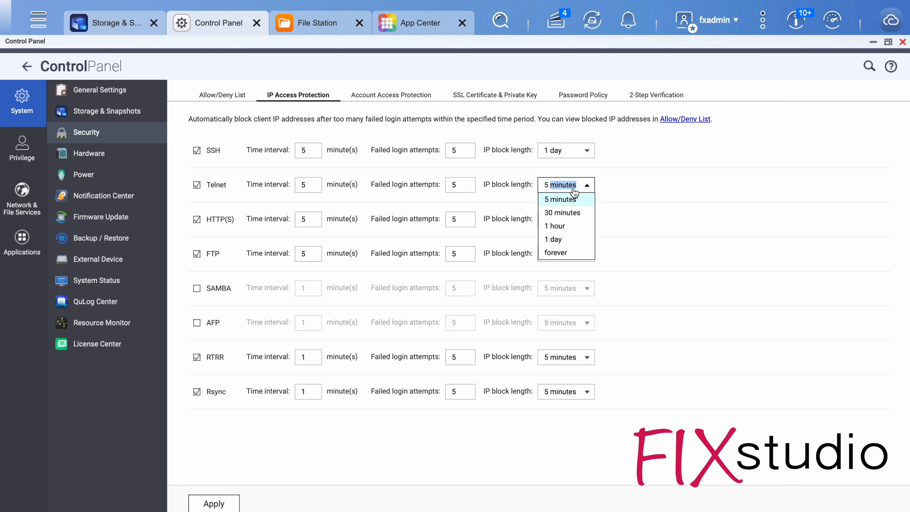
click(560, 239)
click(568, 219)
click(568, 273)
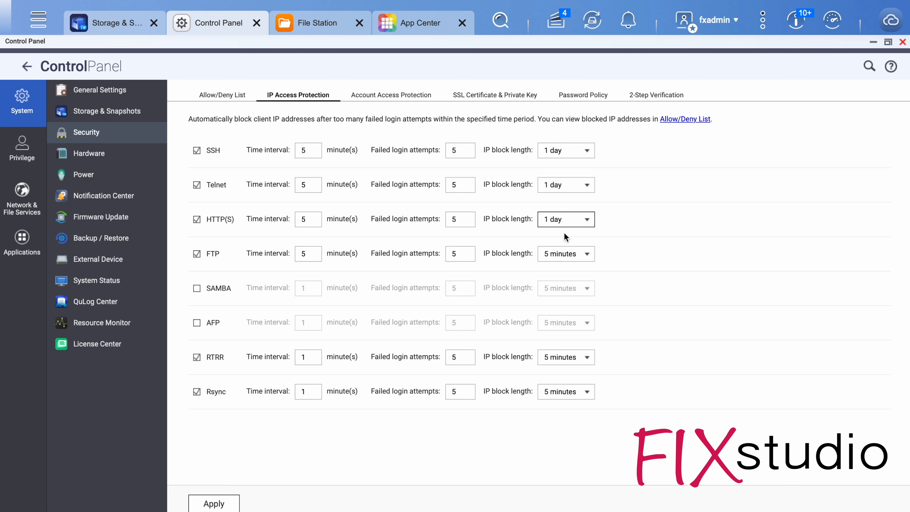
click(566, 254)
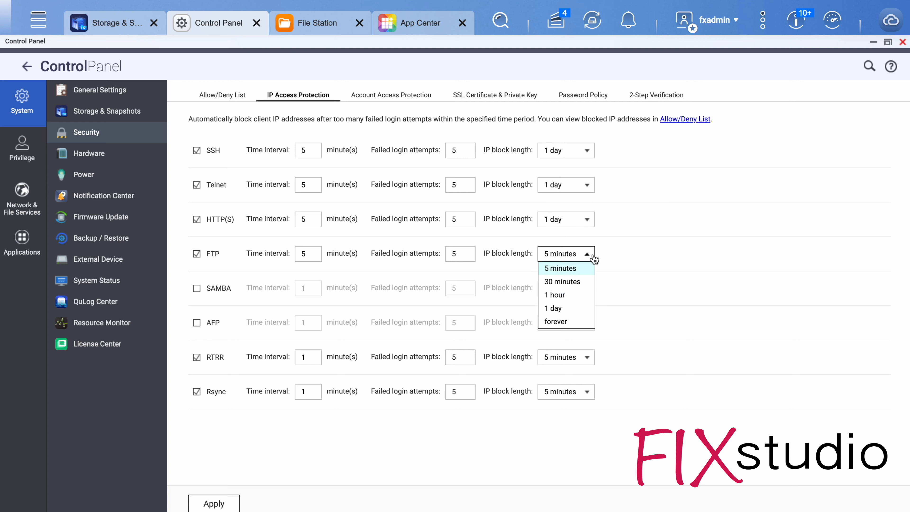
click(558, 307)
click(214, 504)
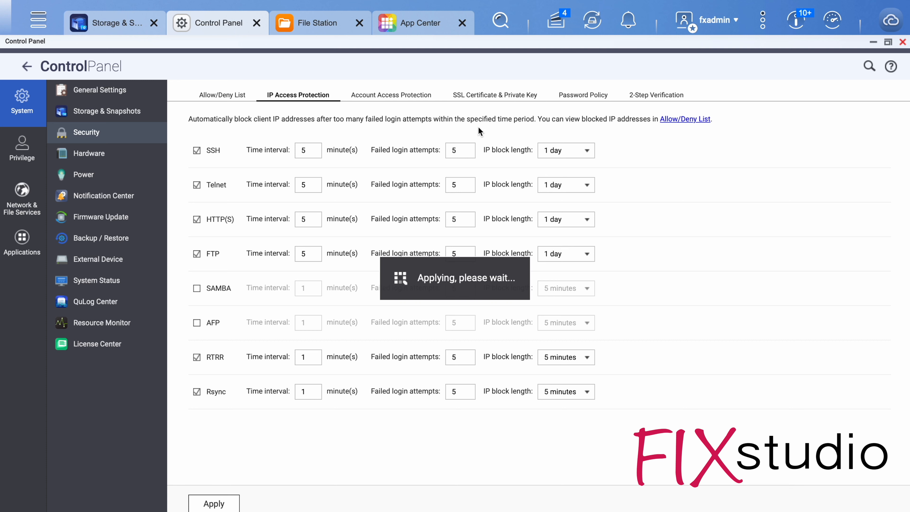
View Account Access Protection and the Notification Center overview, declining data sharing with QNAP and future Quick Start displays.
click(386, 96)
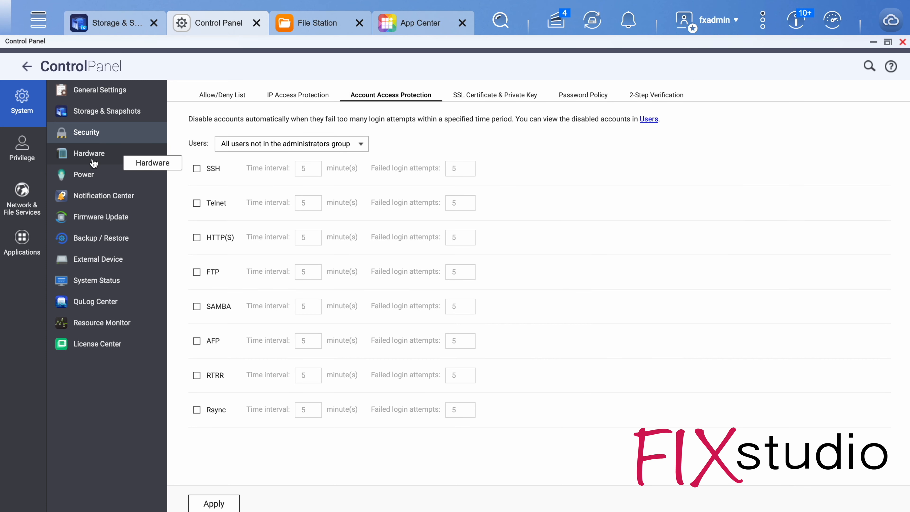
click(88, 198)
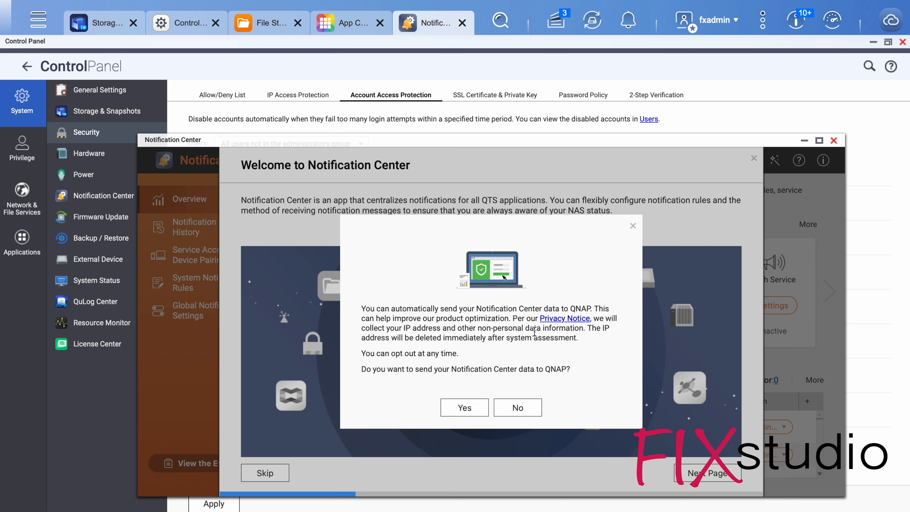
click(517, 408)
click(247, 474)
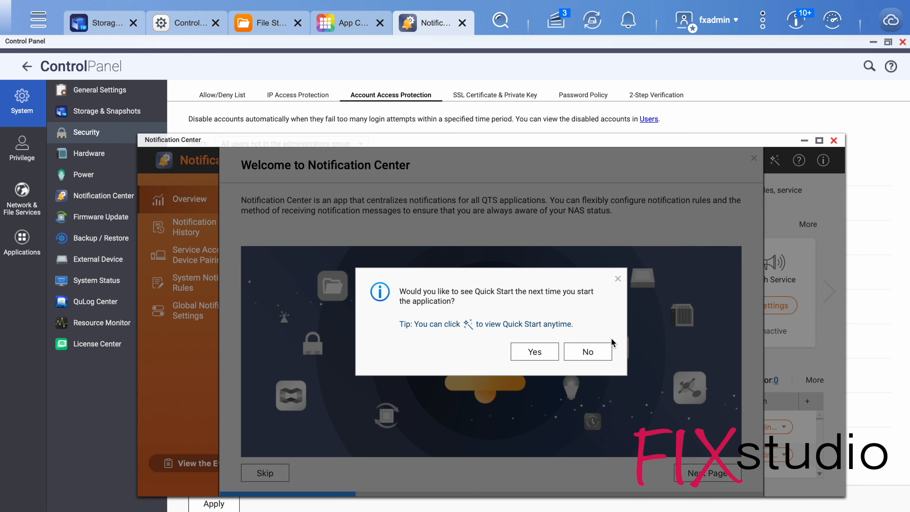
click(606, 351)
click(673, 463)
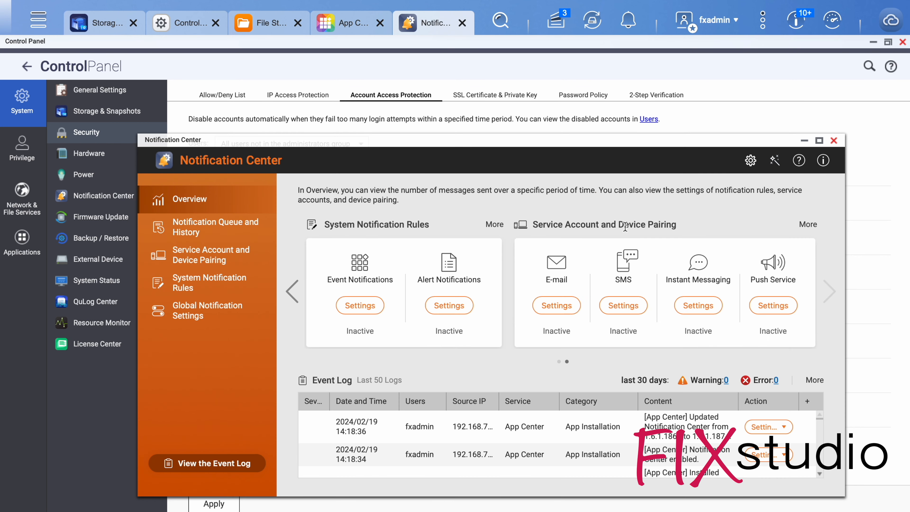
click(833, 139)
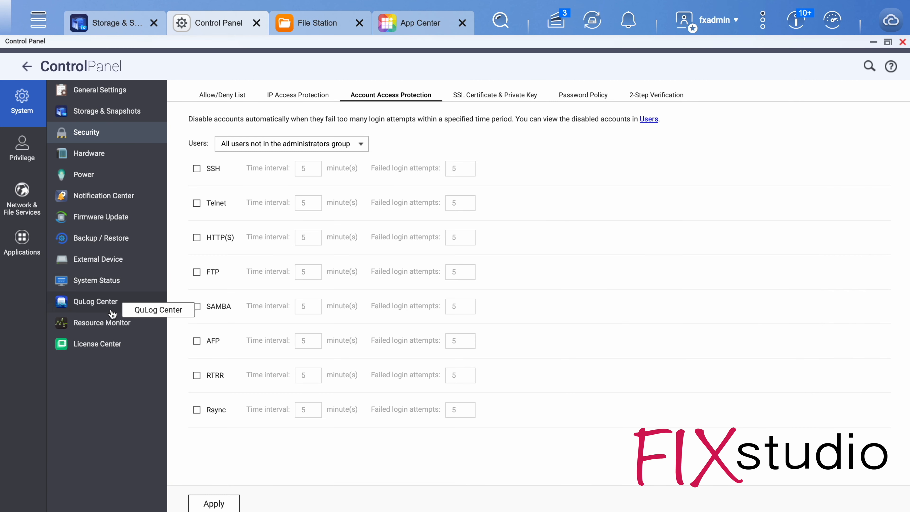
Try to open QuLog Center and check the progress of the app updates in App Center.
click(100, 303)
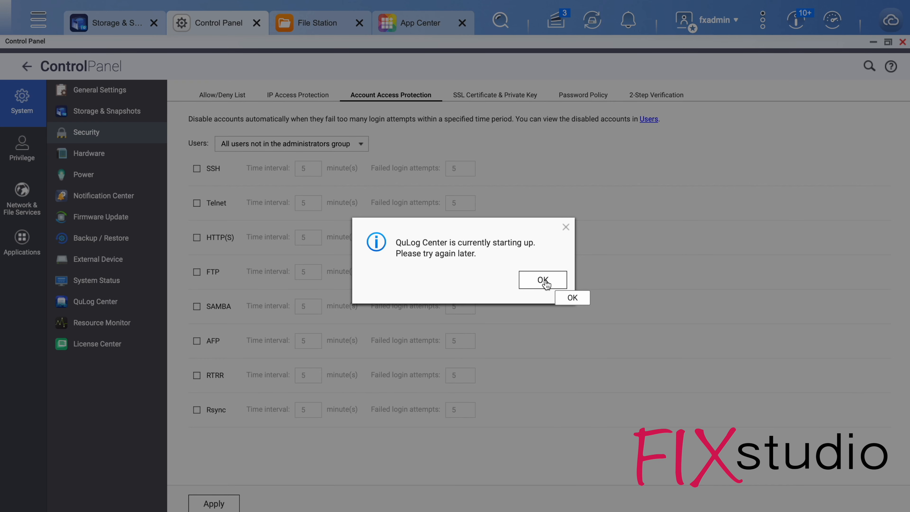
click(542, 280)
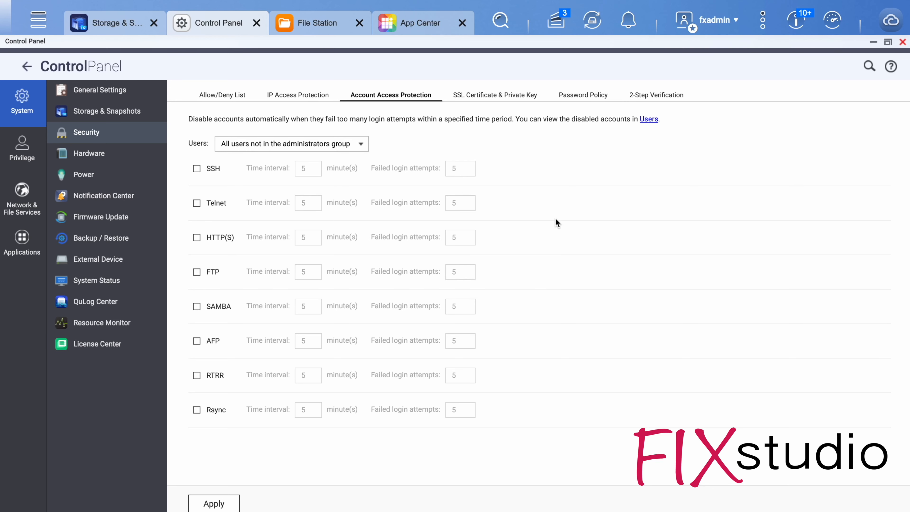
click(400, 24)
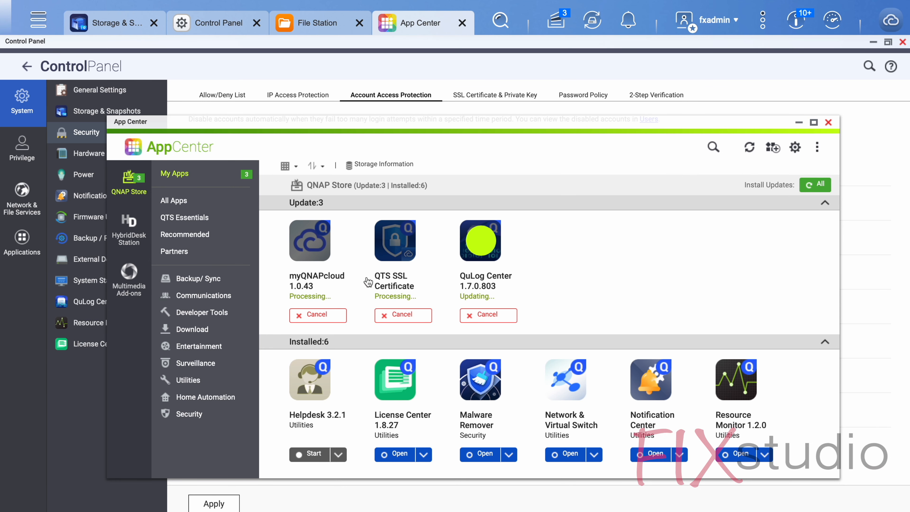
click(799, 123)
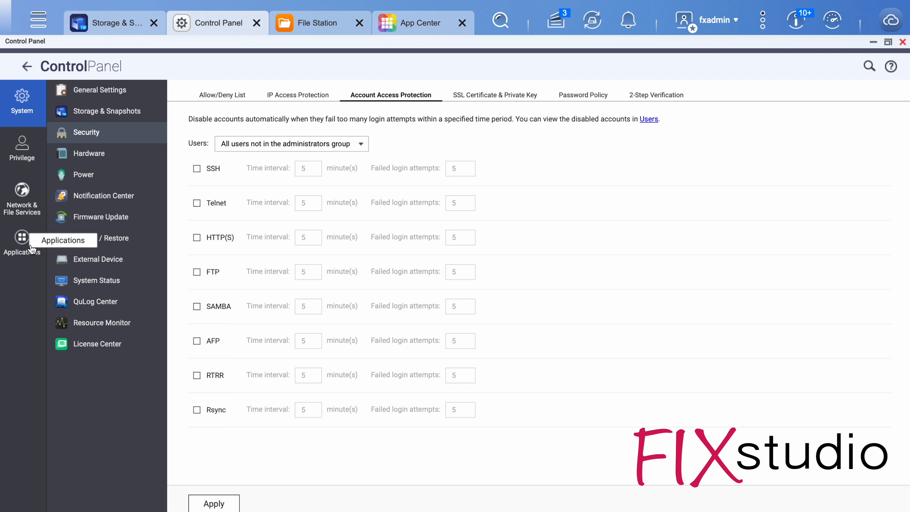
click(23, 241)
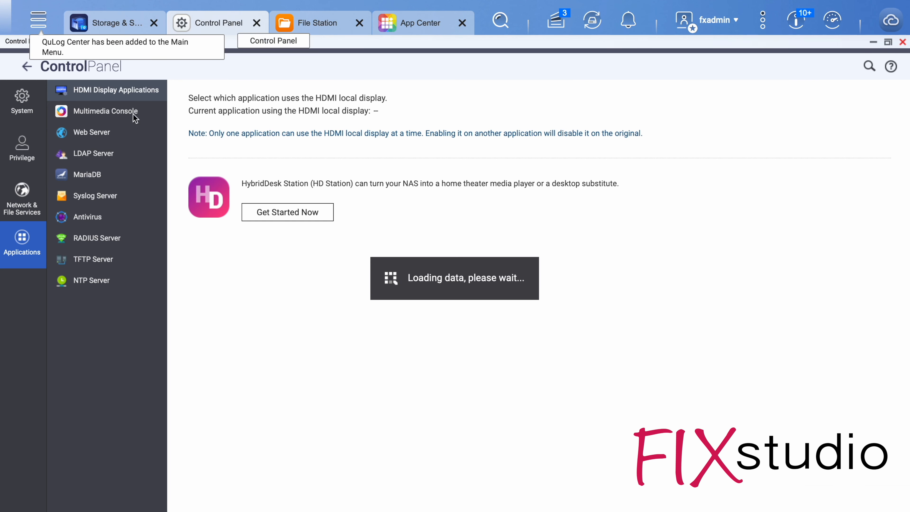
click(11, 102)
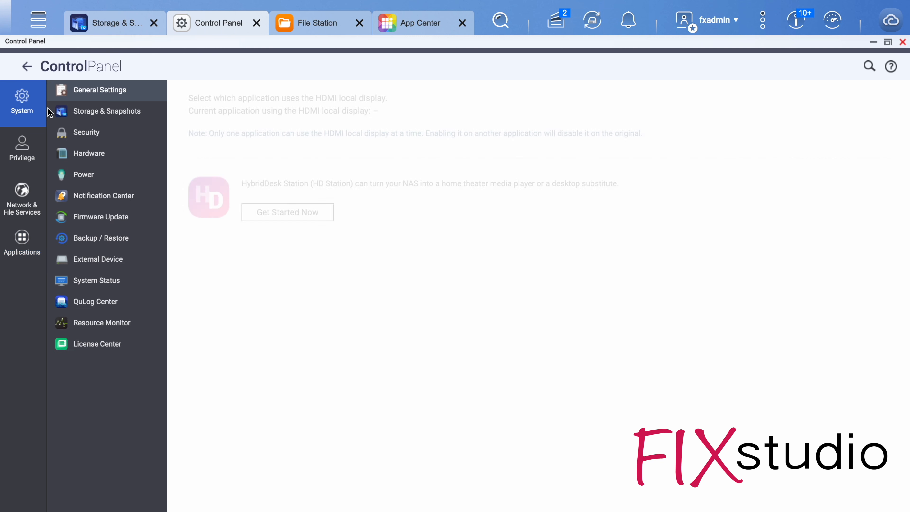
In the Privilege settings, start creating a new shared folder and name it Log.
click(27, 152)
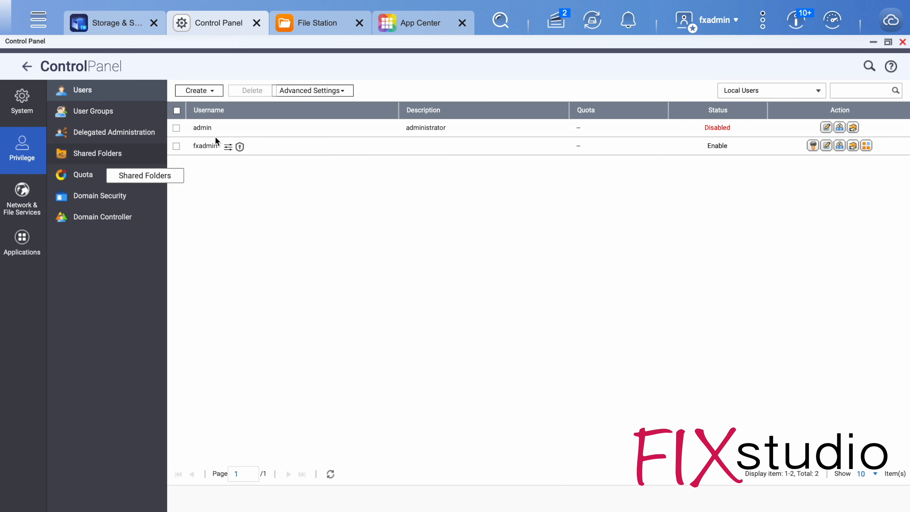
click(202, 90)
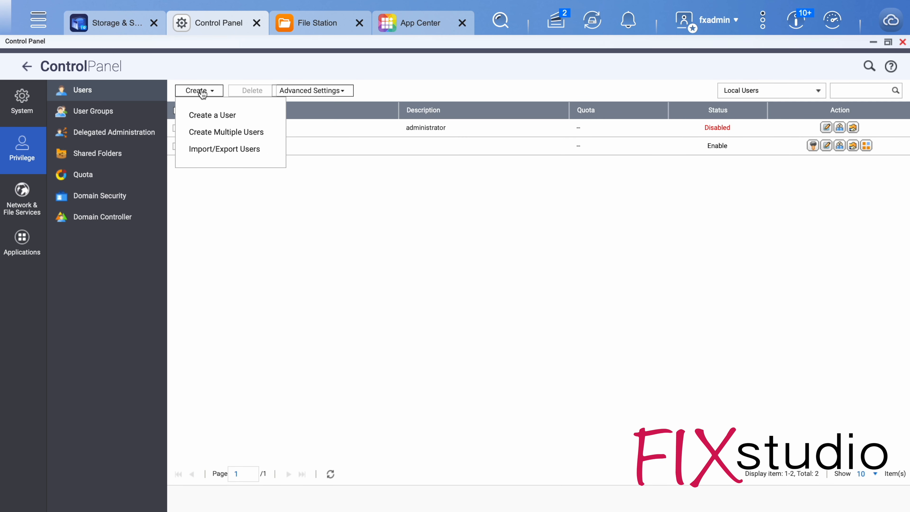
click(98, 154)
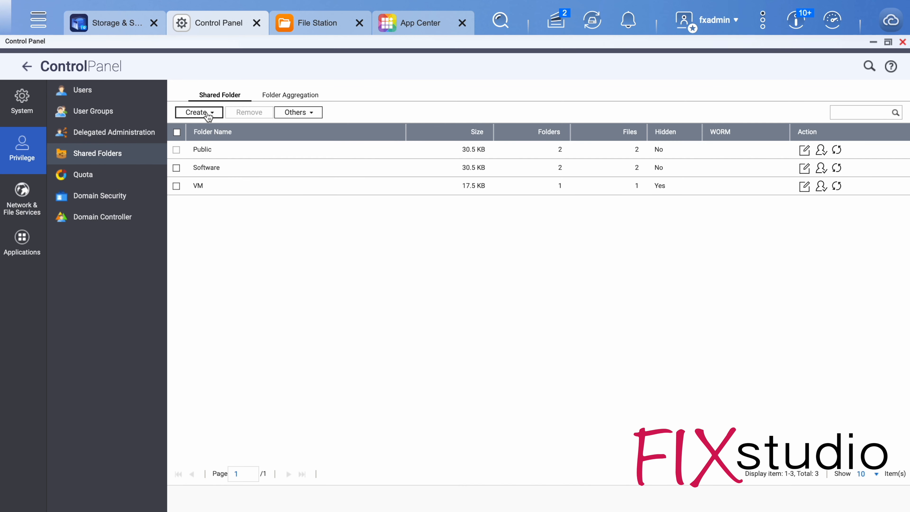
click(206, 113)
click(223, 138)
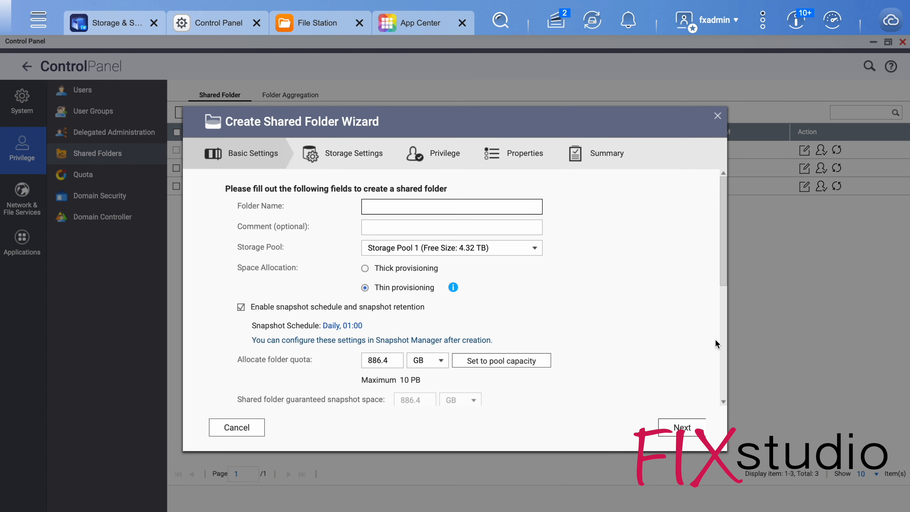
text(Log)
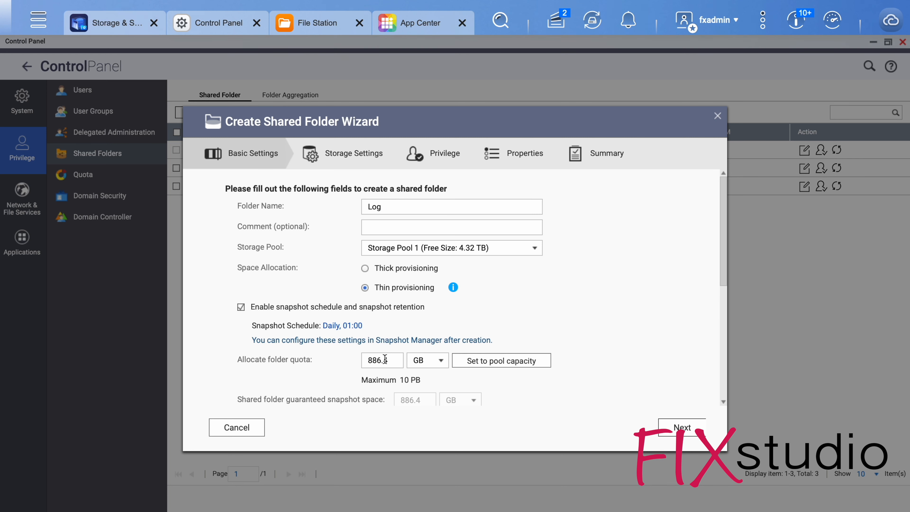
Set the Log folder's quota to 2 GB and confirm the basic settings.
click(394, 360)
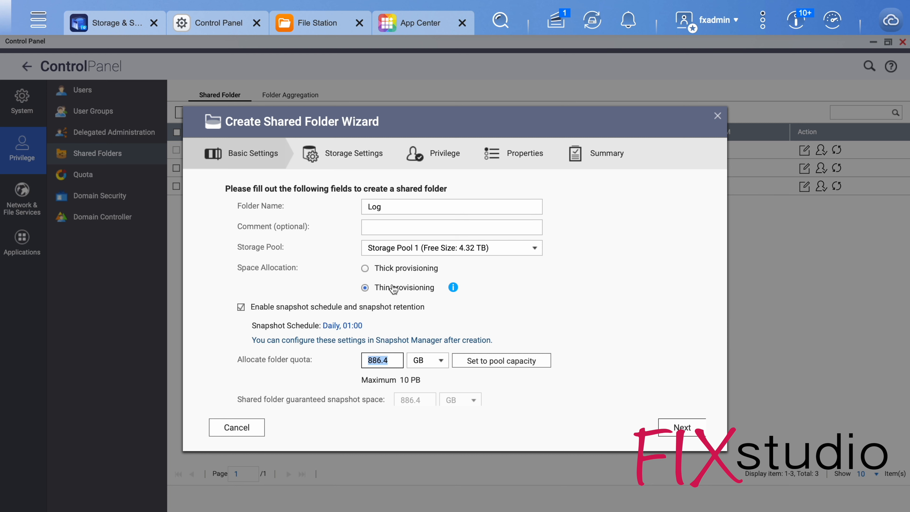
text(3)
click(614, 329)
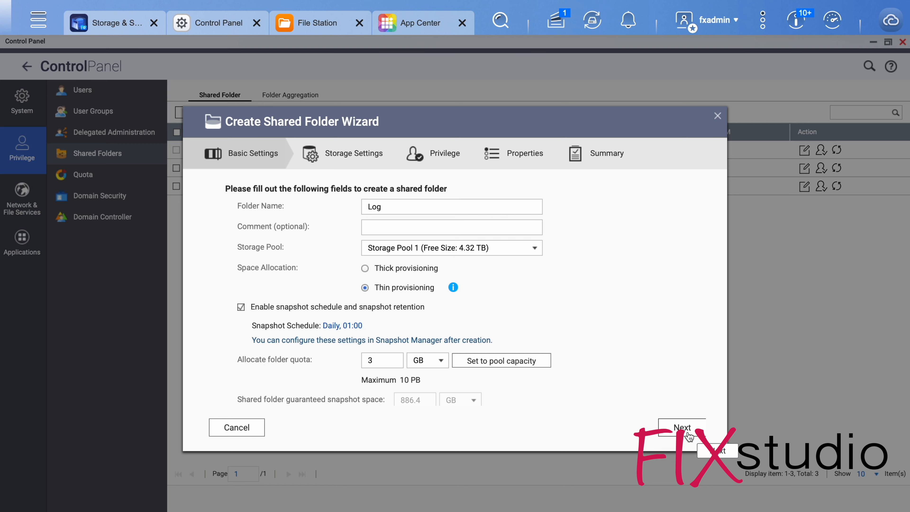
click(389, 363)
text(2)
click(700, 428)
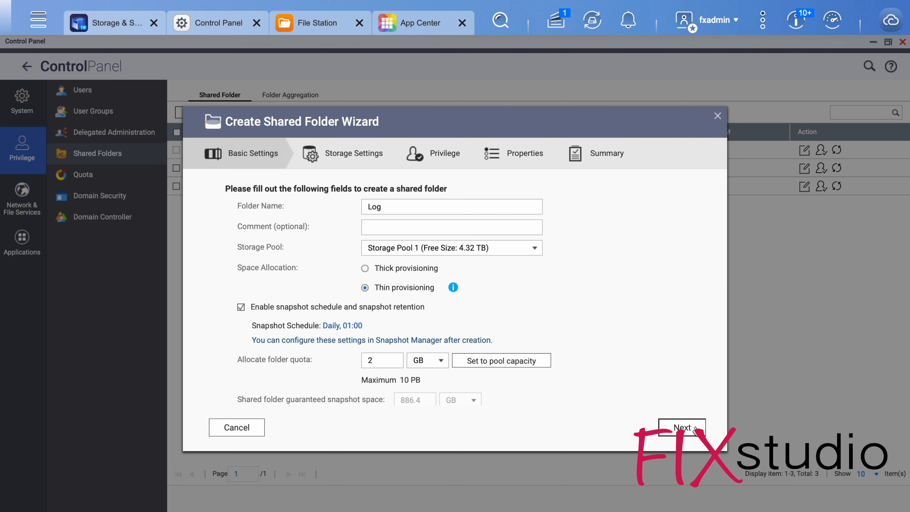
click(494, 329)
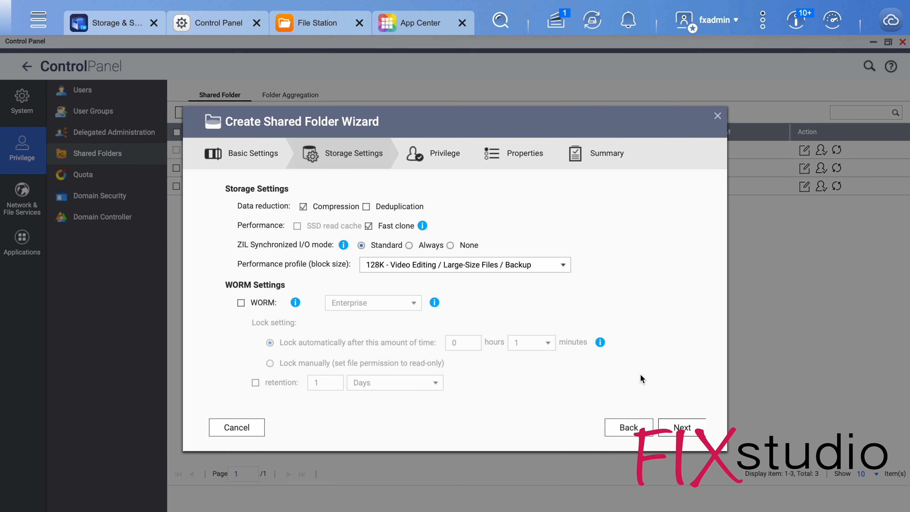
Set the Log folder's performance profile to a block size of 8K and accept the storage settings.
click(449, 267)
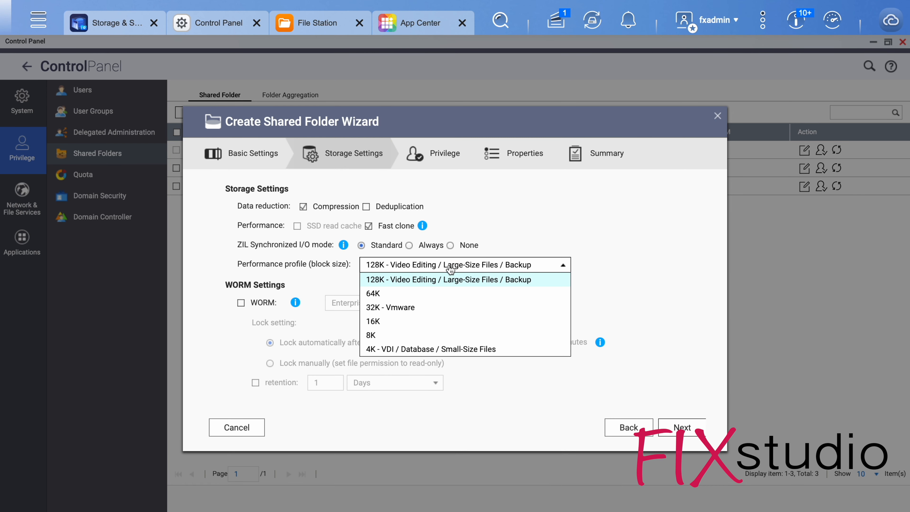
click(389, 335)
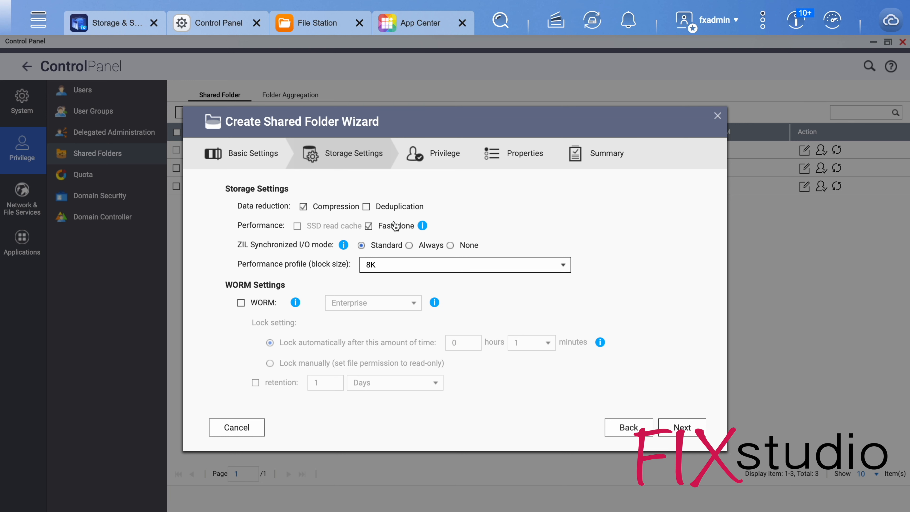
click(681, 426)
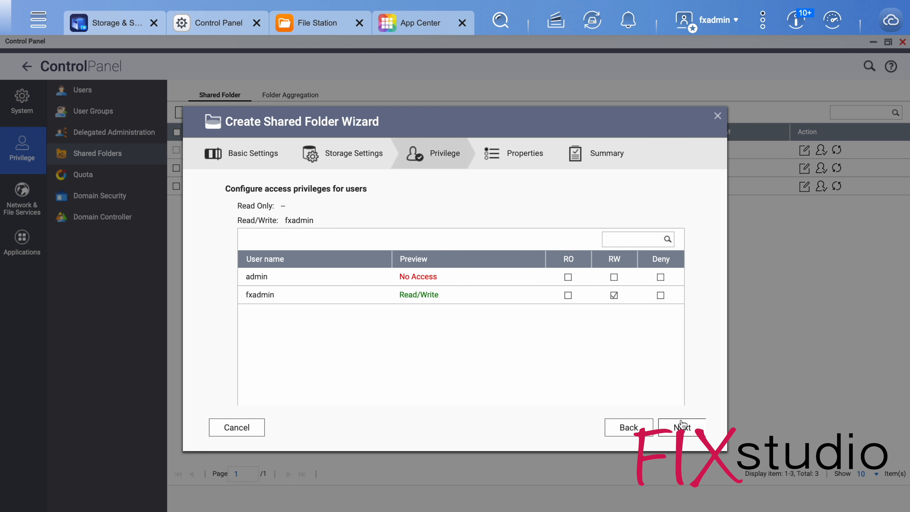
Accept the default user privileges, hide the network drive for the Log folder, and finish creating it.
click(681, 426)
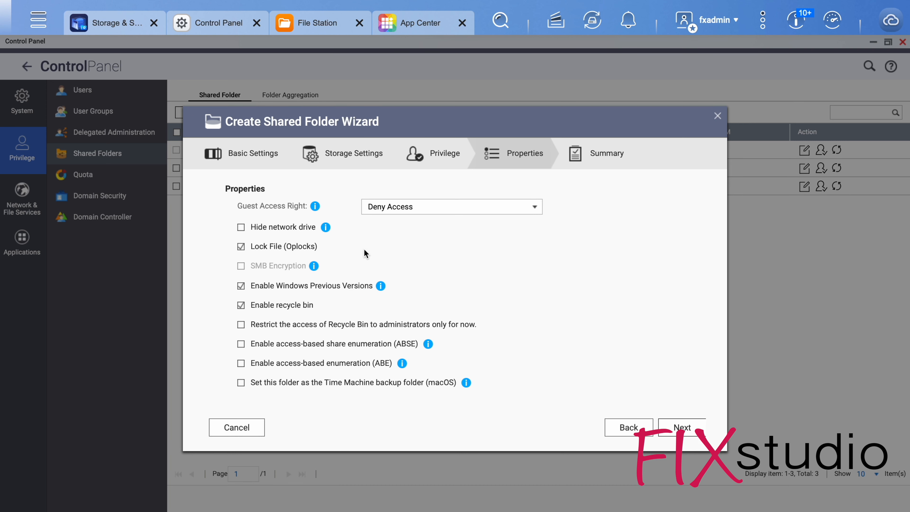
click(301, 229)
click(681, 427)
click(683, 426)
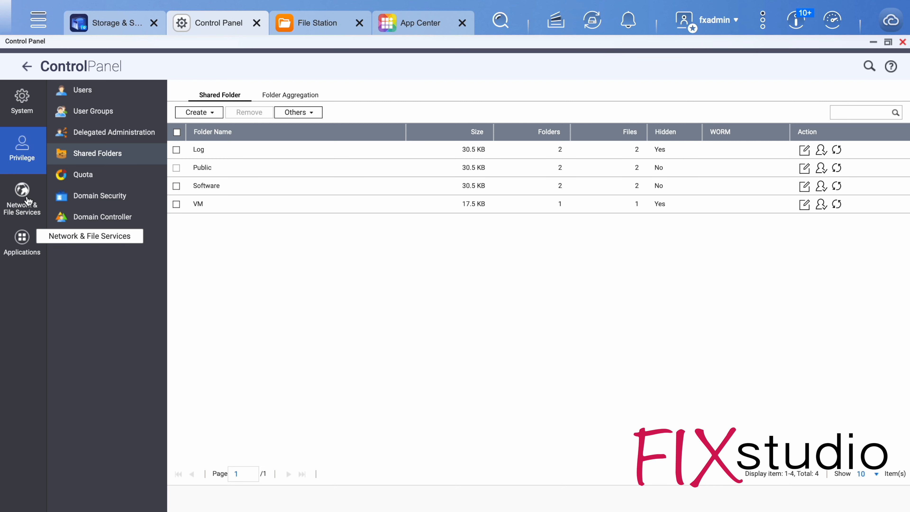
Enable the antivirus among the Control Panel applications and apply the change.
click(21, 244)
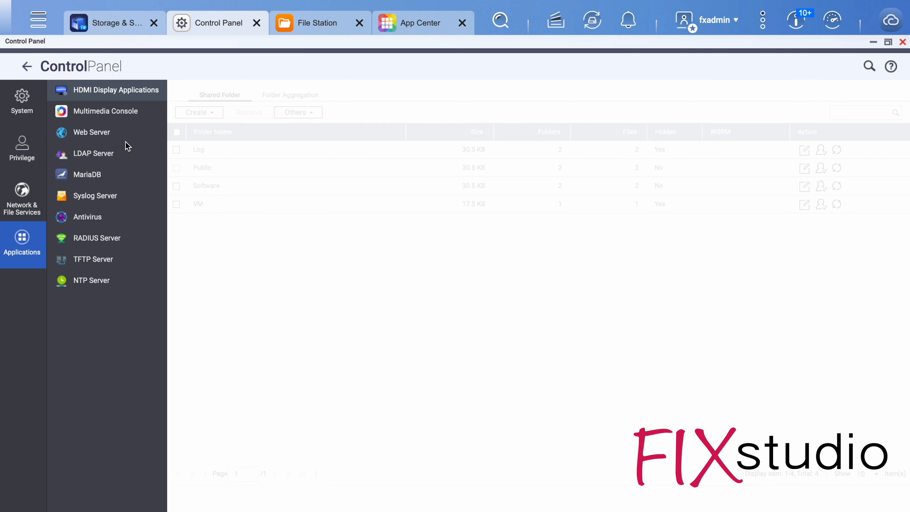
click(90, 225)
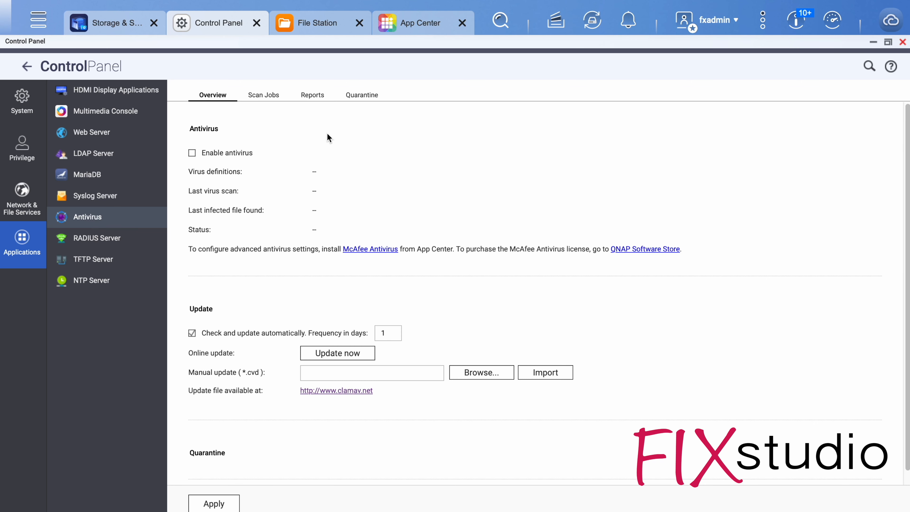
click(247, 153)
click(214, 503)
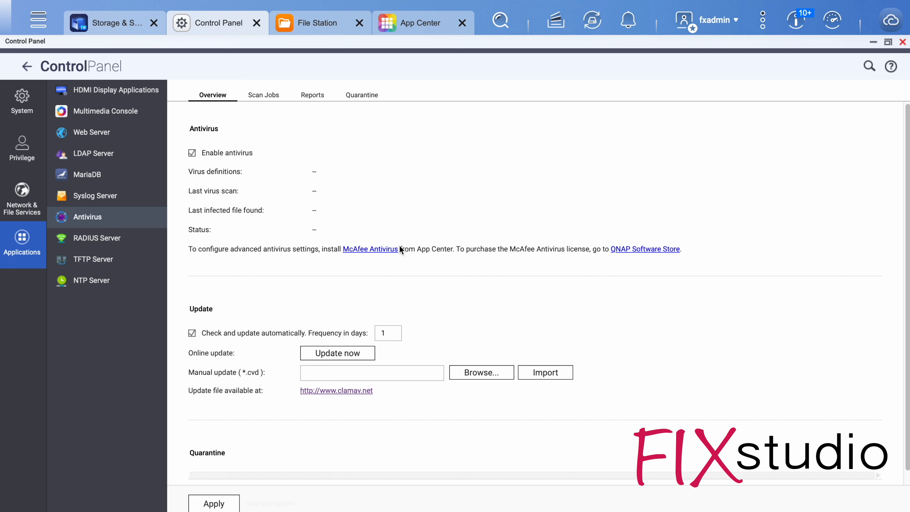
Add an antivirus scan job named Full that covers all folders.
click(277, 95)
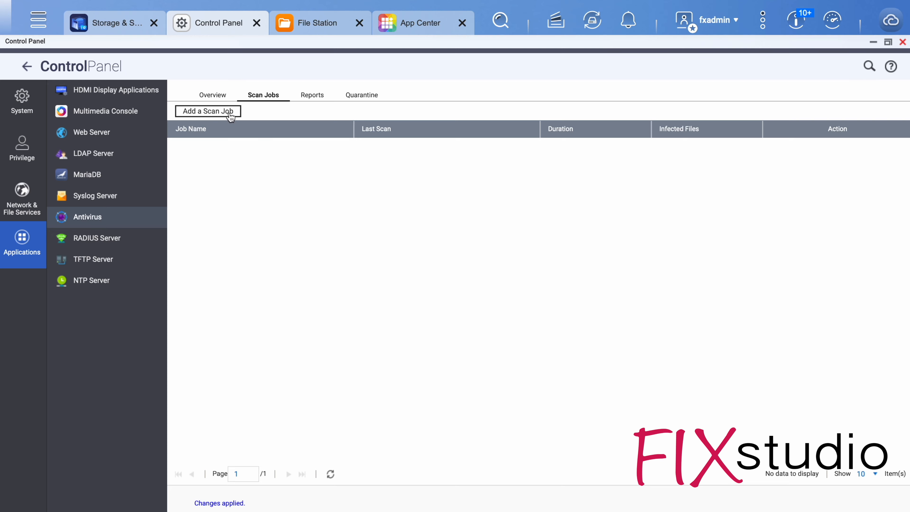
click(215, 111)
click(359, 224)
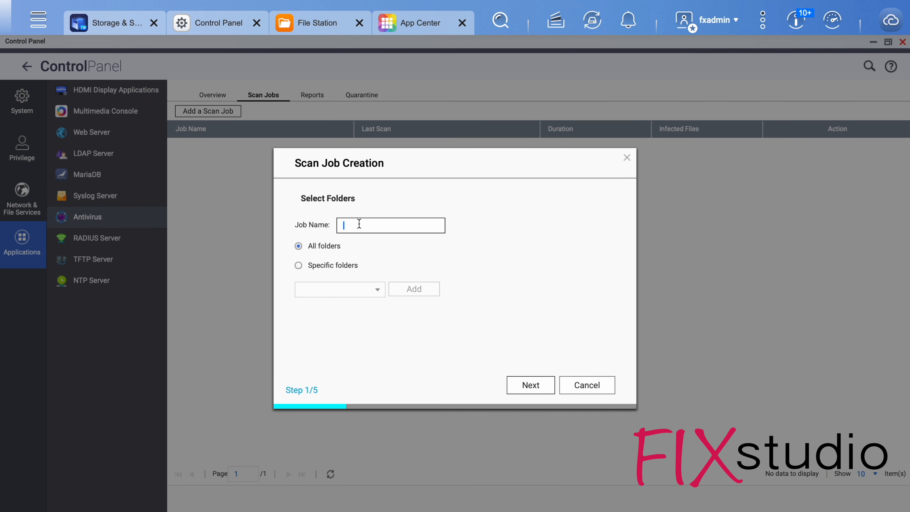
click(526, 385)
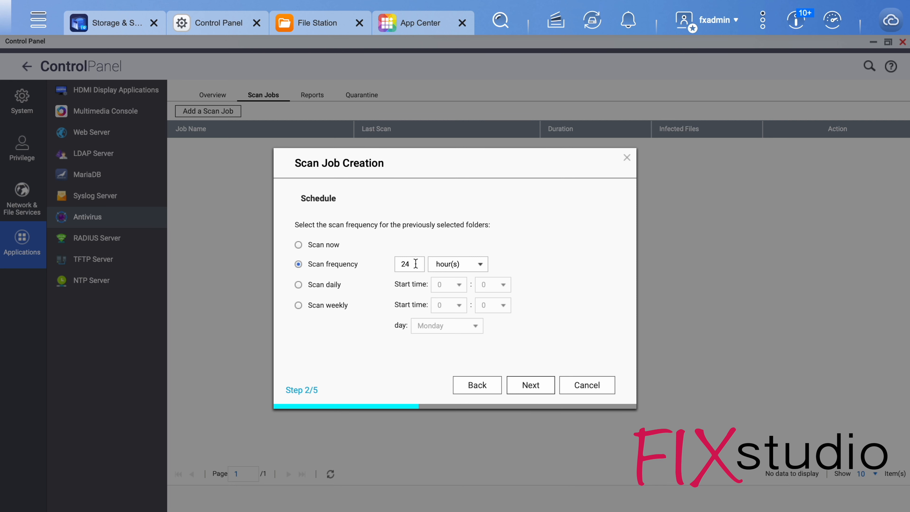
Change the time unit of the job's scan frequency and set its interval to 30.
click(452, 264)
click(450, 306)
double_click(413, 261)
text(30)
click(516, 381)
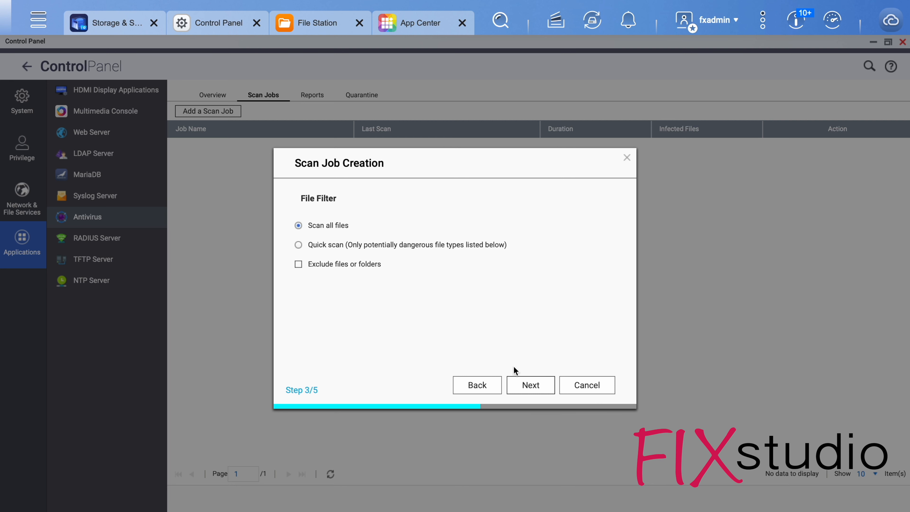
Set the file filter to Quick scan, accept the remaining options, and finish creating the scan job.
click(348, 245)
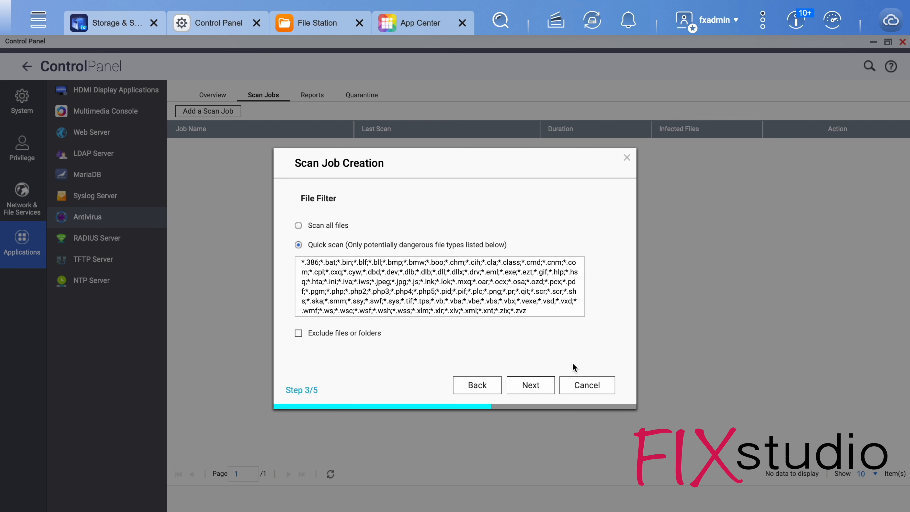
click(550, 386)
click(551, 386)
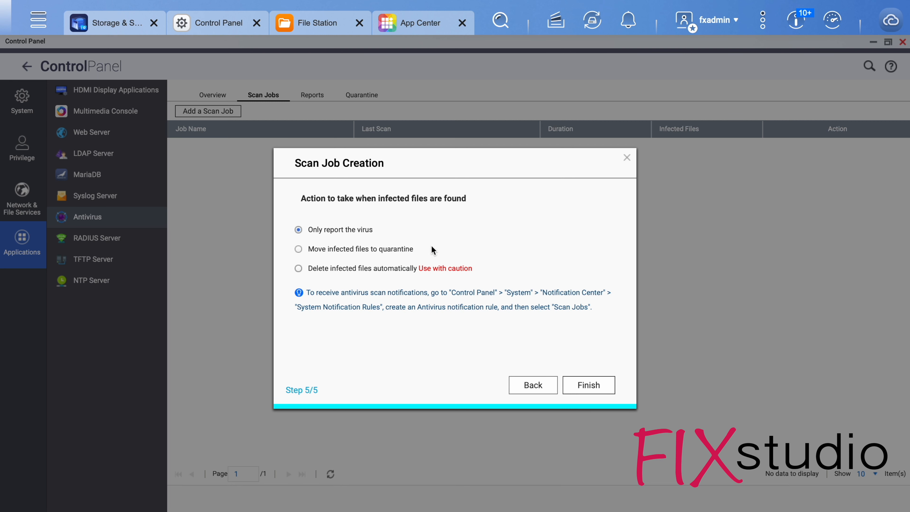
click(598, 391)
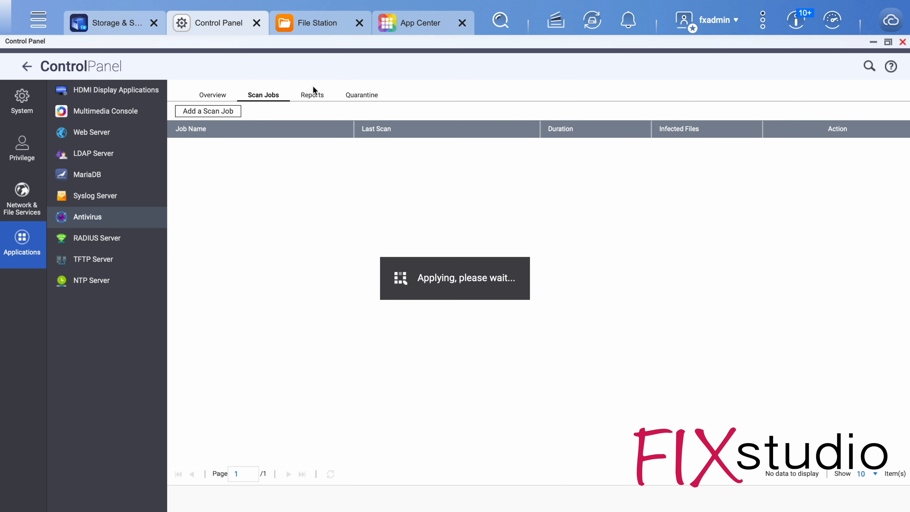
Archive the antivirus report logs after expiration to the /Log folder, apply the change, and close the Control Panel.
click(315, 96)
click(240, 143)
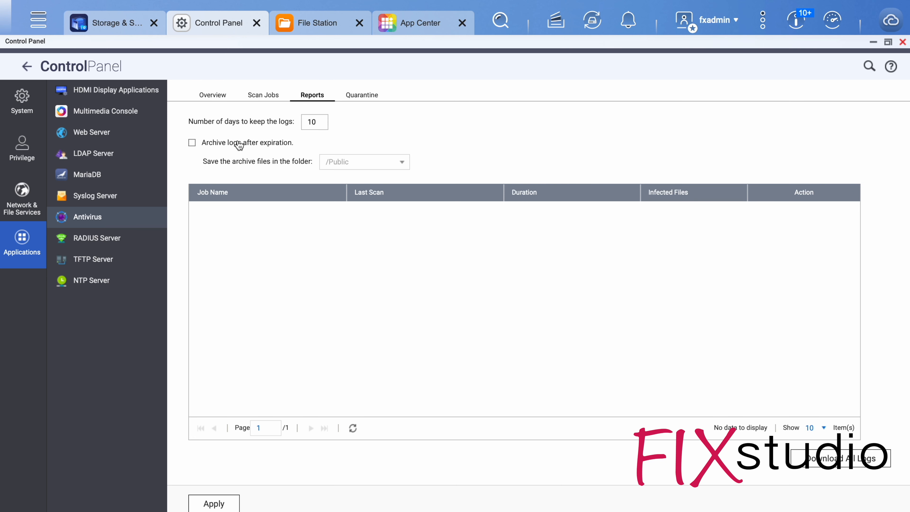
click(403, 164)
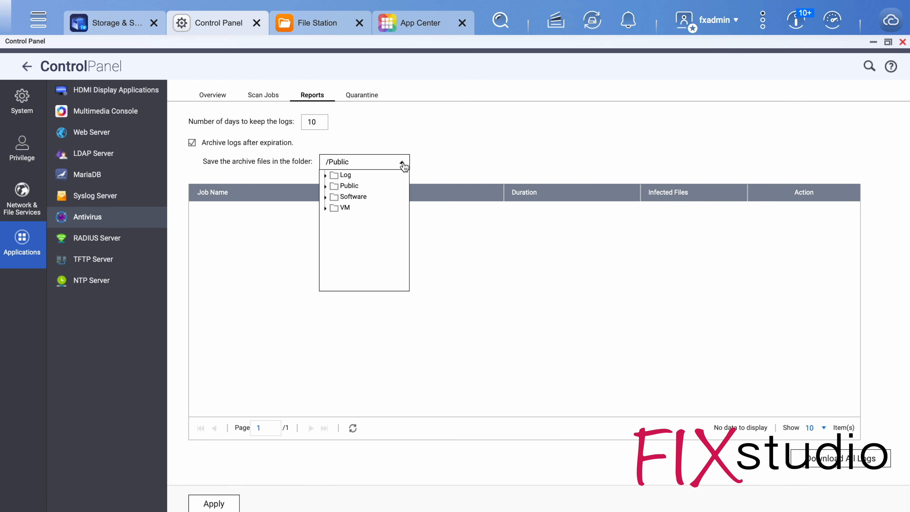
click(340, 179)
click(215, 503)
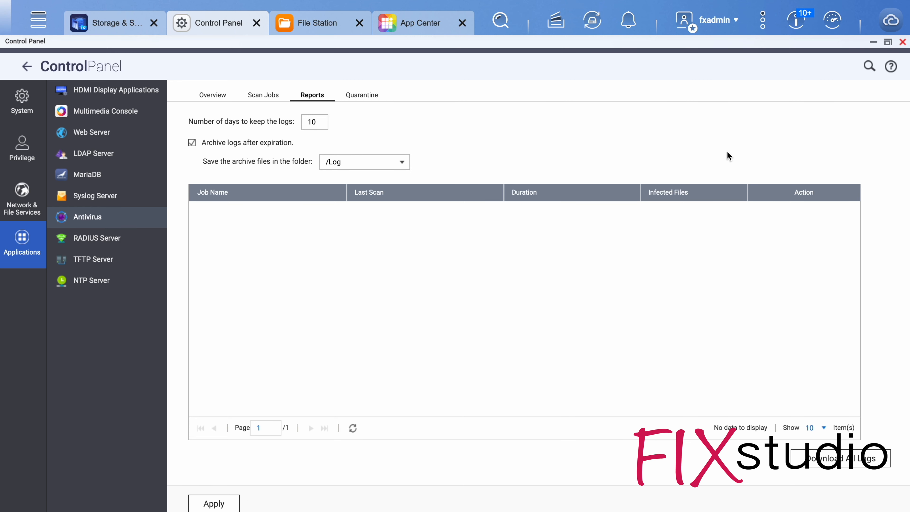
click(902, 43)
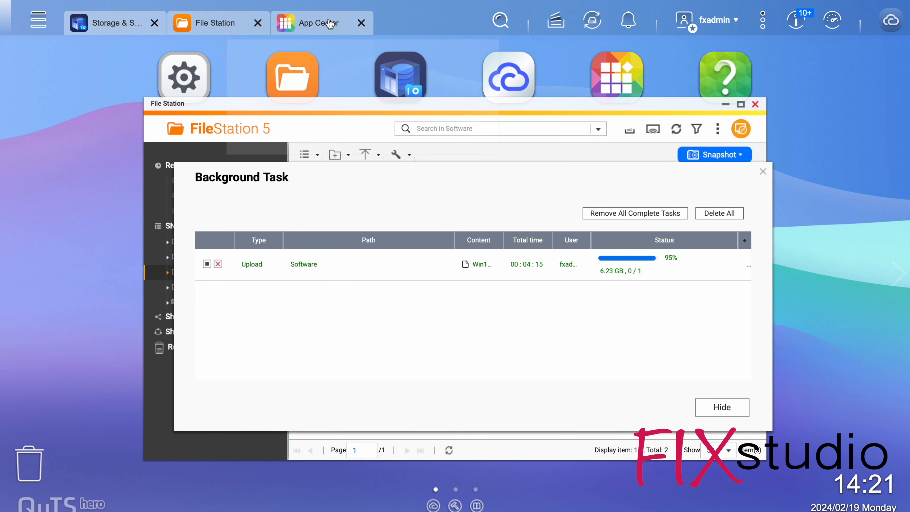
Browse all apps in App Center and install HBS 3 Hybrid Backup Sync.
click(330, 24)
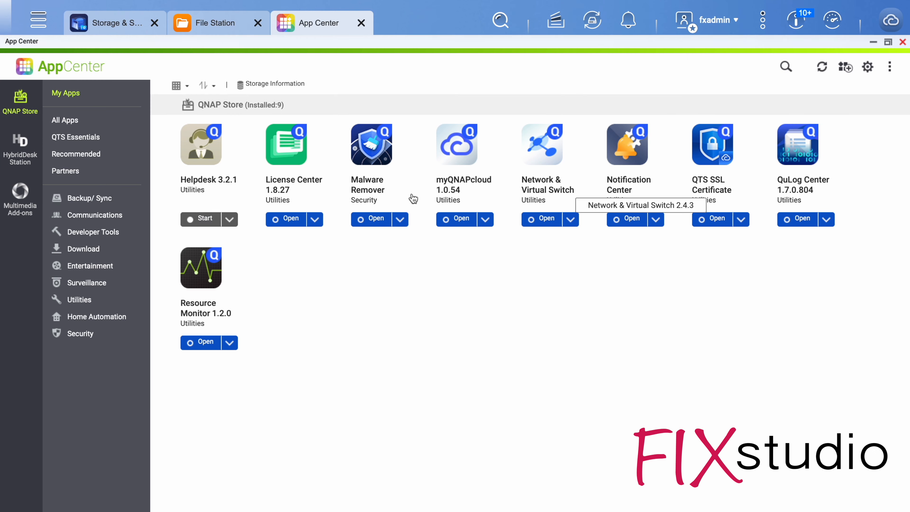
click(82, 128)
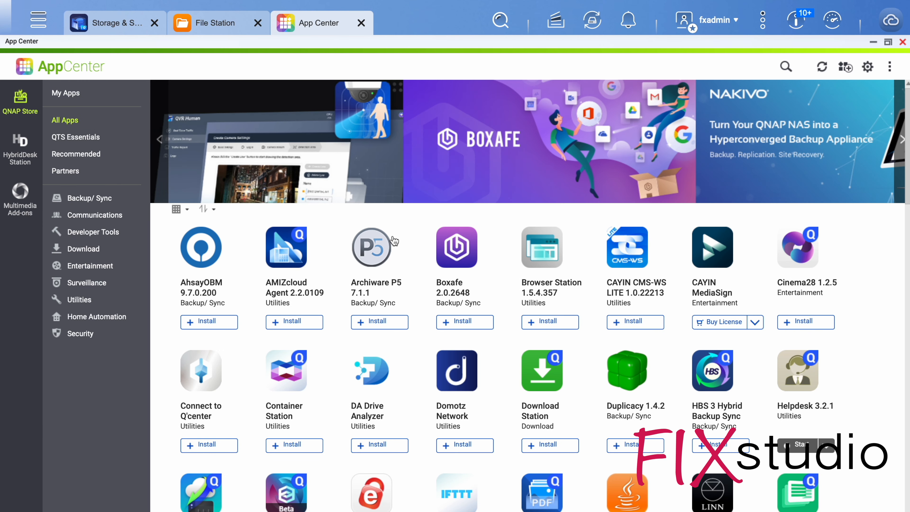
scroll(406, 239, down, 3)
scroll(429, 211, down, 2)
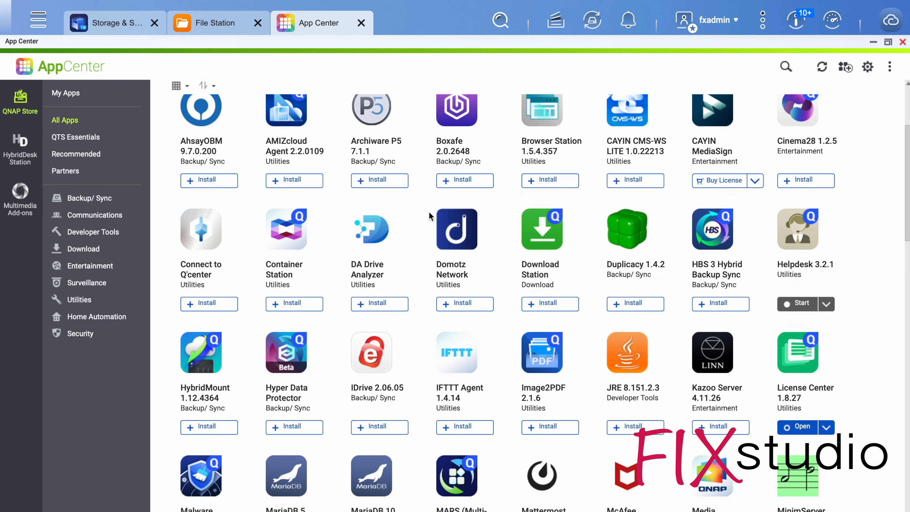
scroll(441, 183, up, 3)
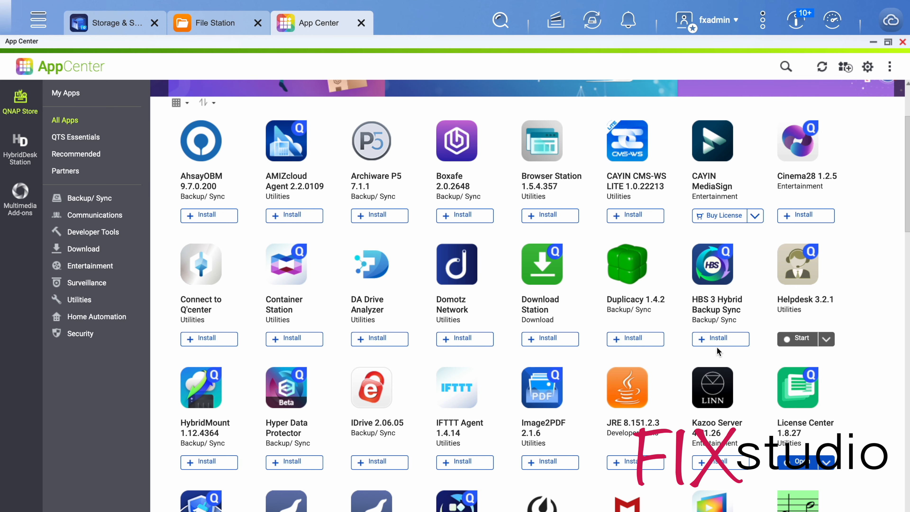
click(723, 339)
scroll(545, 254, down, 1)
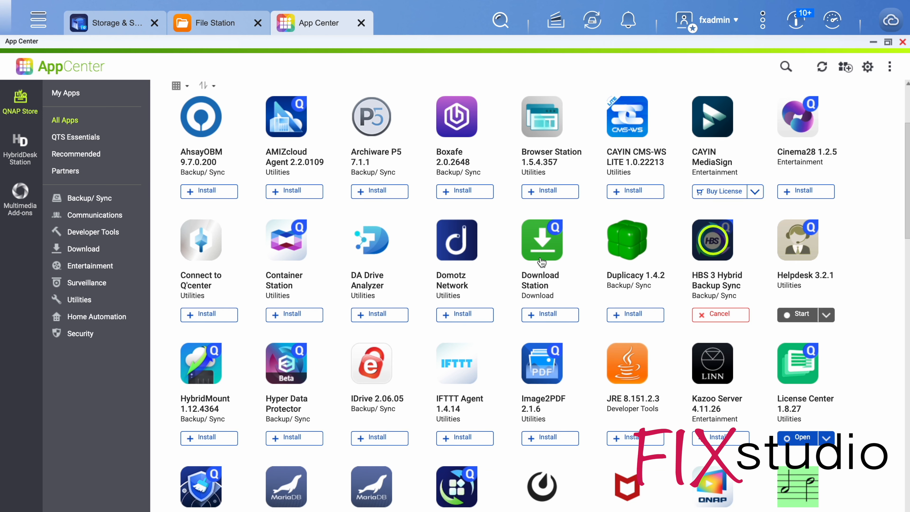
Install the HybridMount and myQNAPcloud Link apps from the list of all apps.
scroll(322, 208, down, 2)
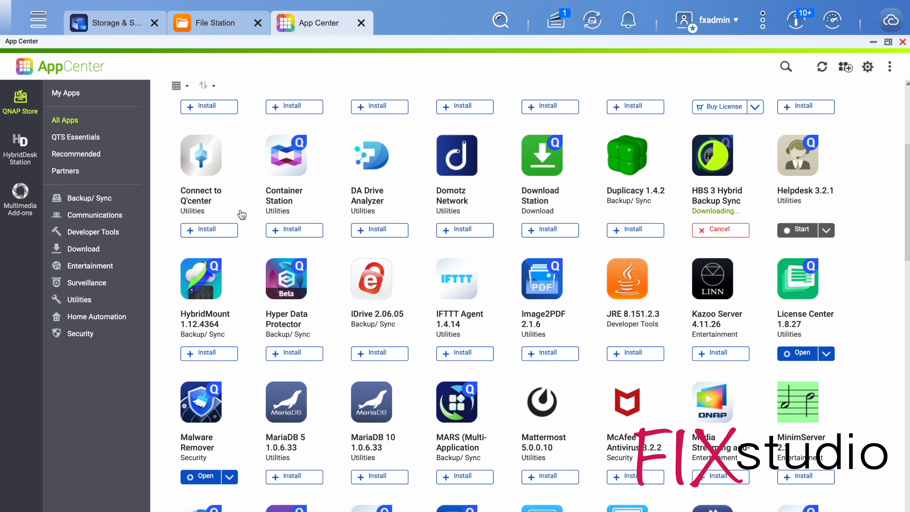
click(237, 358)
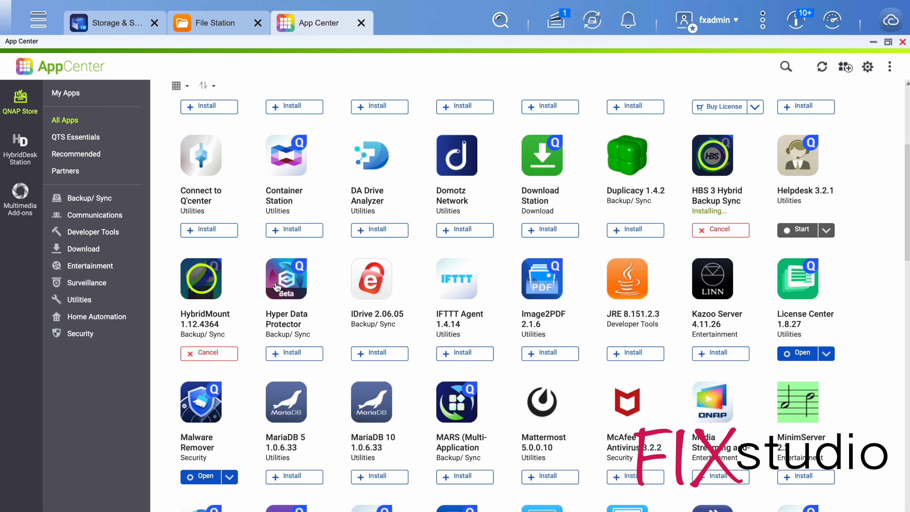
scroll(275, 286, down, 1)
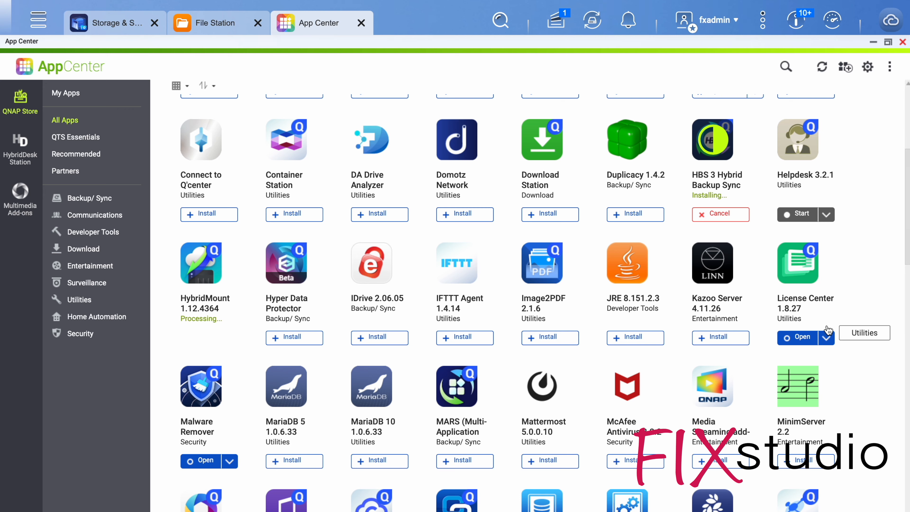
scroll(813, 398, down, 4)
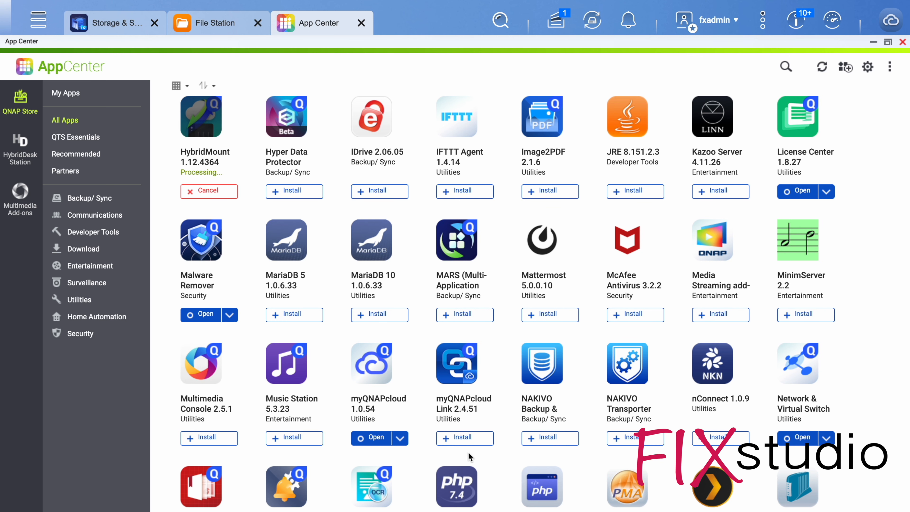
click(465, 439)
Browse further through the list of all apps and install QVPN Service.
scroll(514, 346, down, 3)
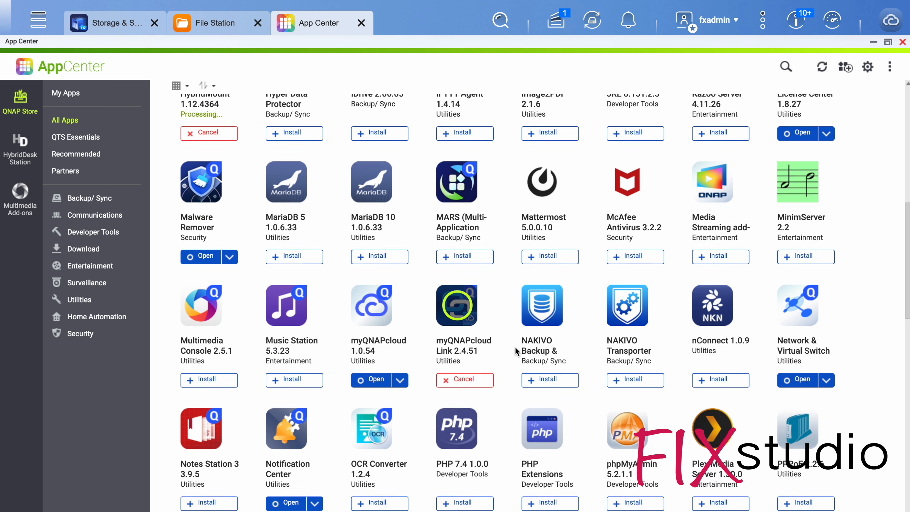
scroll(568, 315, down, 2)
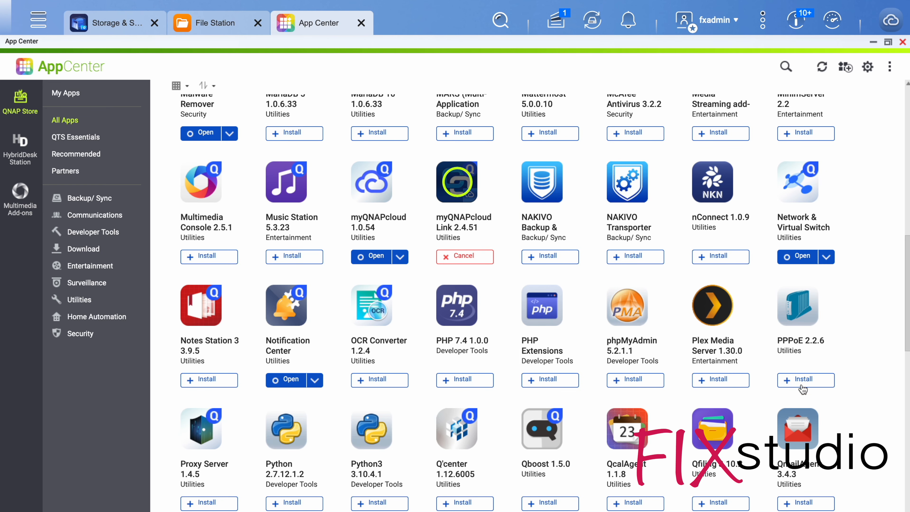
scroll(802, 383, down, 5)
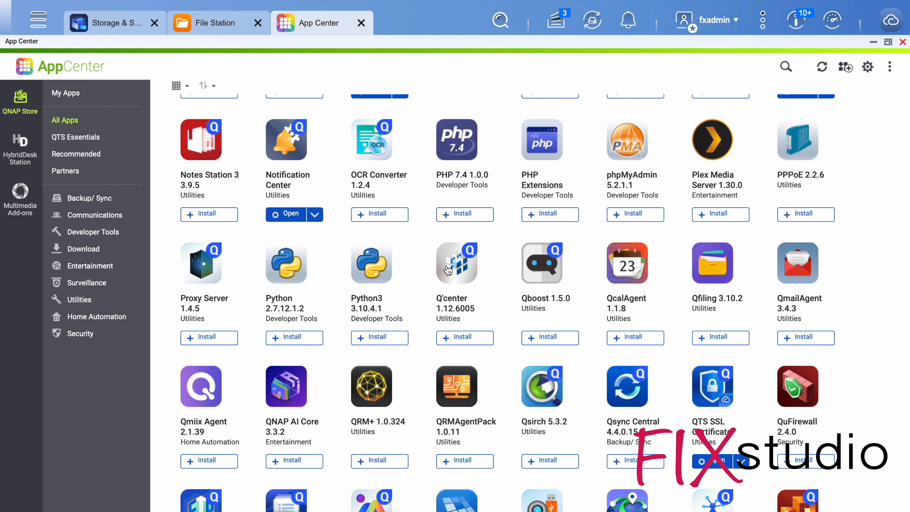
scroll(217, 364, down, 1)
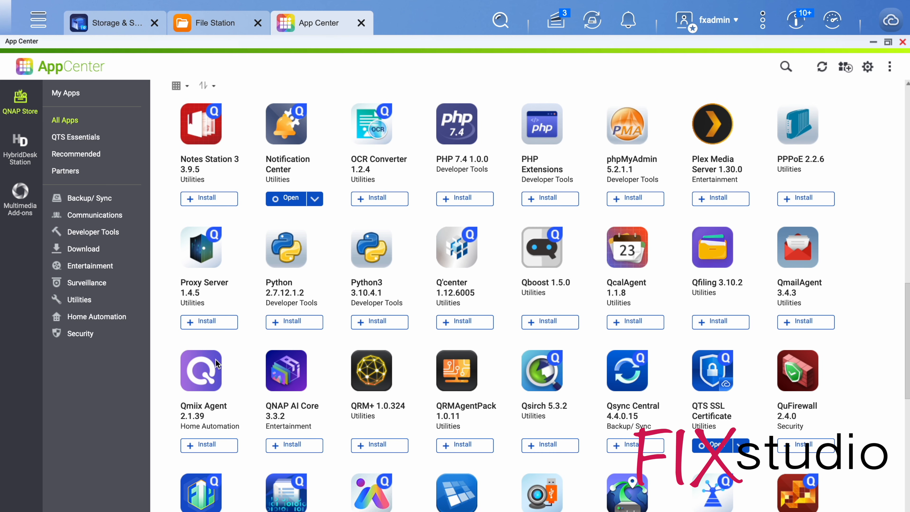
scroll(218, 364, down, 2)
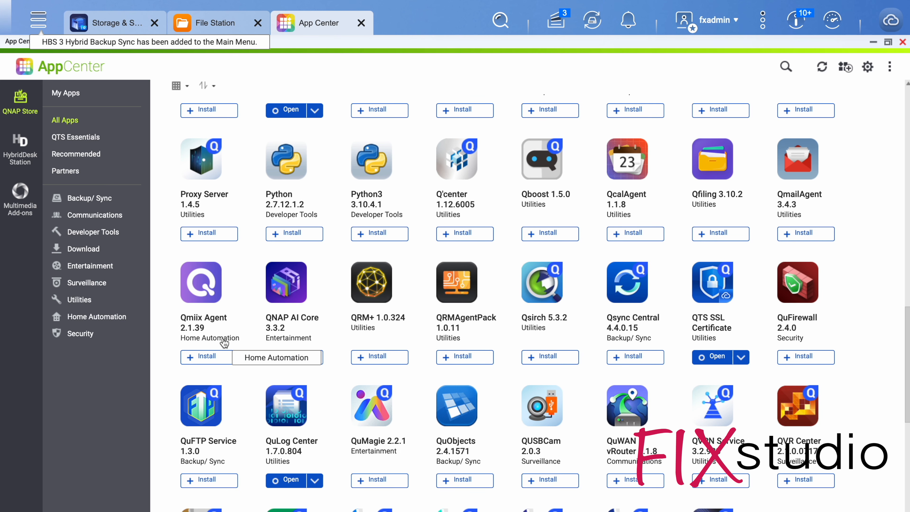
scroll(281, 343, down, 8)
scroll(443, 264, up, 3)
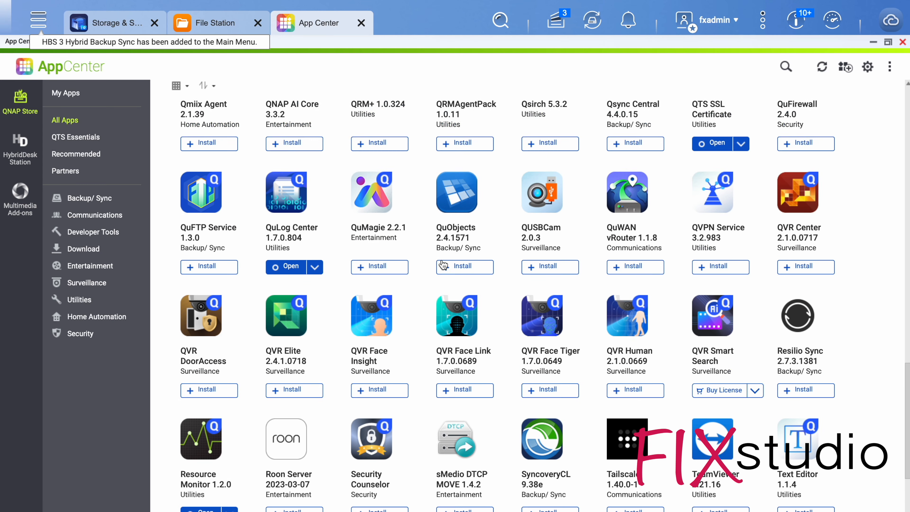
scroll(443, 265, up, 1)
click(713, 295)
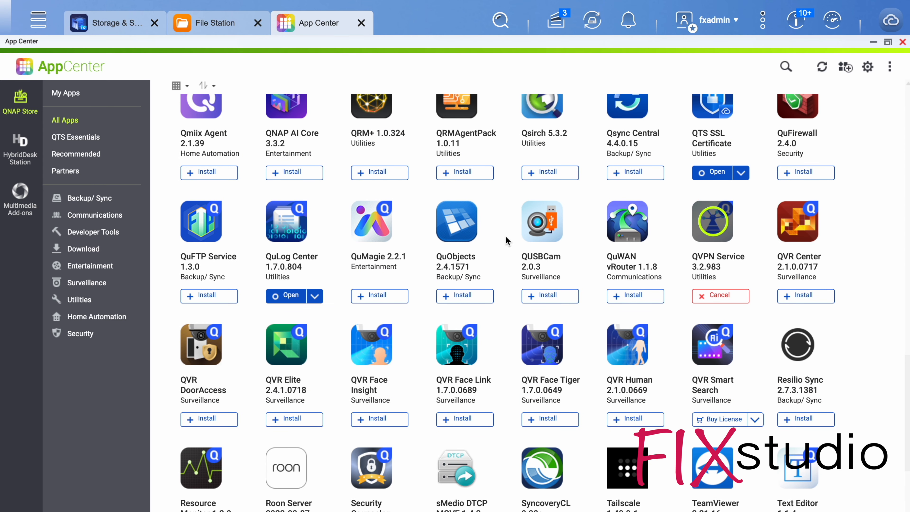
Install TeamViewer, agreeing to the third-party application terms and choosing not to show that message again.
scroll(403, 281, down, 3)
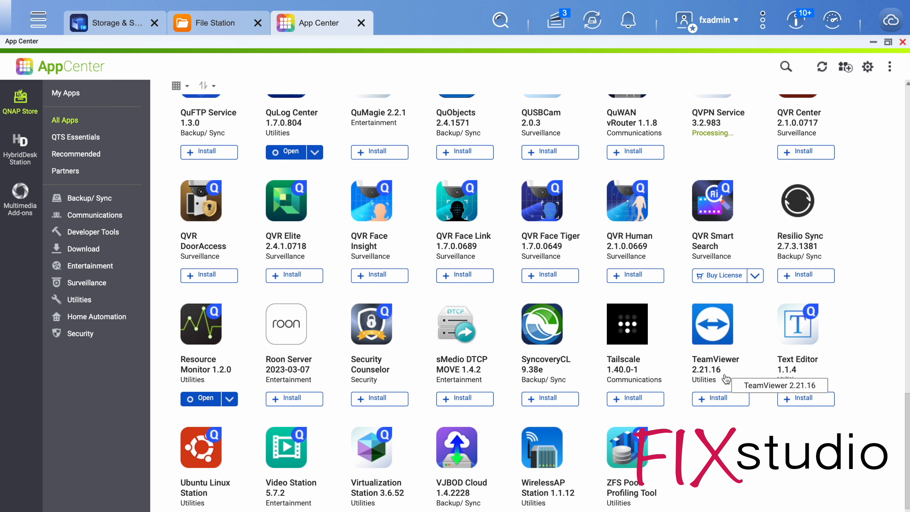
click(719, 398)
click(429, 367)
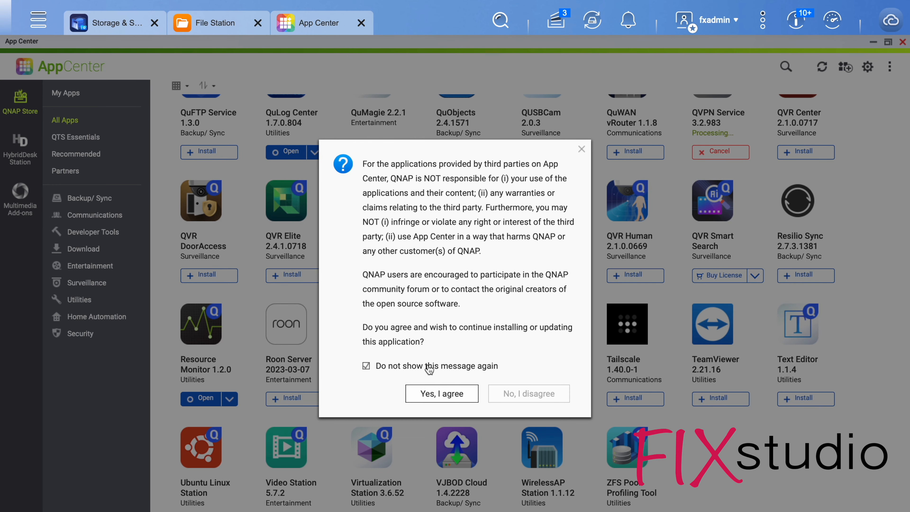
click(442, 393)
Install the Security Counselor and Virtualization Station apps from the list of all apps.
scroll(464, 298, down, 1)
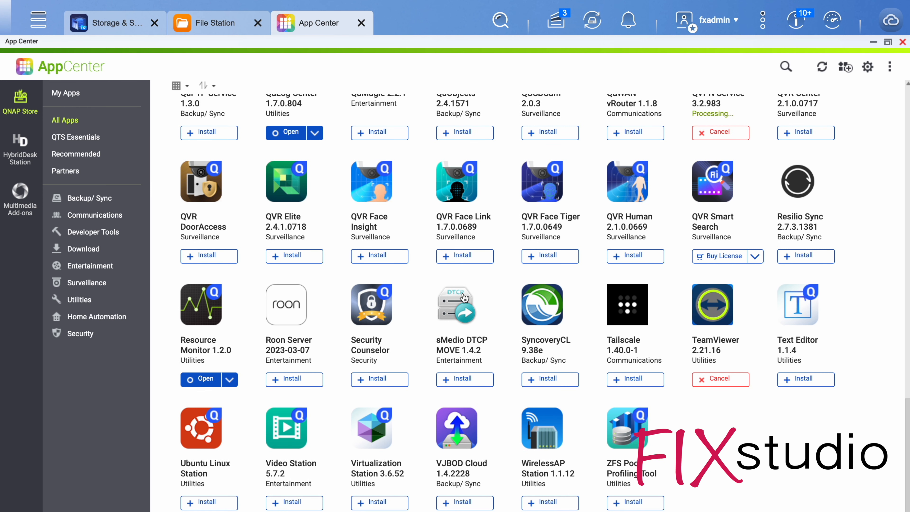
scroll(373, 505, up, 3)
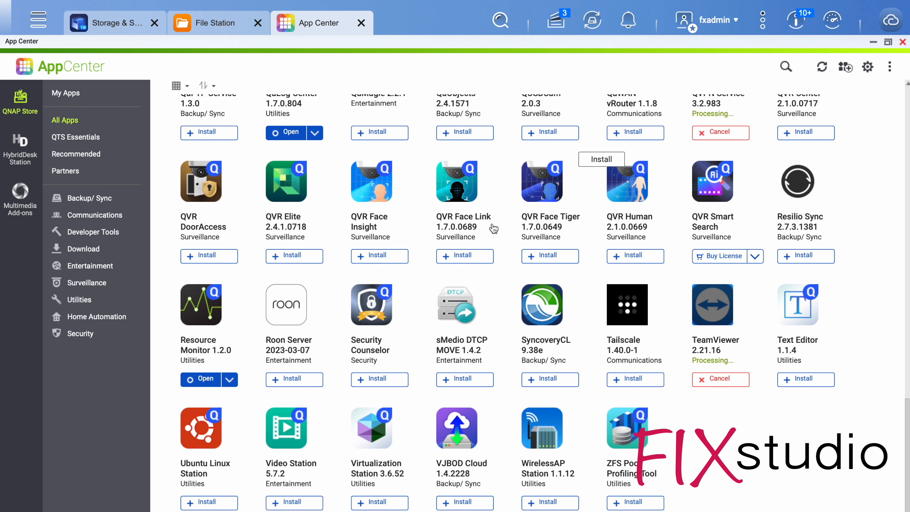
scroll(376, 509, up, 3)
scroll(429, 394, down, 3)
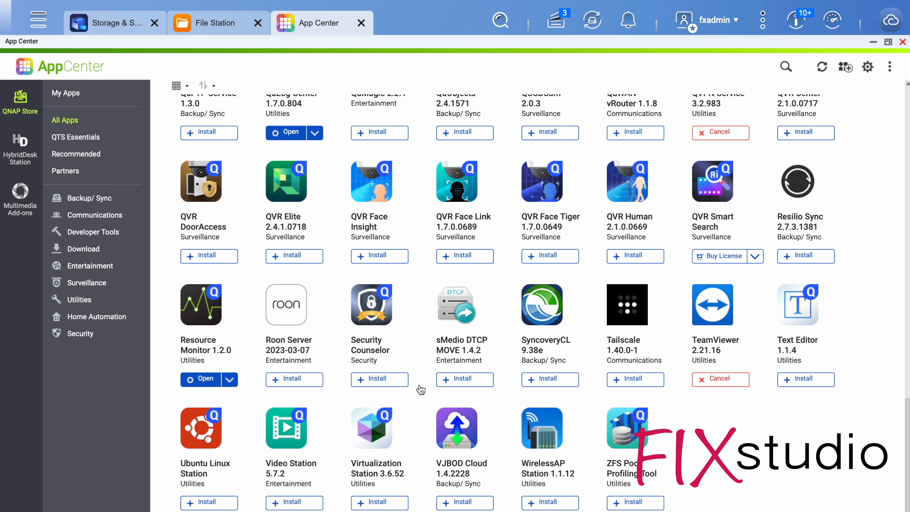
click(379, 379)
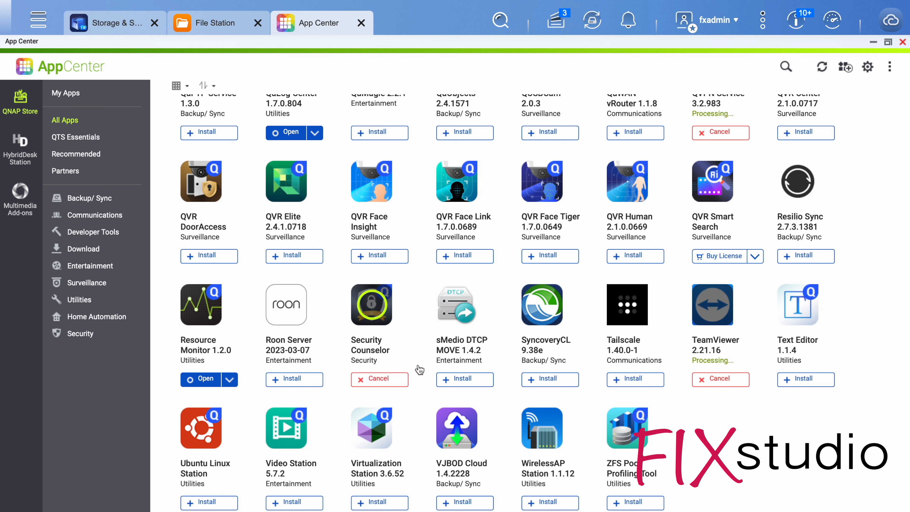
click(381, 504)
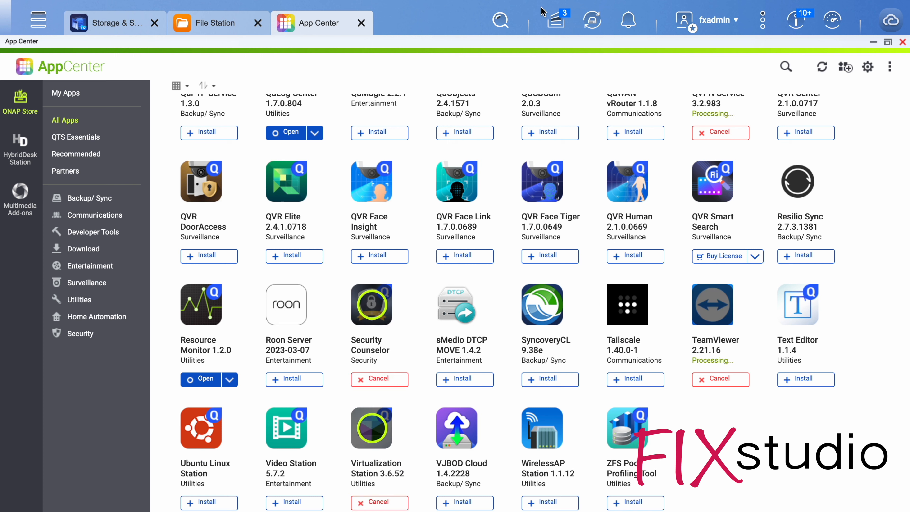
Check the progress of the app installations in the background tasks and close File Station's background task window.
scroll(610, 214, up, 3)
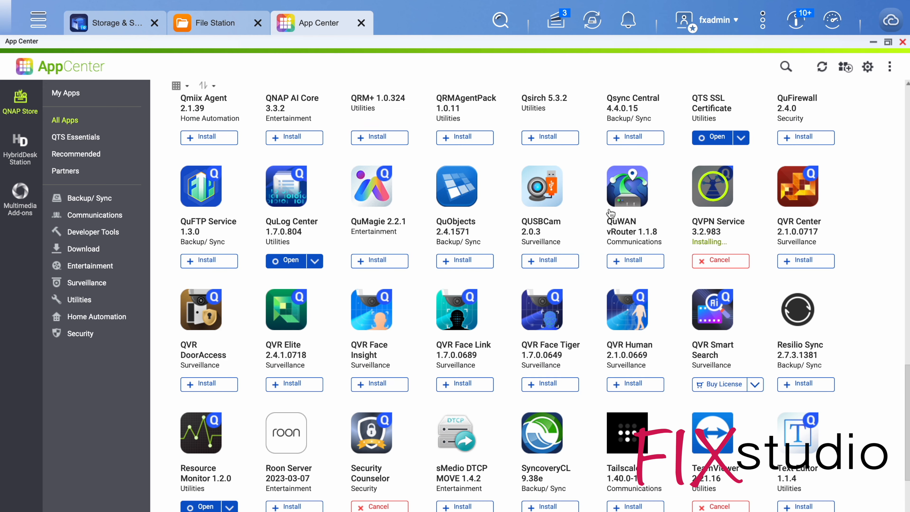
scroll(625, 193, up, 15)
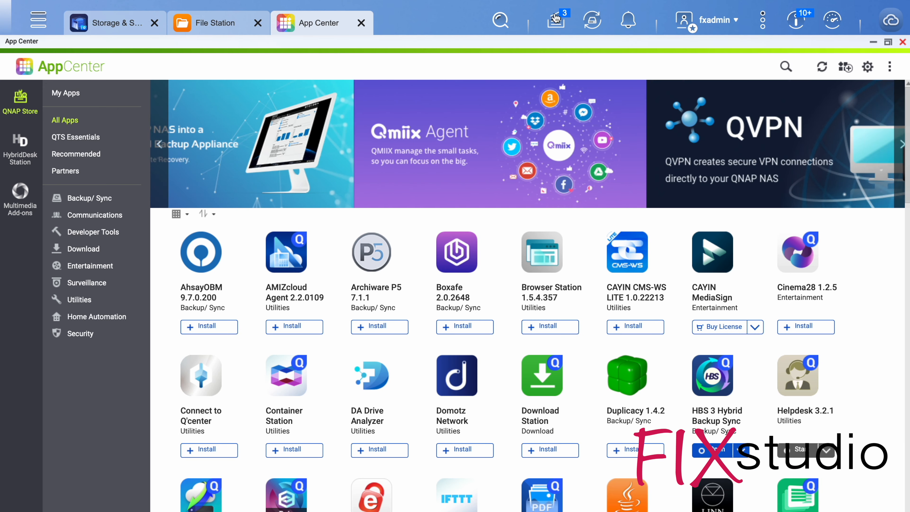
click(558, 24)
click(559, 23)
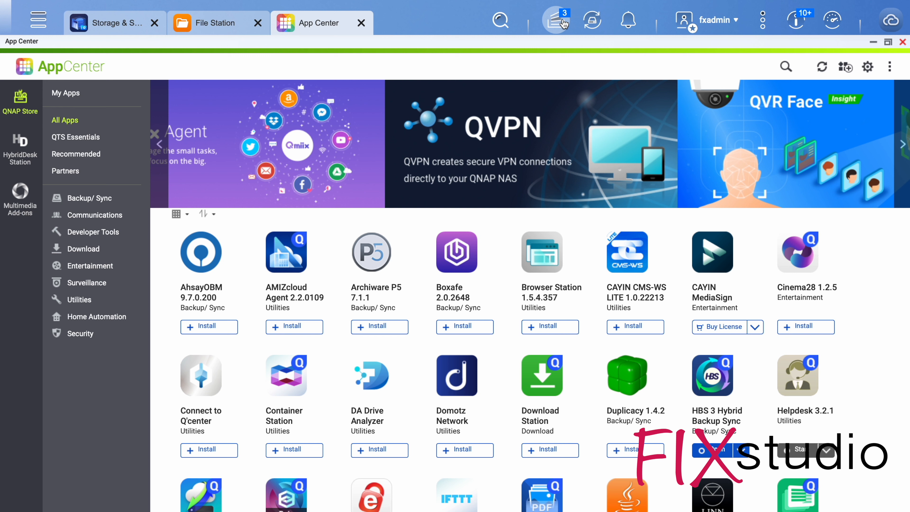
click(560, 23)
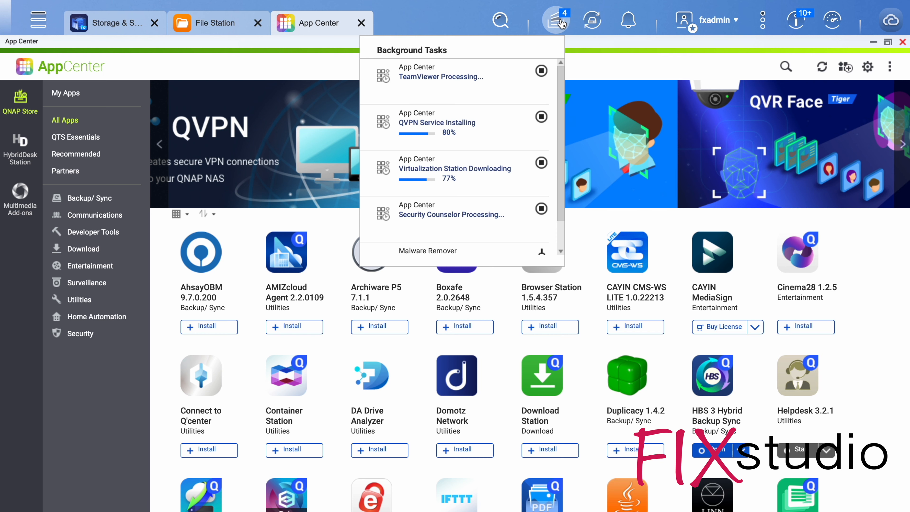
click(872, 280)
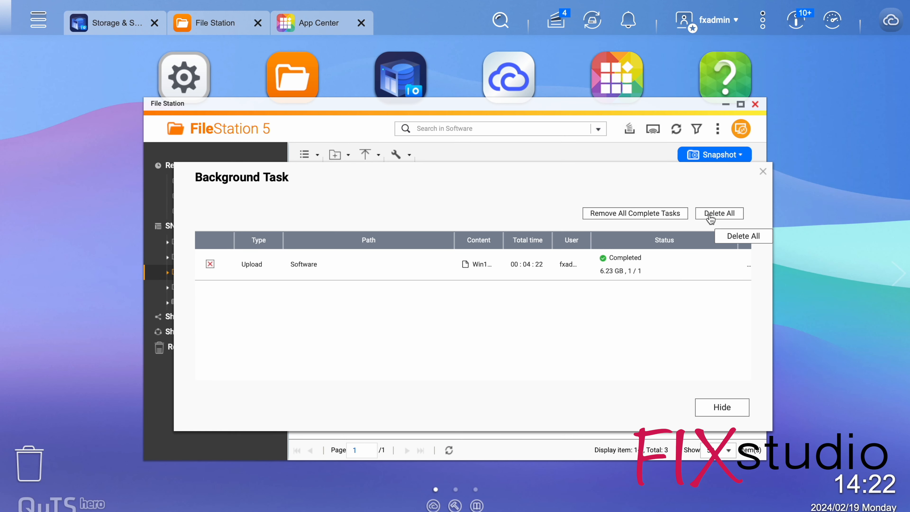
click(762, 173)
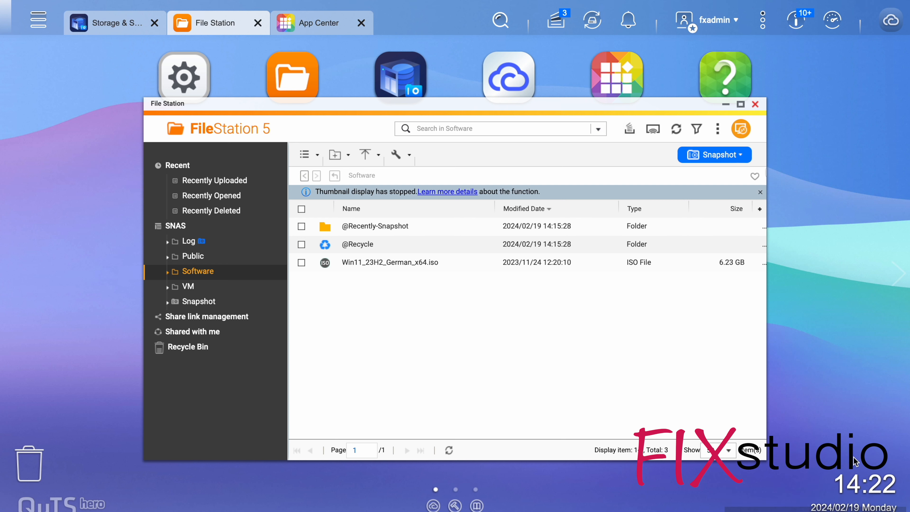
click(559, 21)
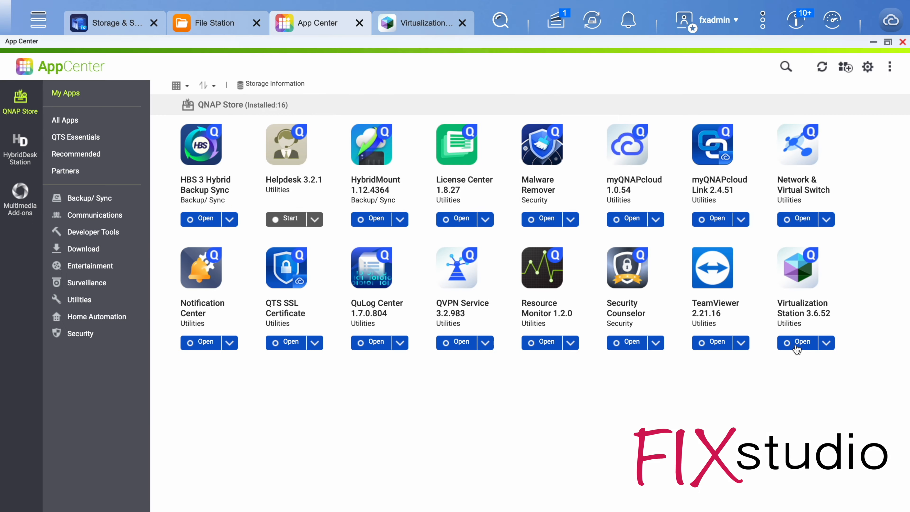
Open Virtualization Station, finish its initial setup to create the virtual switch, and dismiss the DNS server notice so it does not ask again.
click(796, 344)
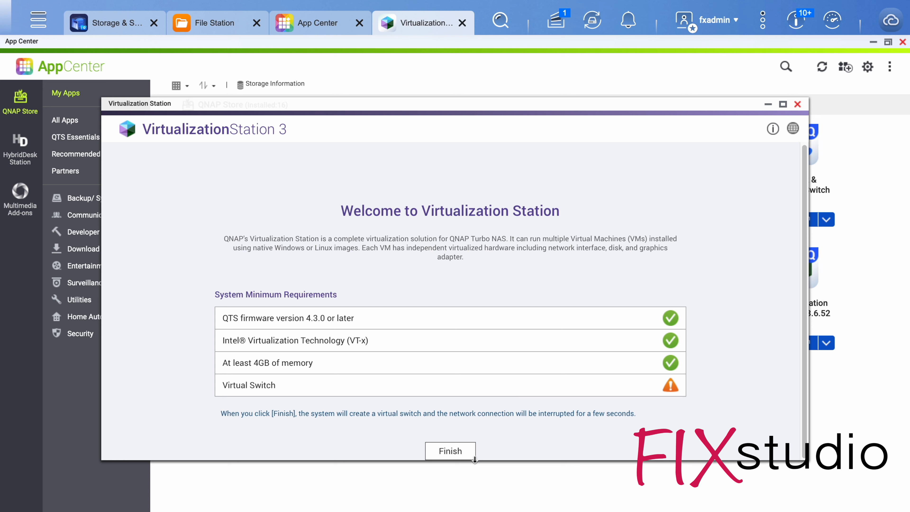
click(474, 458)
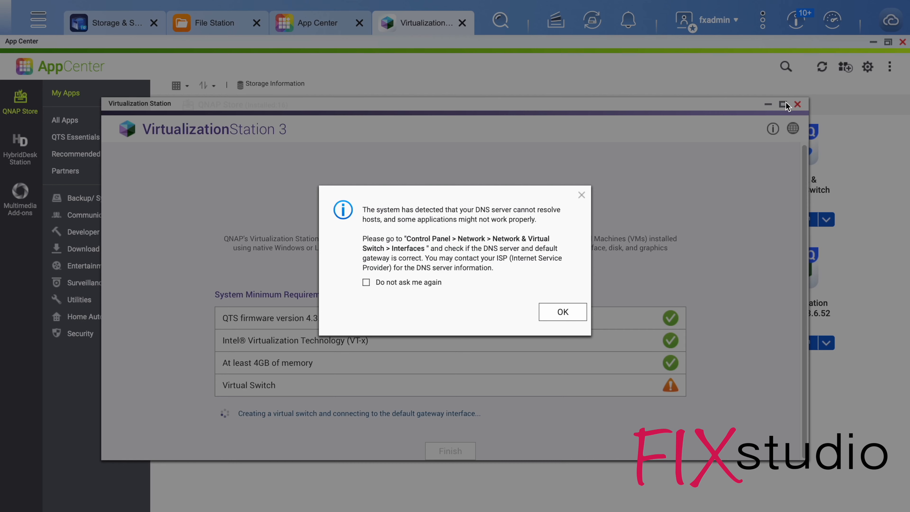
click(397, 281)
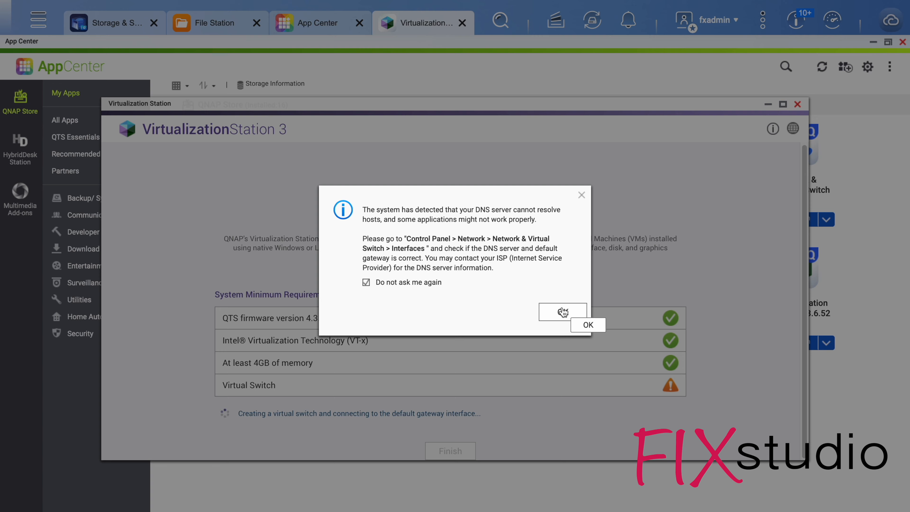
click(561, 311)
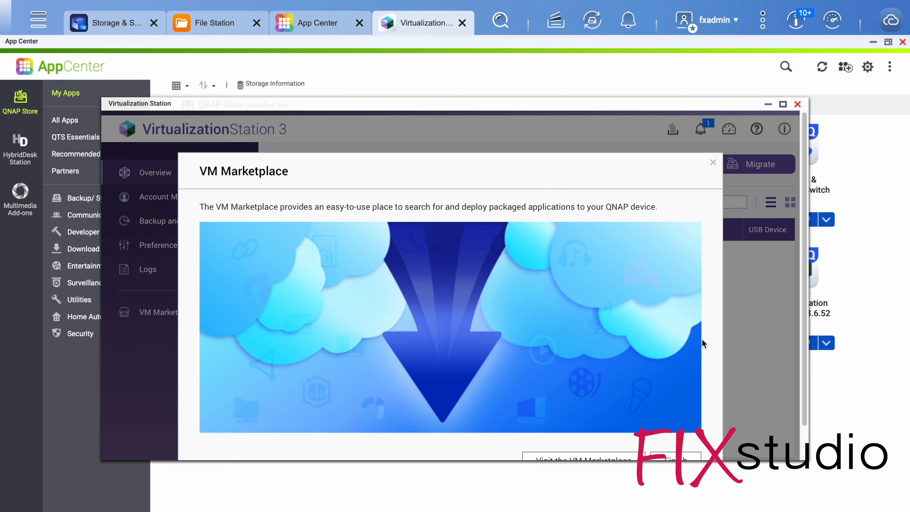
Finish the VM Marketplace introduction, answer No to the news display note, and maximize the Virtualization Station window.
click(669, 426)
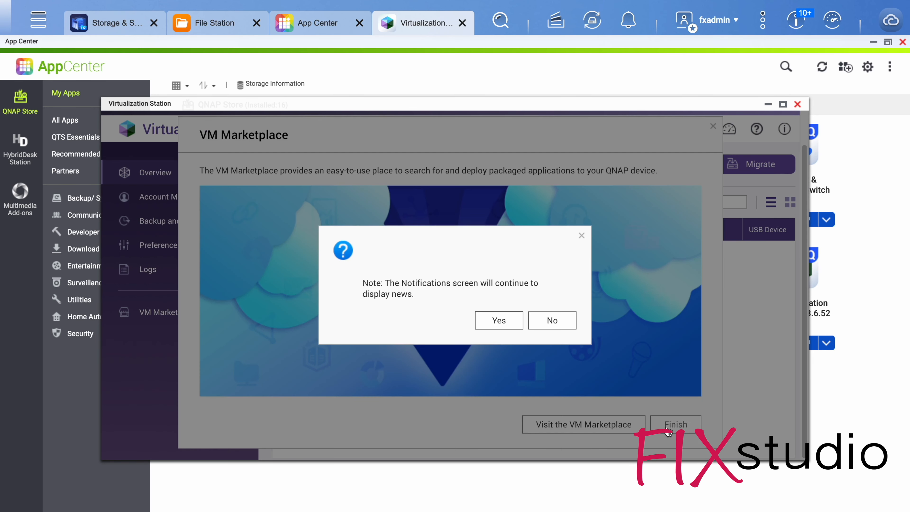
click(559, 322)
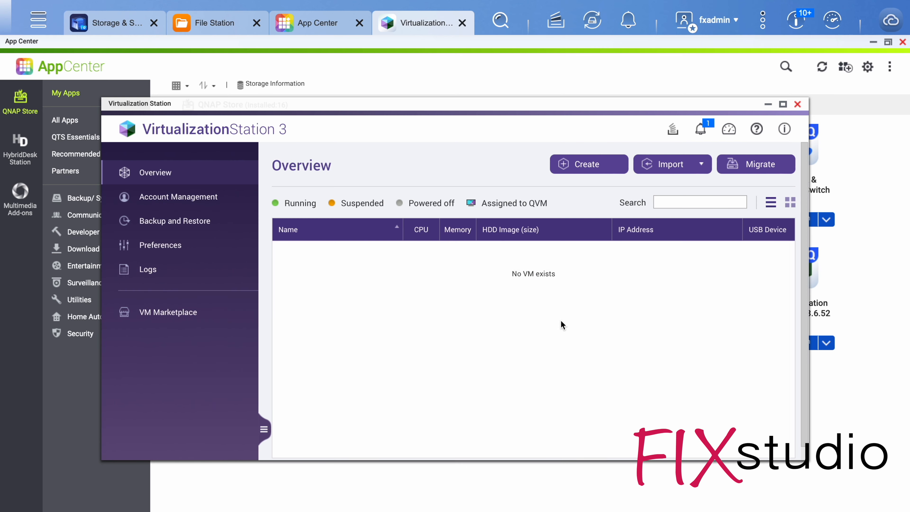
click(783, 104)
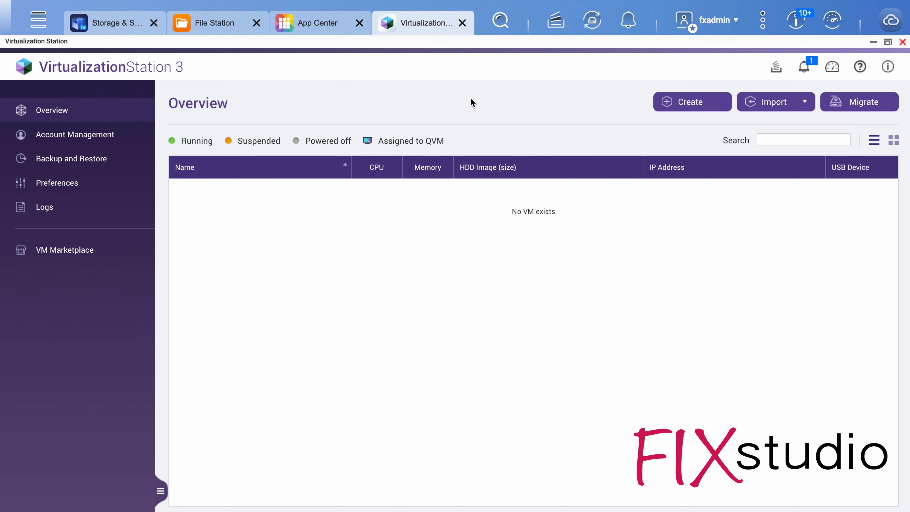
Start creating a virtual machine named Win11 and give it 4 CPU cores.
click(700, 103)
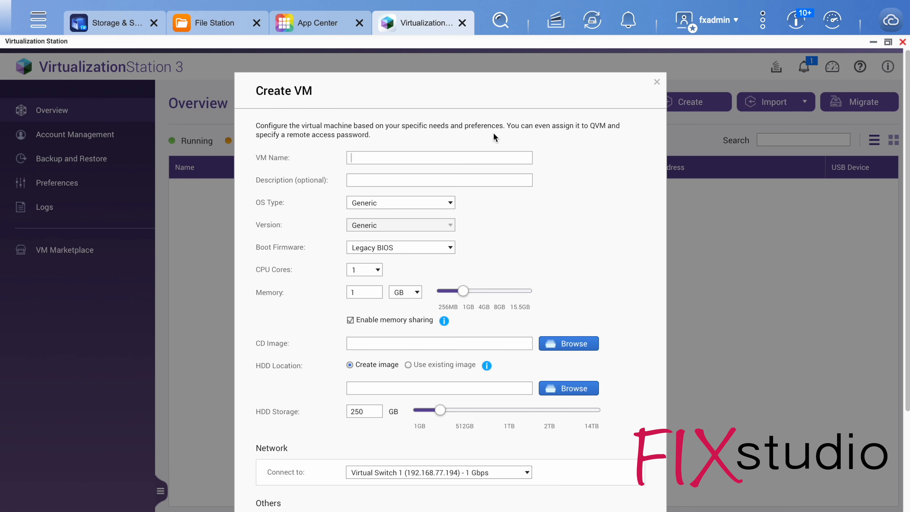
text(Win10)
key(BackSpace)
text(1)
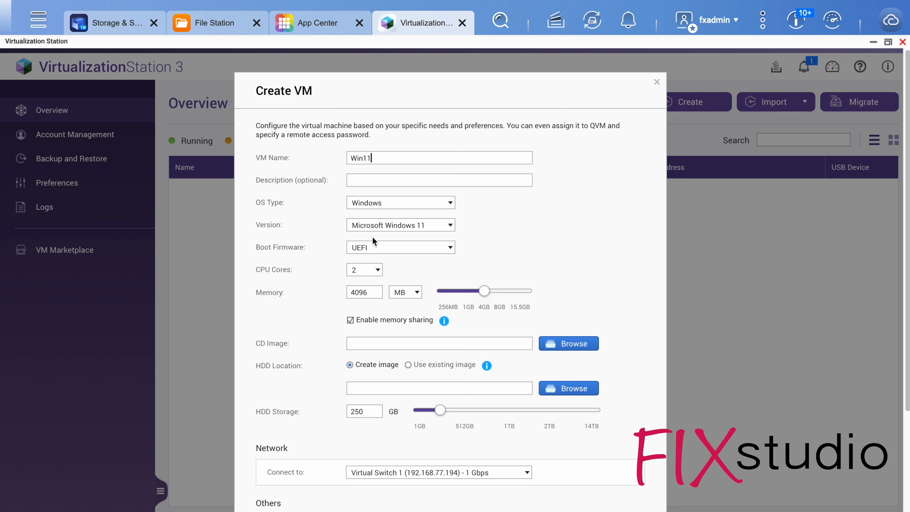
click(371, 265)
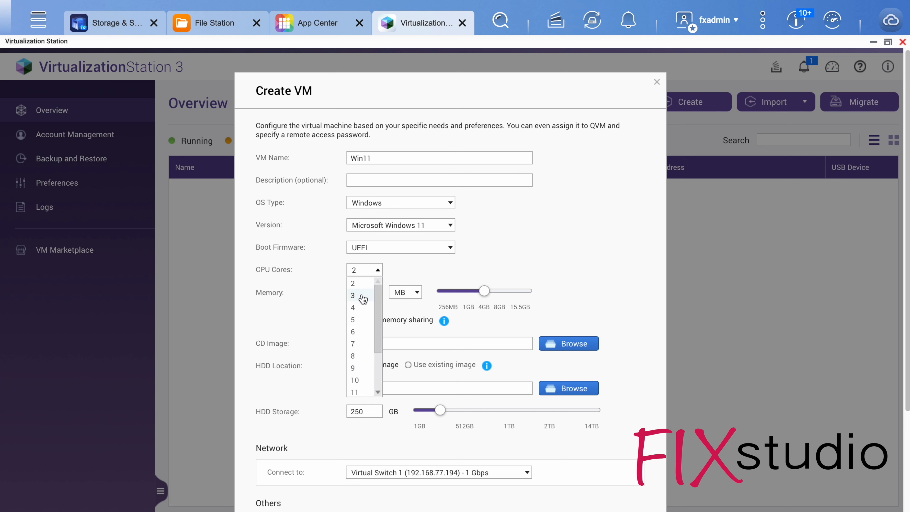
click(361, 308)
Set the virtual machine's memory to 8 GB.
drag(376, 295, 308, 293)
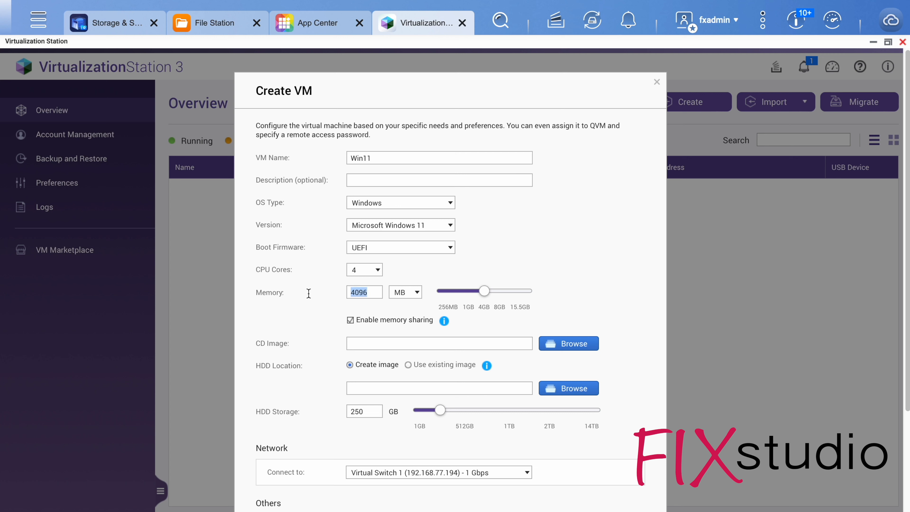
click(416, 292)
click(400, 315)
key(BackSpace)
drag(444, 294, 467, 291)
click(416, 292)
click(403, 316)
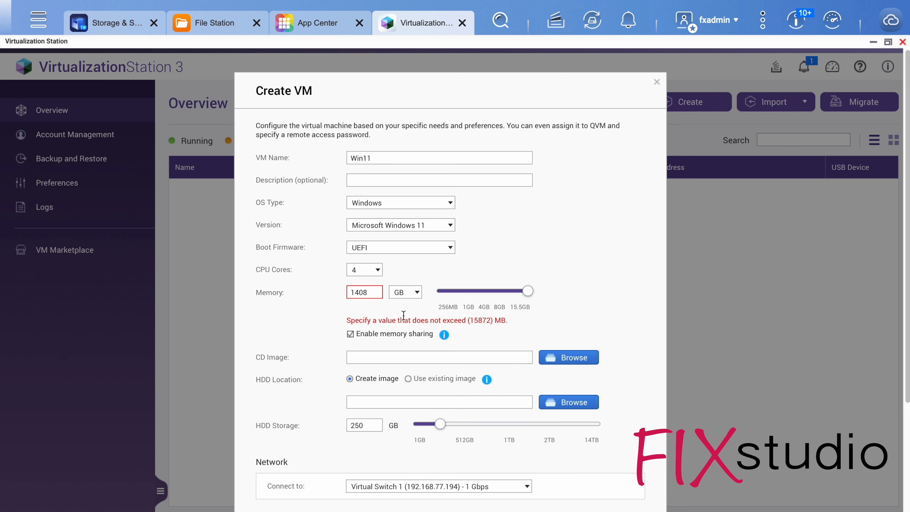
drag(370, 292, 280, 287)
text(8)
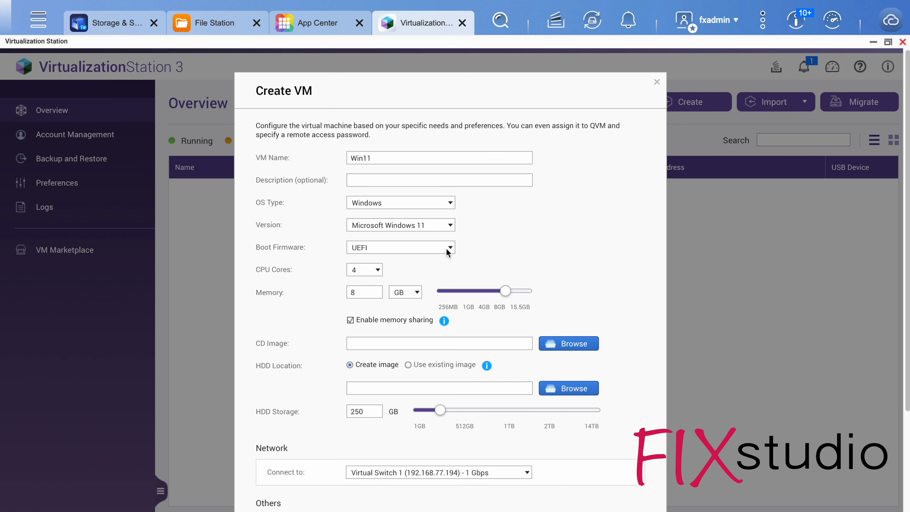
Choose Win11_23H2_German_x64.iso from the Software folder as the virtual machine's CD image.
scroll(495, 247, down, 2)
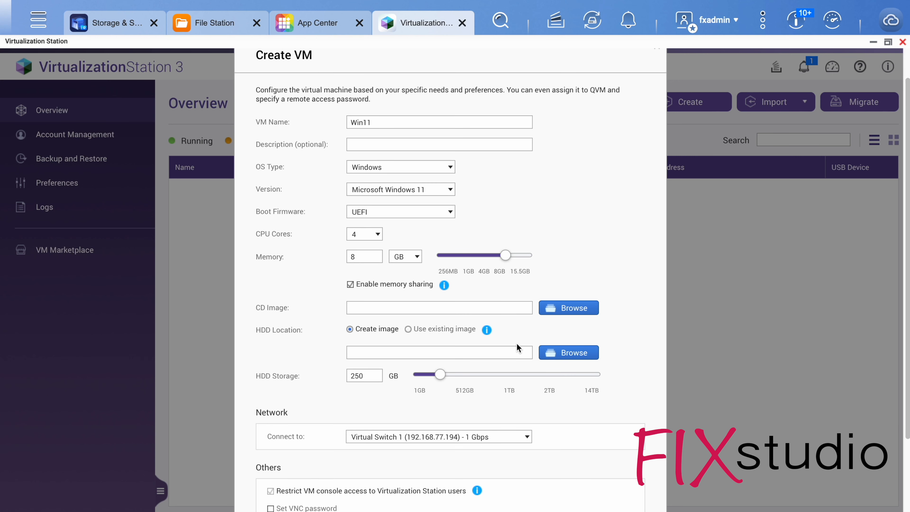
click(555, 317)
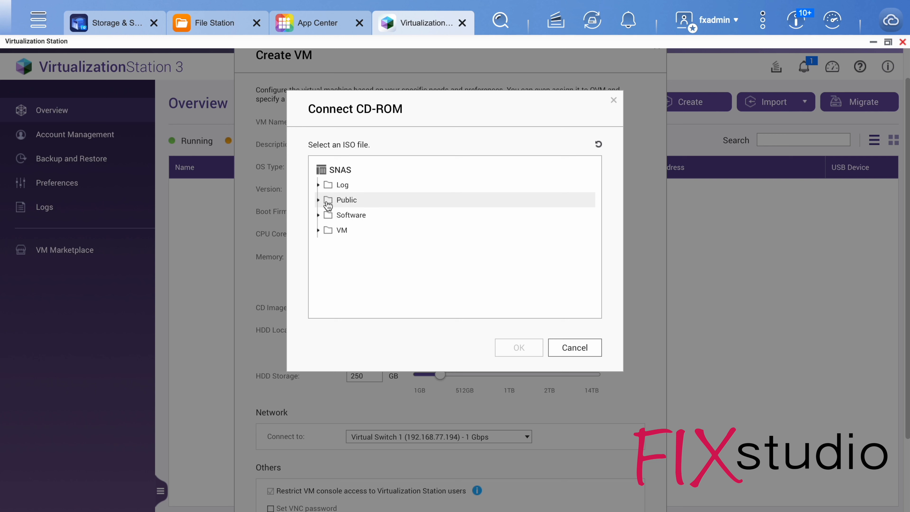
click(321, 217)
click(423, 243)
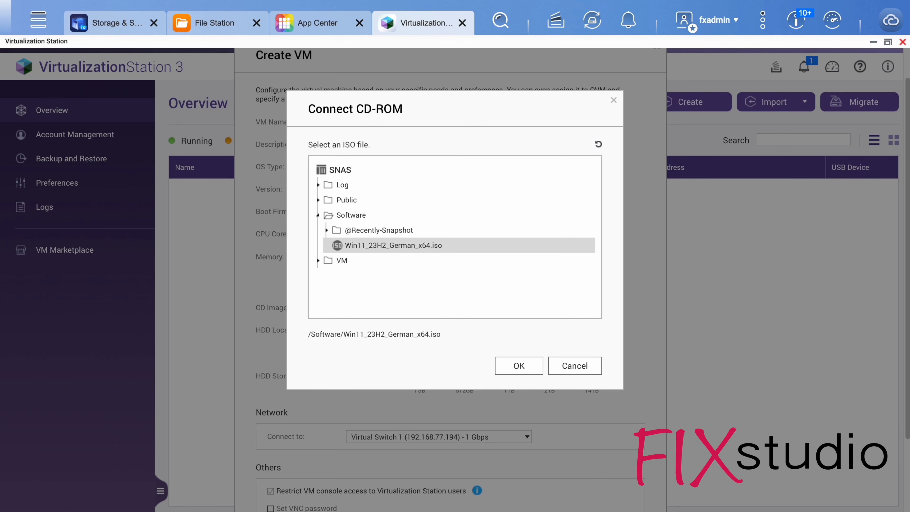
click(510, 348)
Place the new hard disk image in the VM folder and set its storage size to 200 GB.
scroll(559, 255, down, 1)
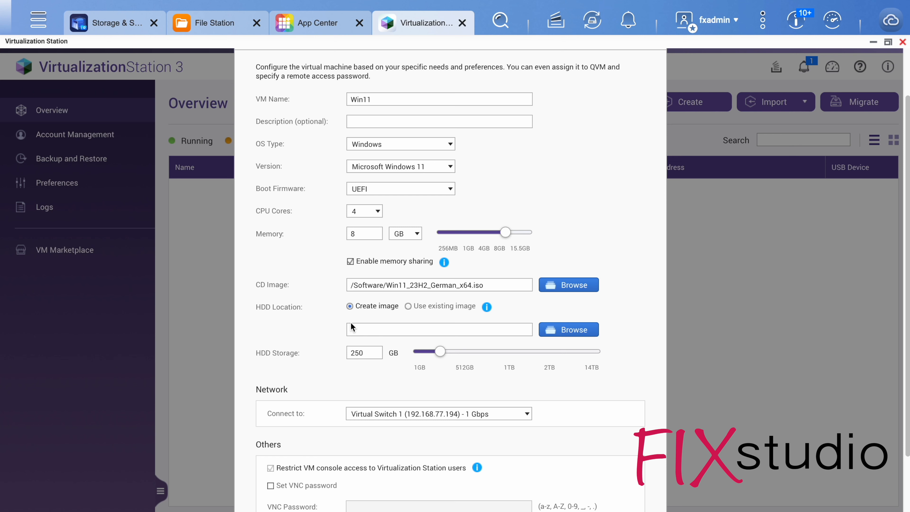
click(570, 329)
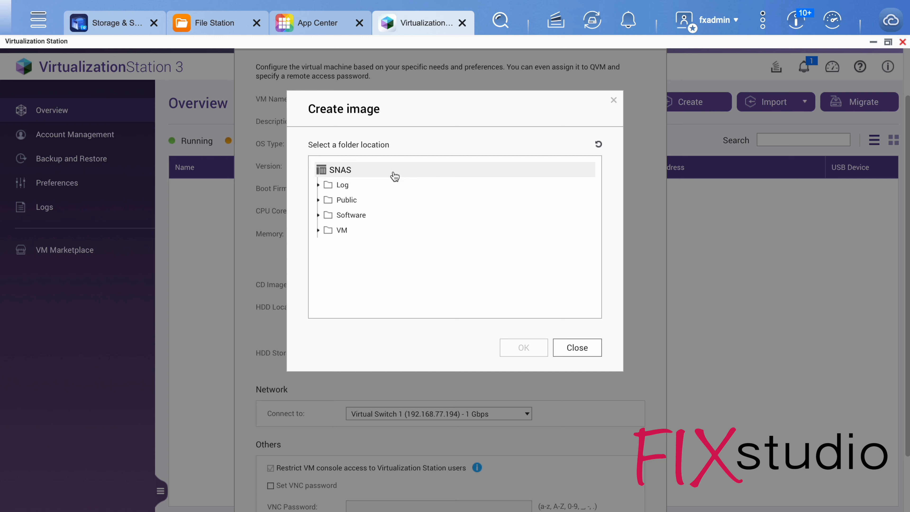
click(341, 231)
click(522, 364)
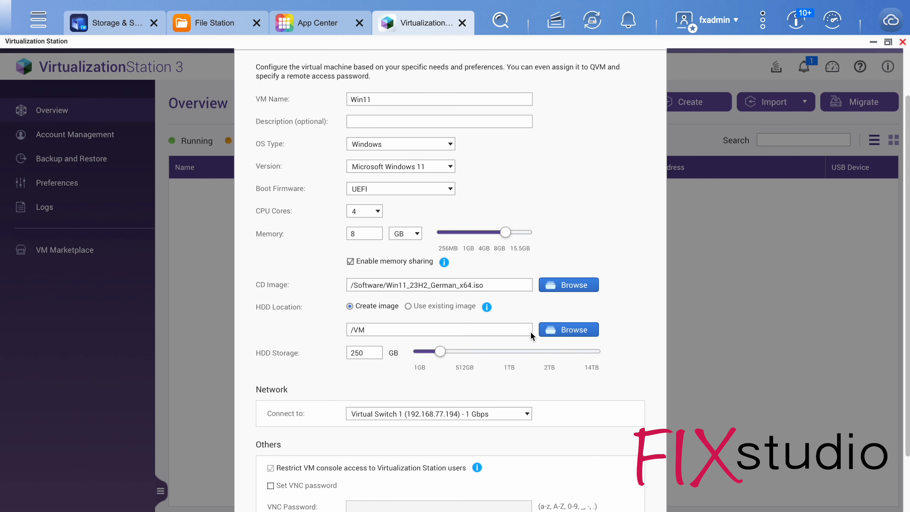
drag(377, 353, 300, 350)
text(150)
drag(370, 353, 319, 351)
text(200)
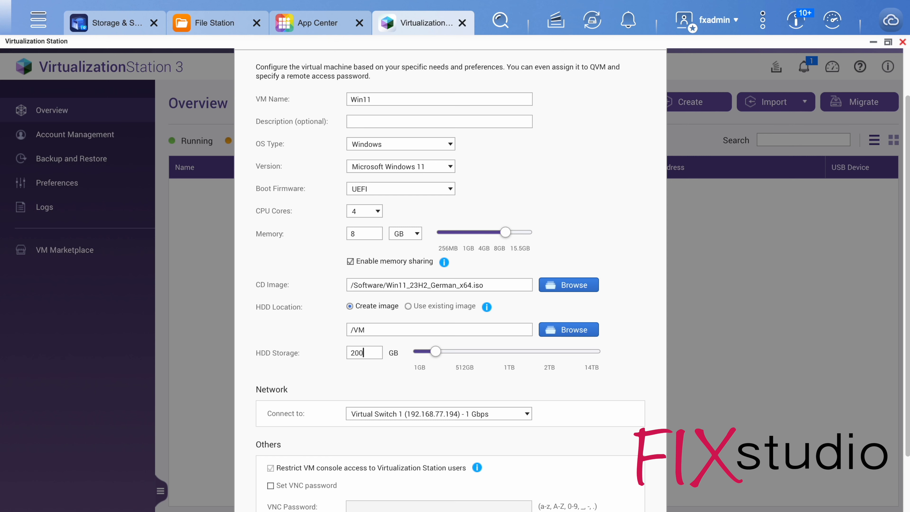
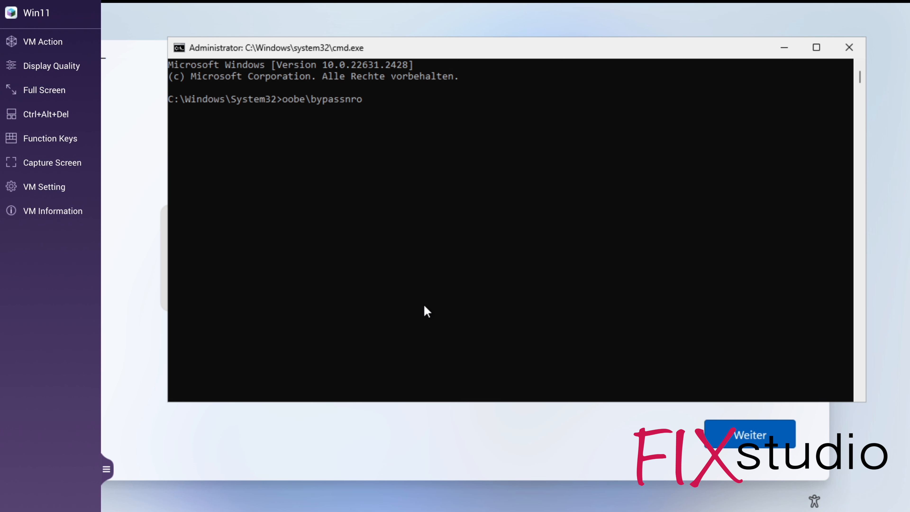
Run oobe\bypassnro in the Windows setup command prompt and continue through the first setup pages after the restart.
key(Return)
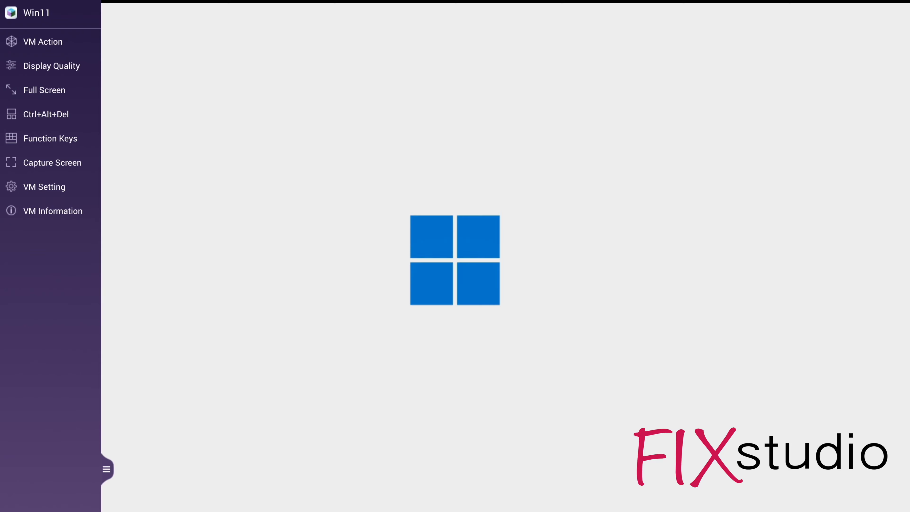
click(776, 432)
click(776, 432)
click(775, 432)
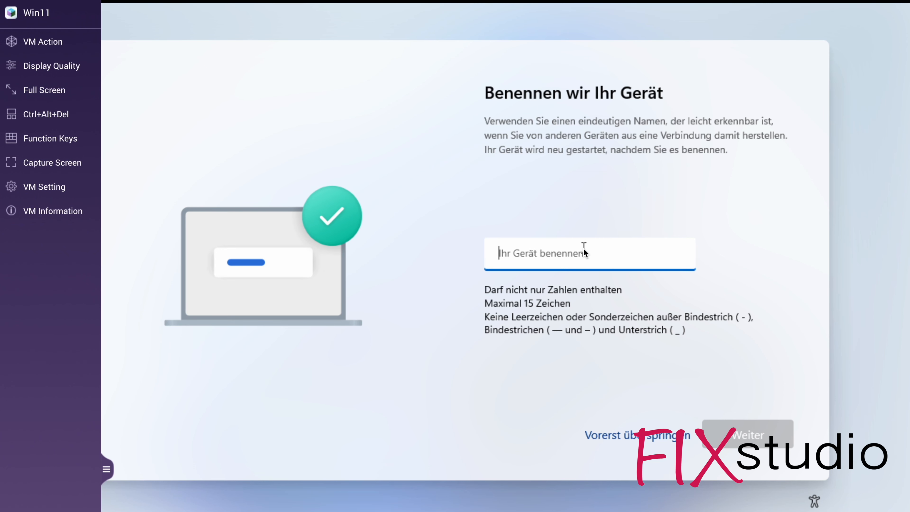
Name the Windows device admin and continue the setup.
text(admin)
key(Return)
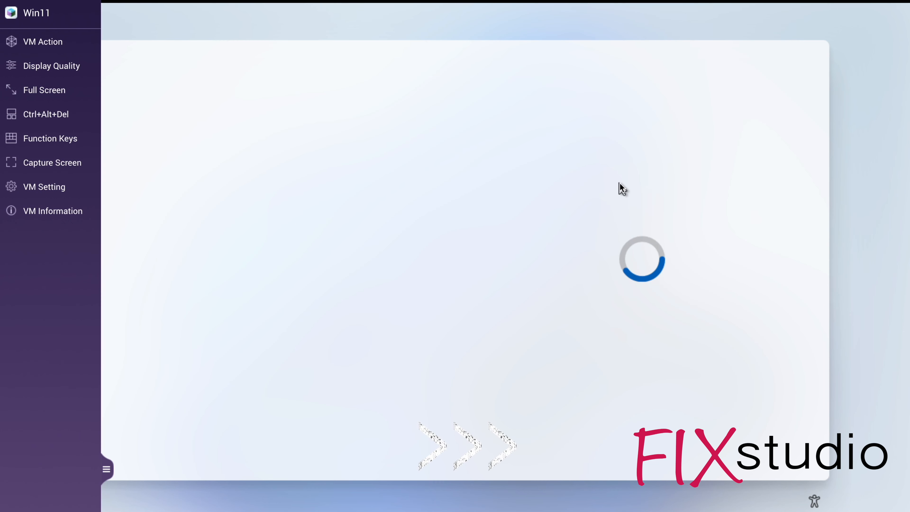
Try to set up the device for personal use, review the Microsoft account sign-in page and go back to the setup type choice.
click(619, 186)
click(749, 434)
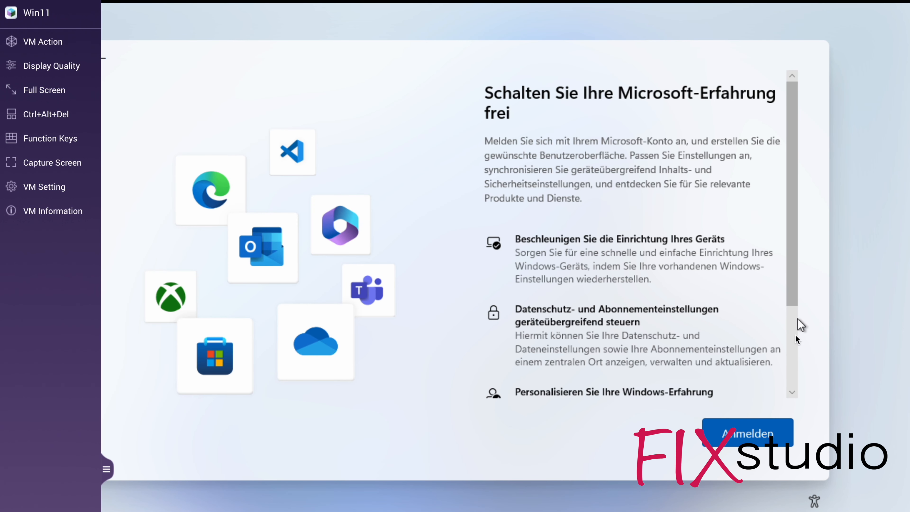
scroll(796, 340, down, 3)
scroll(797, 321, up, 1)
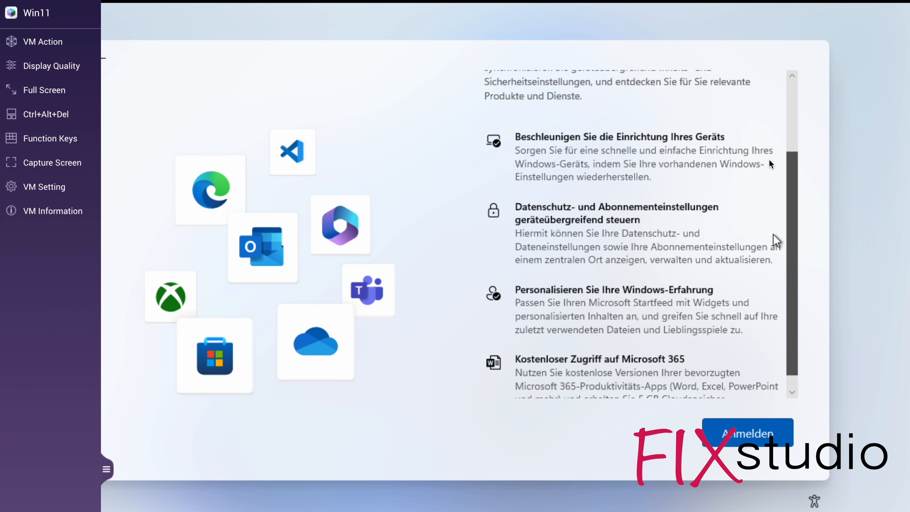
scroll(770, 164, up, 3)
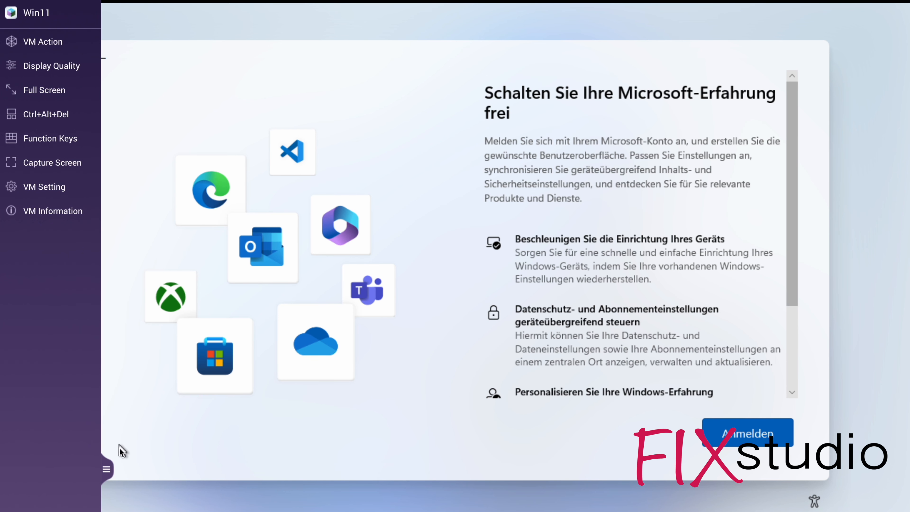
click(106, 467)
click(98, 57)
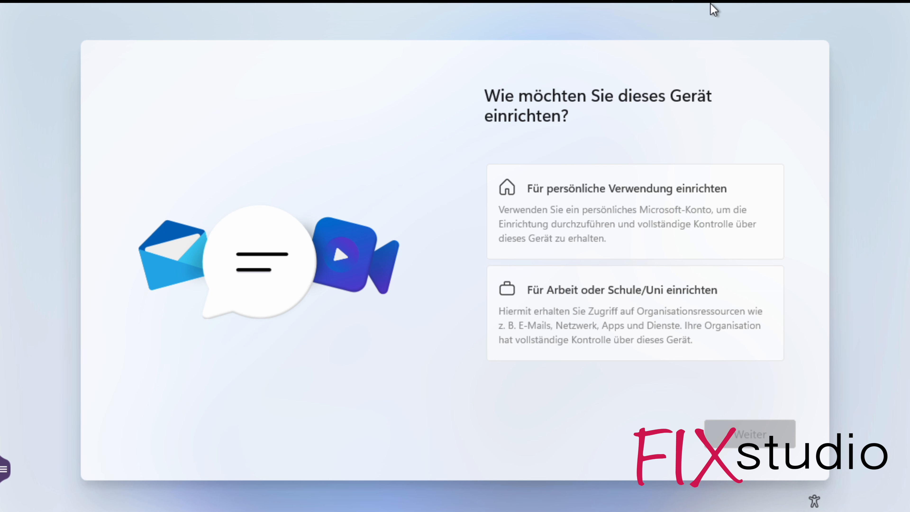
Switch back to Virtualization Station and force the Win11 virtual machine to shut down.
mouse_move(713, 9)
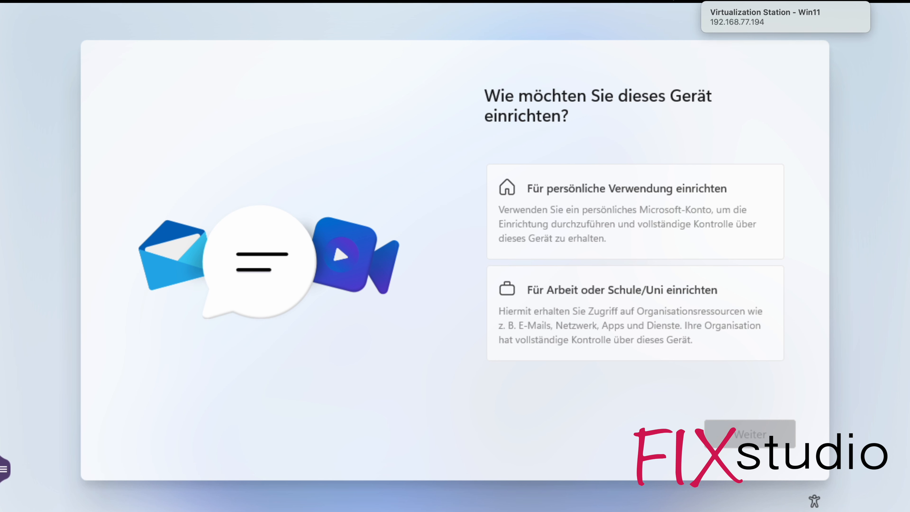
click(537, 0)
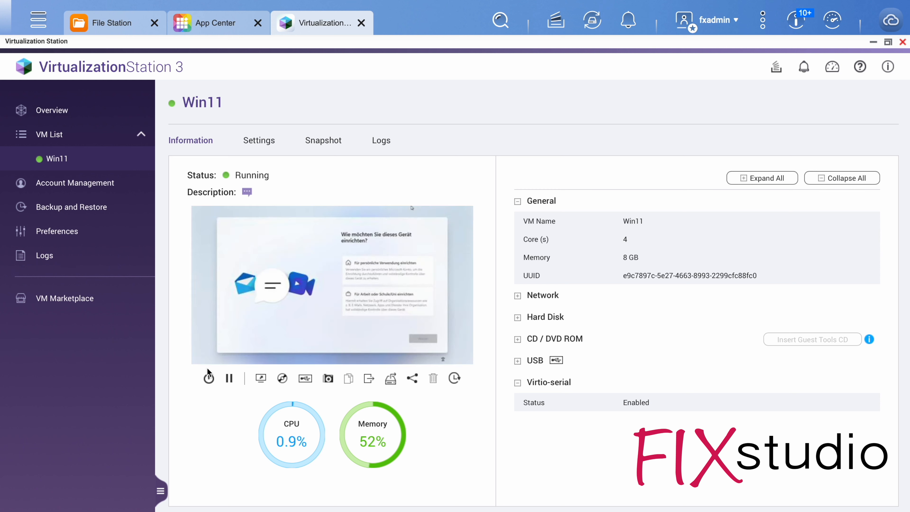
click(208, 378)
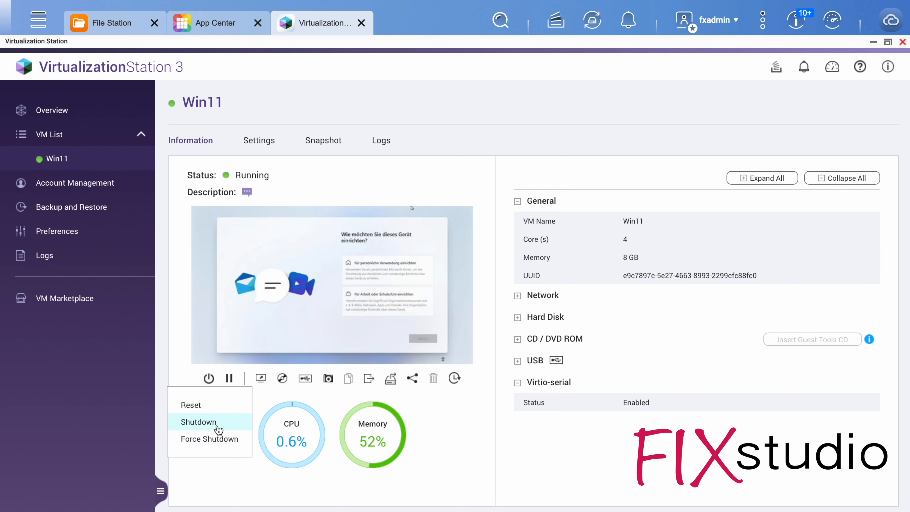
click(209, 438)
click(493, 314)
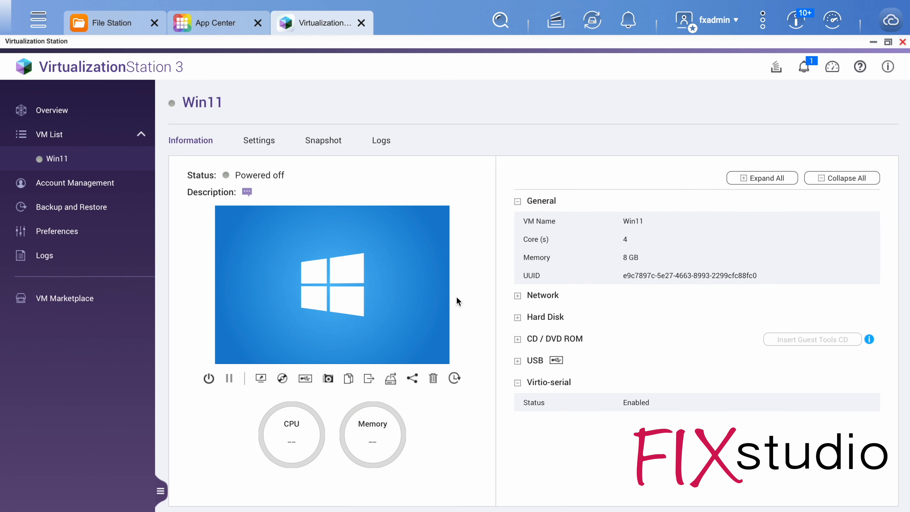
Remove network Adapter 1 from the Win11 virtual machine and return to the machine's information page.
click(252, 143)
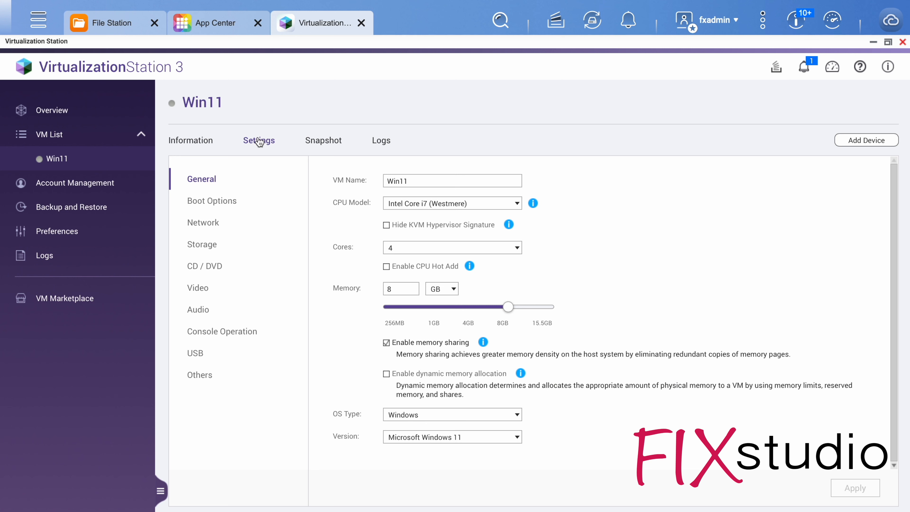
click(201, 225)
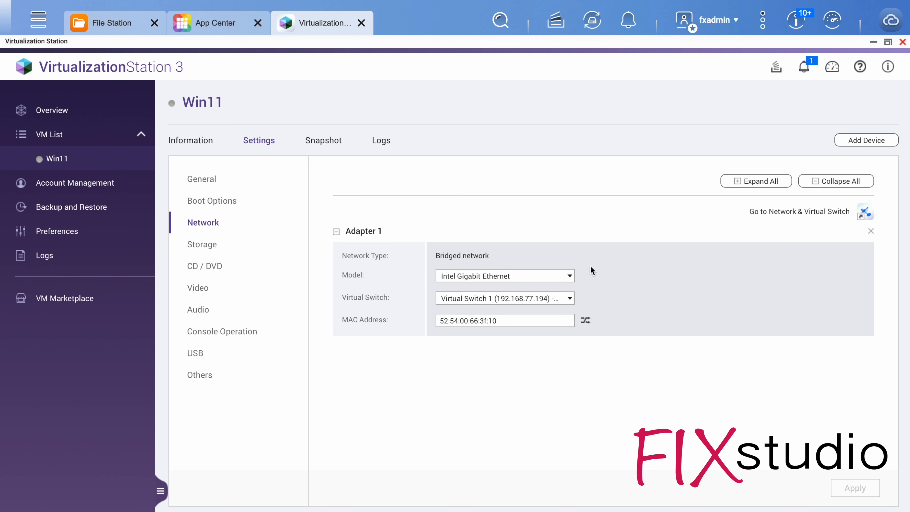
click(513, 298)
click(517, 298)
click(523, 275)
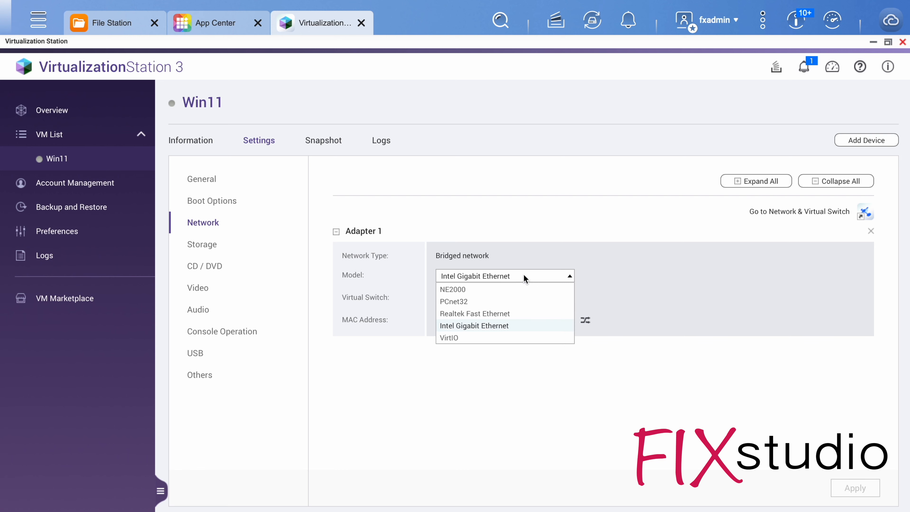
click(523, 274)
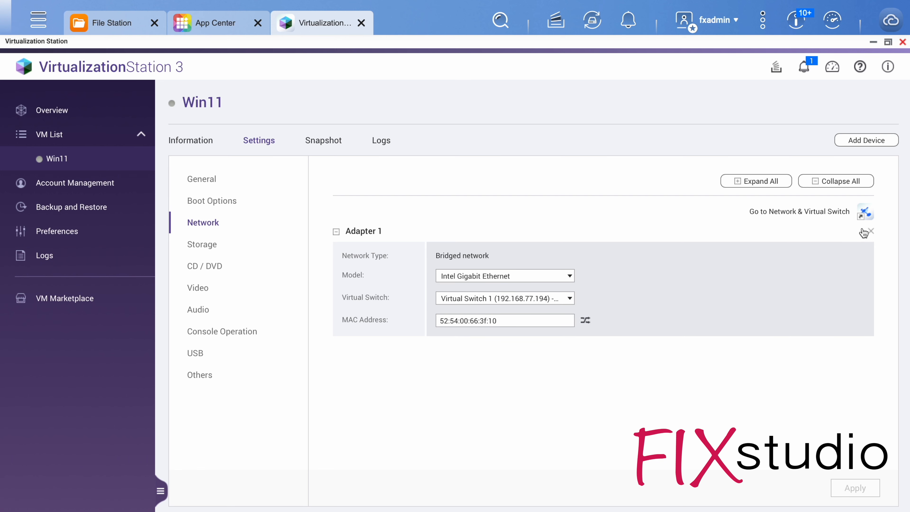
click(871, 233)
click(475, 311)
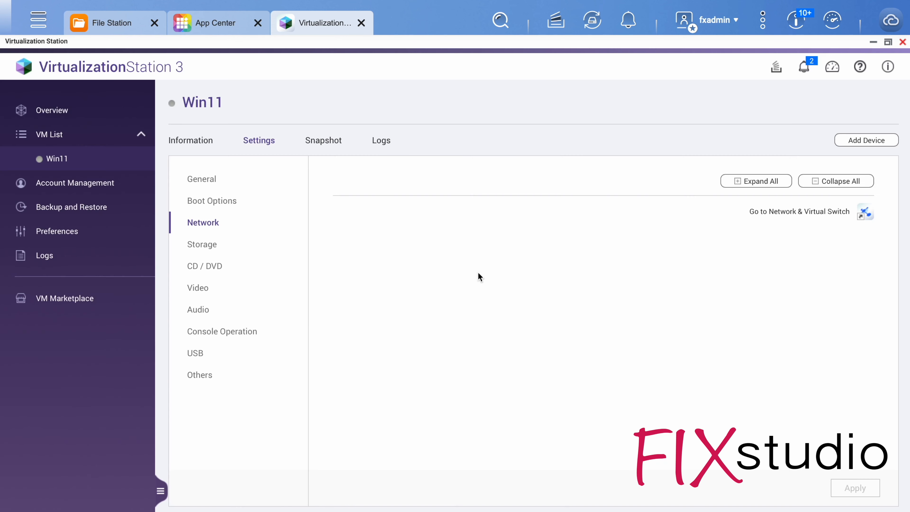
click(200, 179)
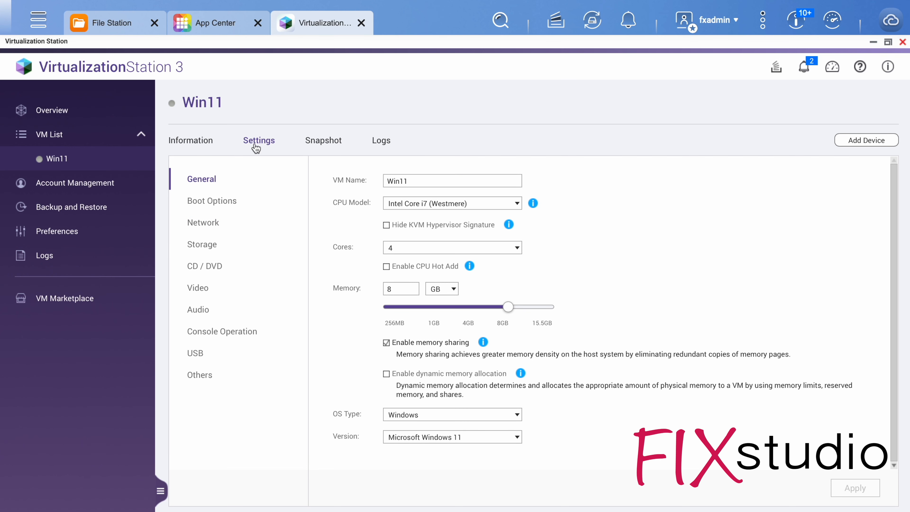
click(205, 145)
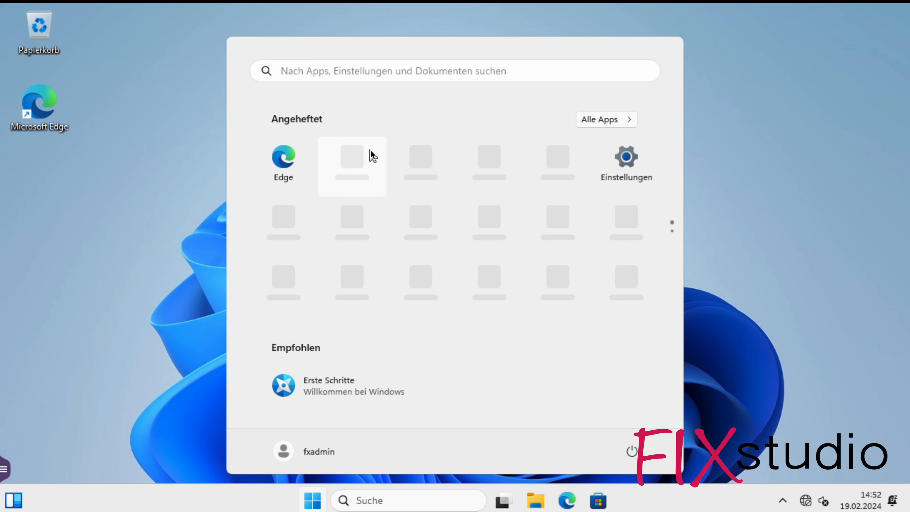
Shut down Windows inside the Win11 virtual machine.
click(722, 244)
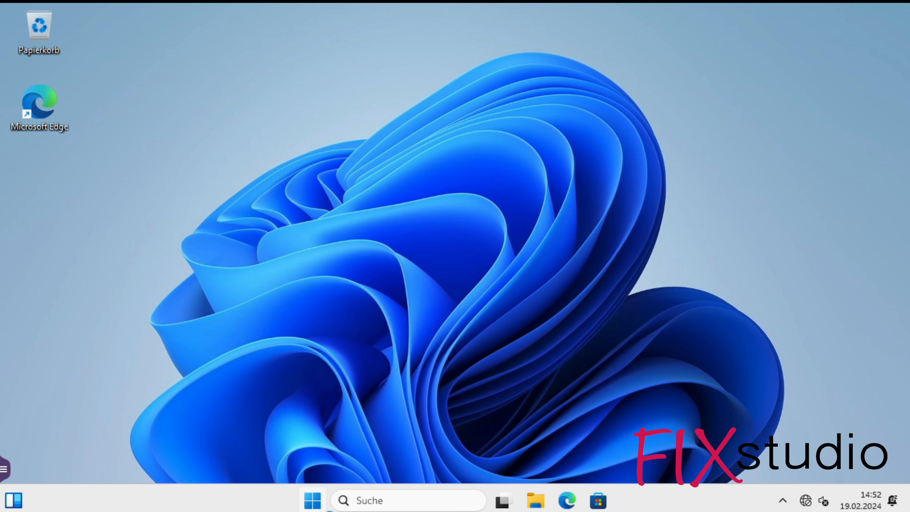
click(316, 506)
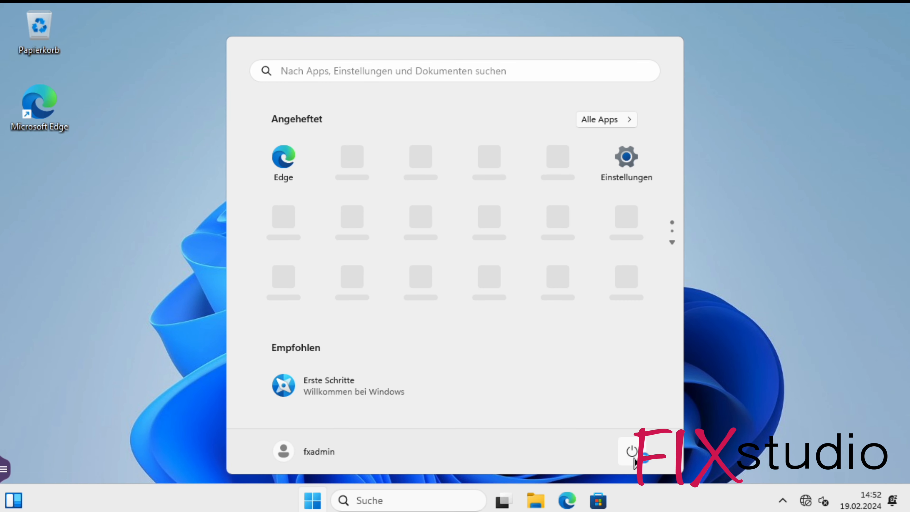
click(632, 452)
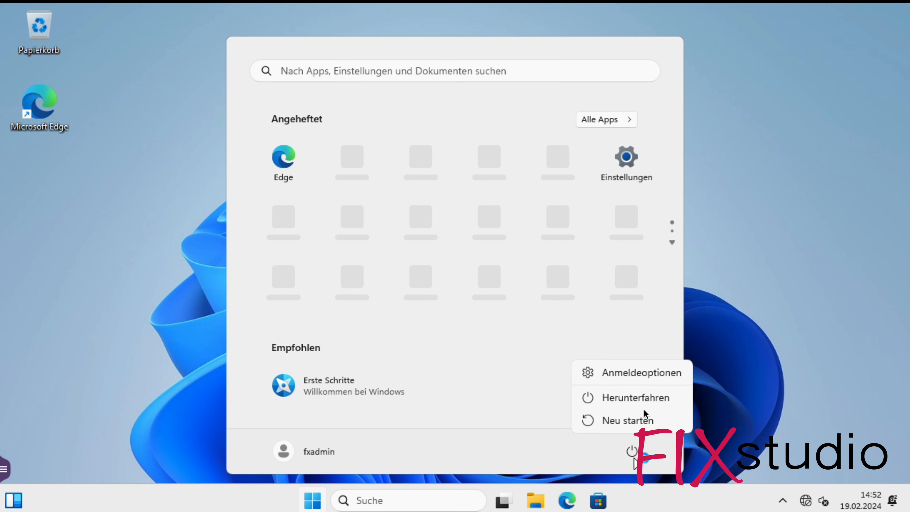
click(644, 397)
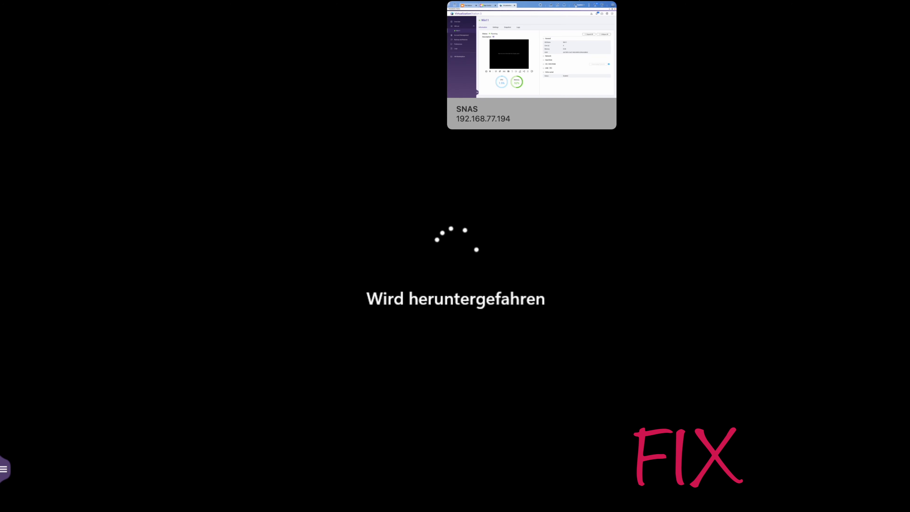
Add a bridged Intel Gigabit Ethernet network adapter on Virtual Switch 1 to the Win11 virtual machine in Virtualization Station.
click(578, 0)
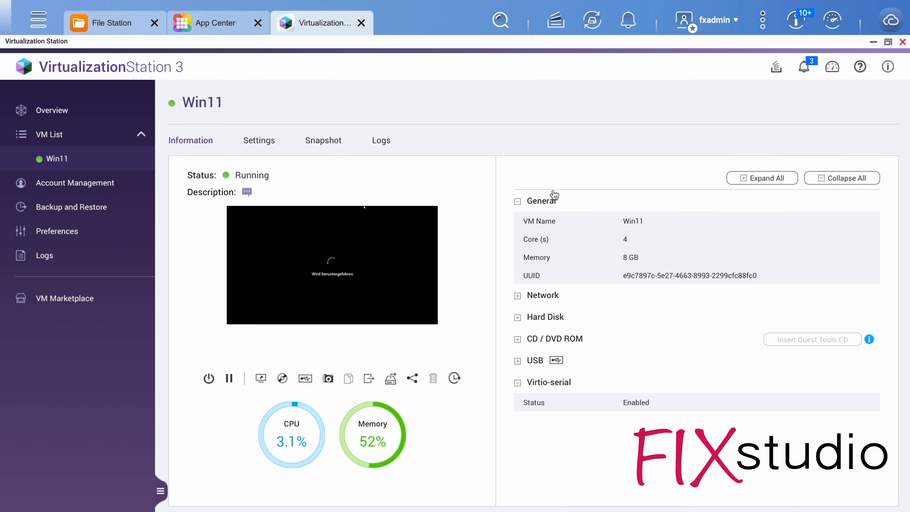
click(268, 140)
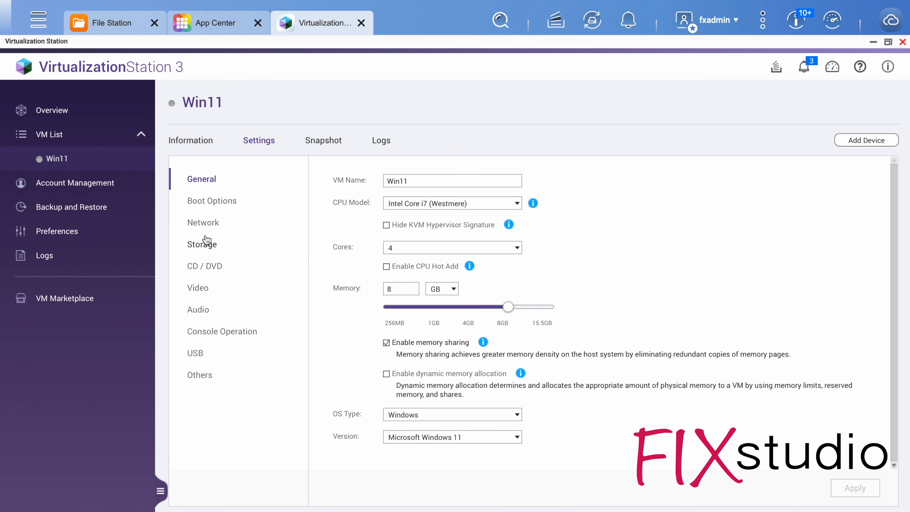
click(204, 224)
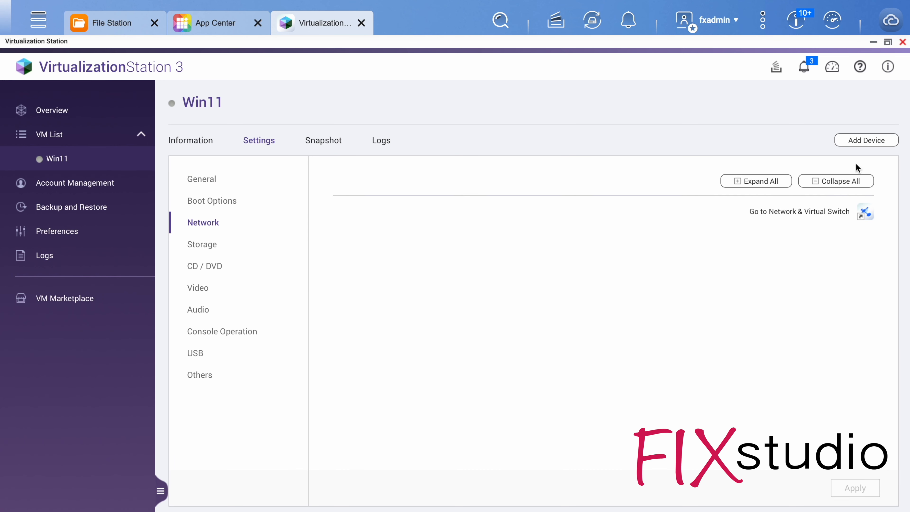
click(863, 142)
click(483, 146)
click(462, 183)
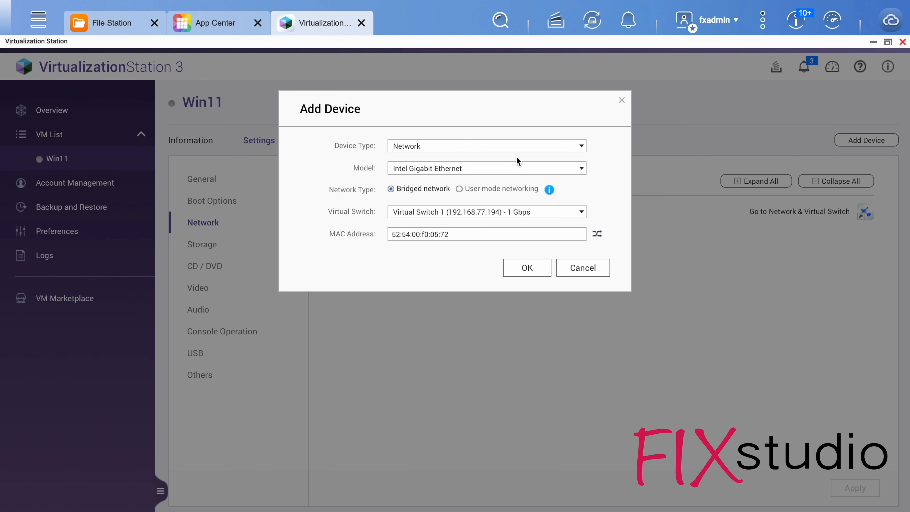
click(522, 271)
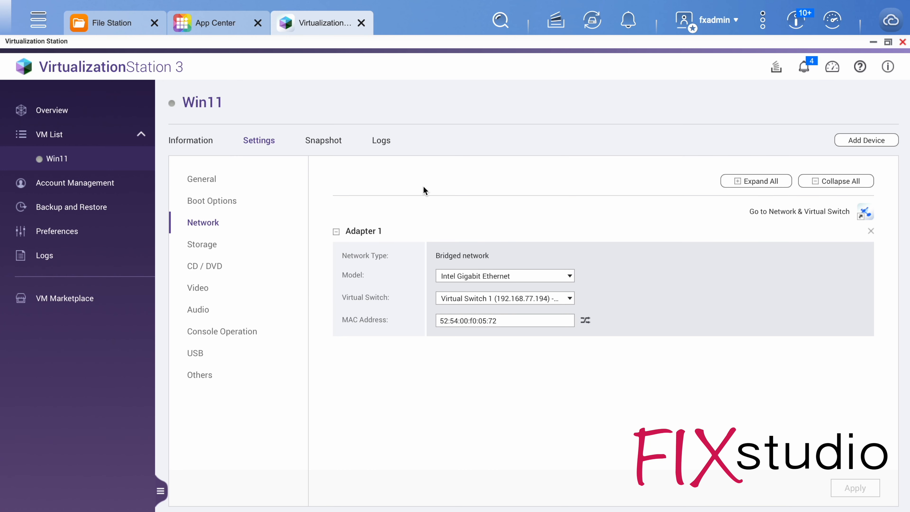
Remove the CD/DVD 1 drive holding the Windows 11 ISO from the Win11 virtual machine.
click(214, 267)
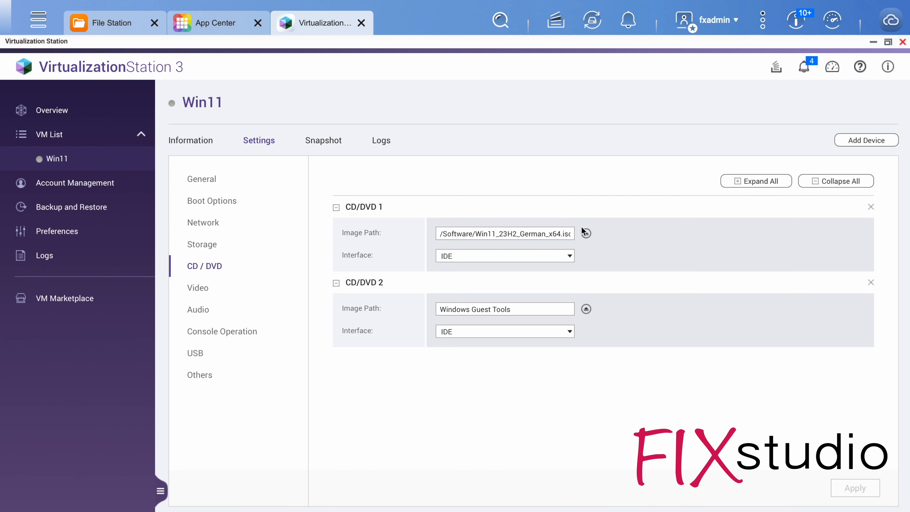
click(587, 233)
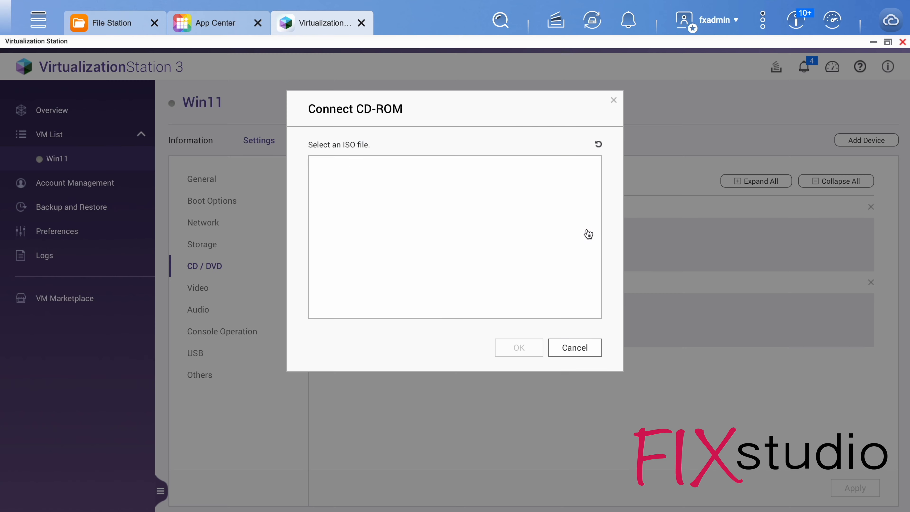
click(614, 102)
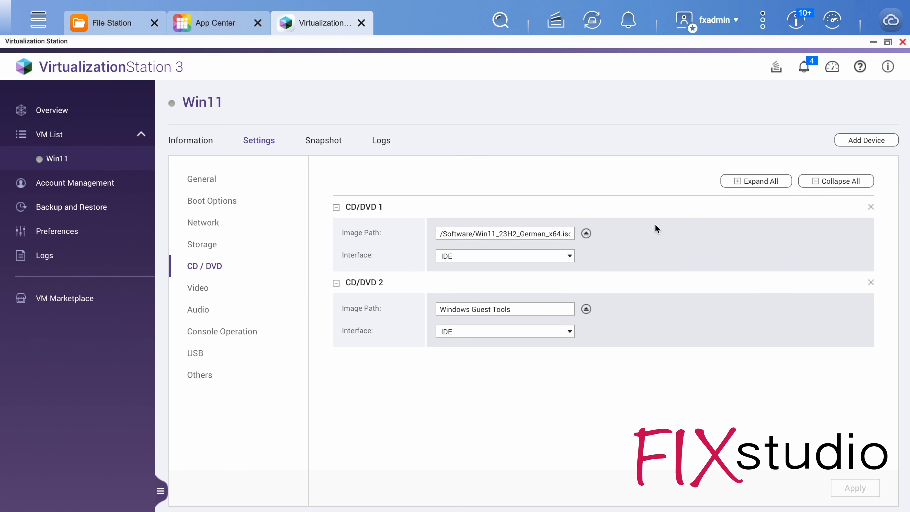
click(871, 207)
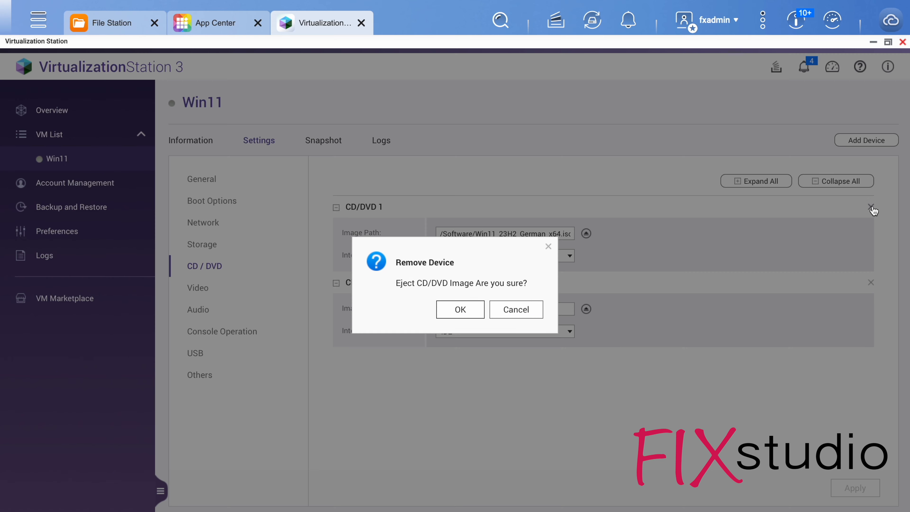
click(472, 311)
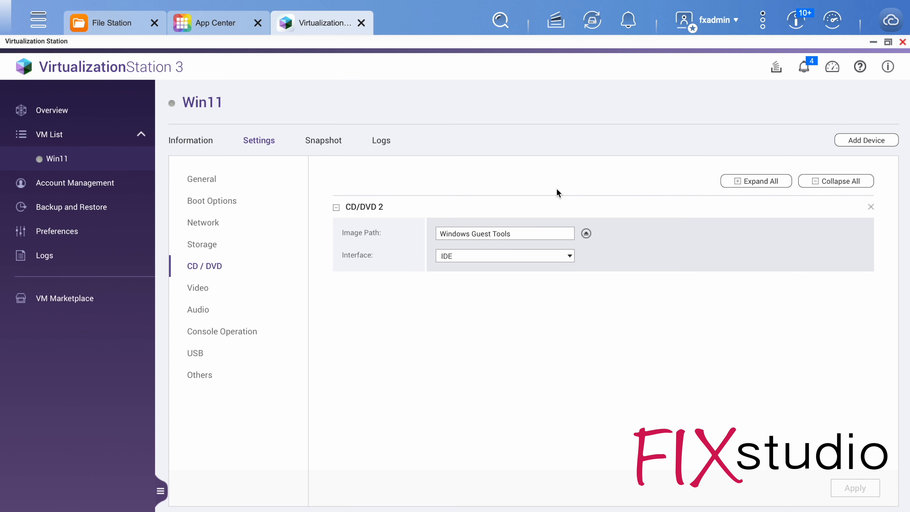
Set the Win11 virtual machine's first boot device to Hard Disk and second to CD / DVD ROM, and apply the change.
click(217, 186)
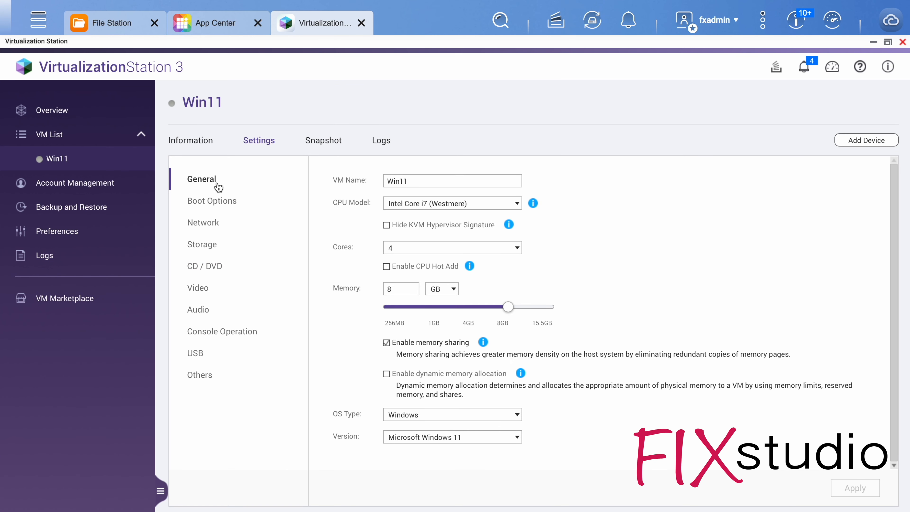
click(219, 205)
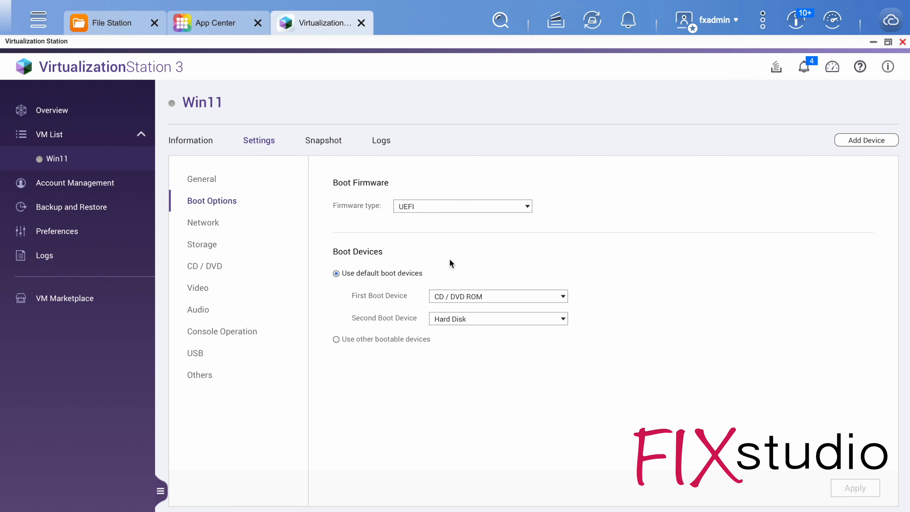
click(483, 300)
click(481, 309)
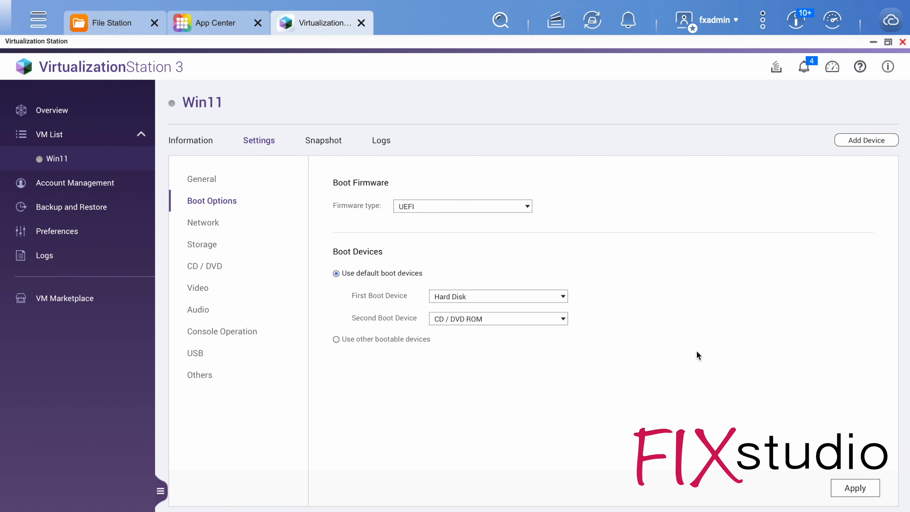
click(856, 488)
click(519, 309)
Return to the Win11 machine's information page, open its running console and collapse the console's side menu.
click(213, 140)
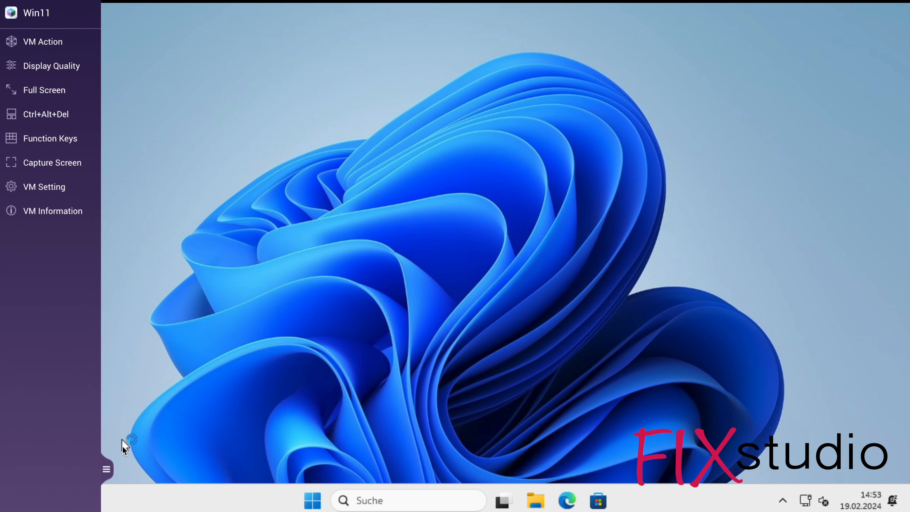
click(107, 465)
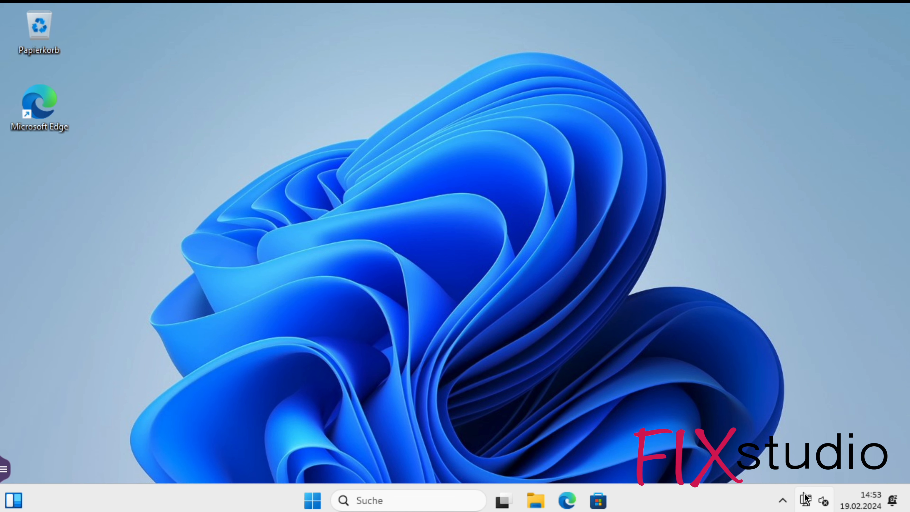
click(314, 500)
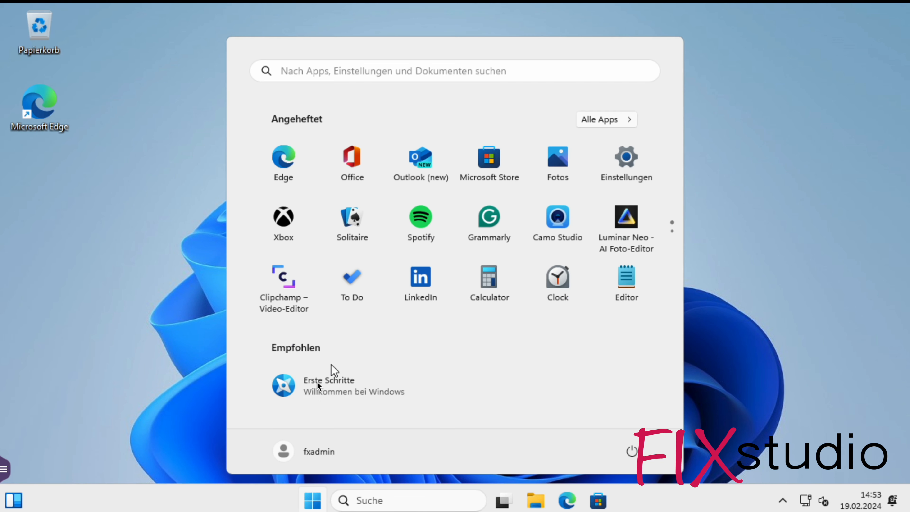
click(629, 163)
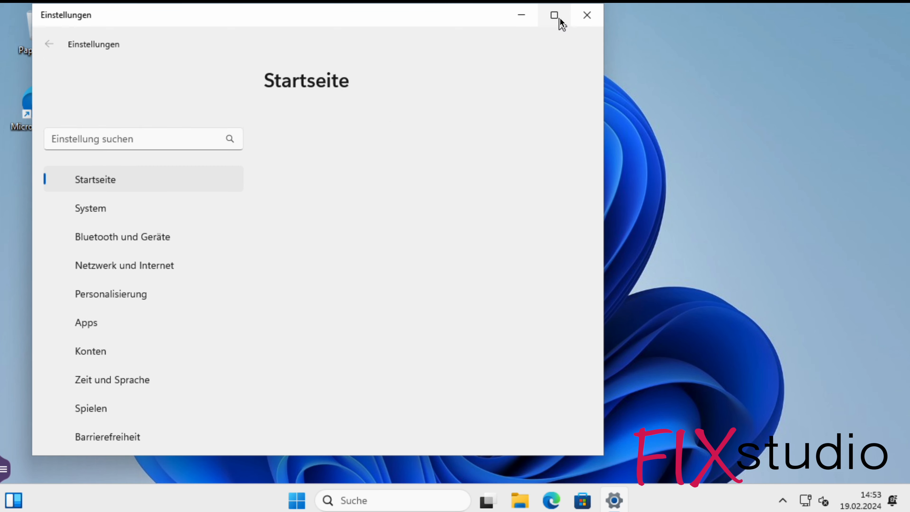
click(587, 16)
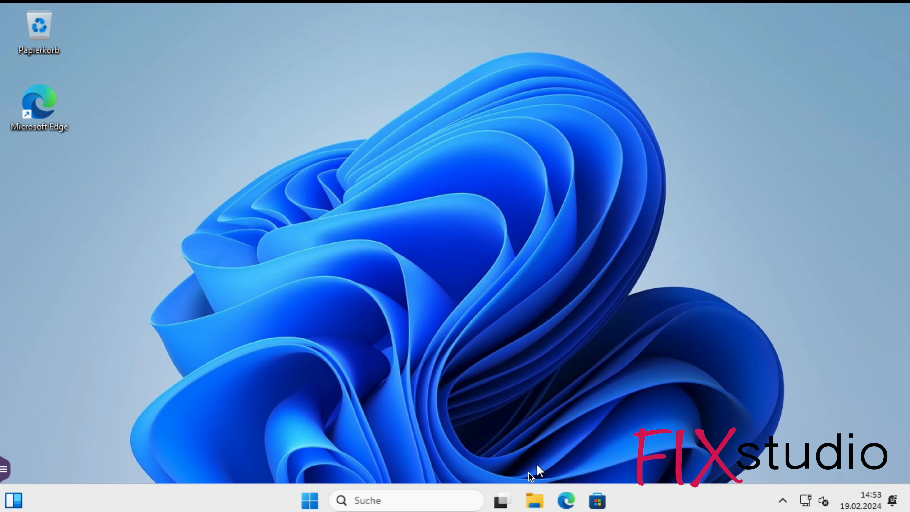
Run qnap-guest-tools-0.102.1 from CD drive E: inside the Windows 11 machine and allow it to make changes.
click(535, 500)
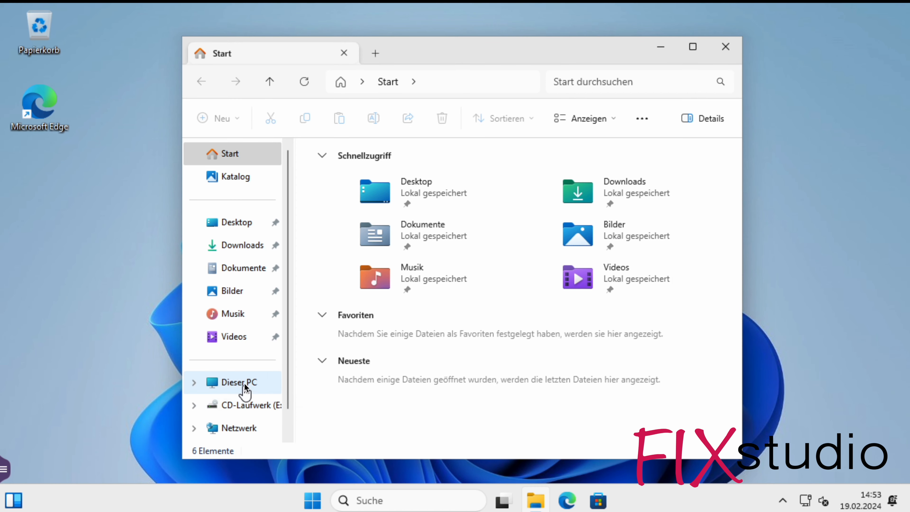
click(249, 404)
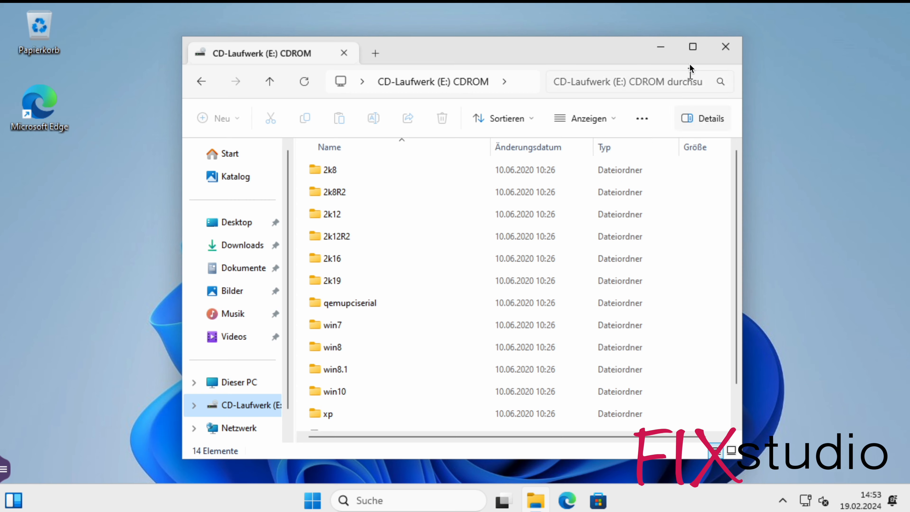
click(692, 47)
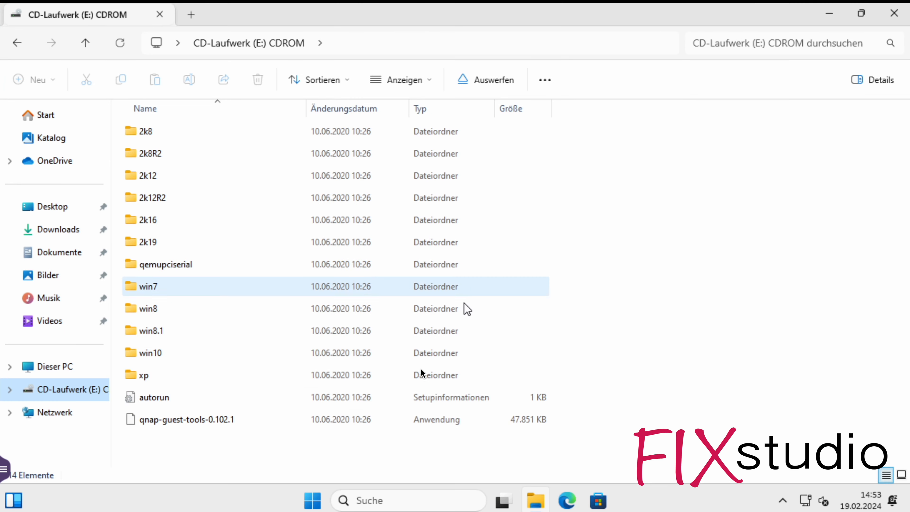
double_click(189, 422)
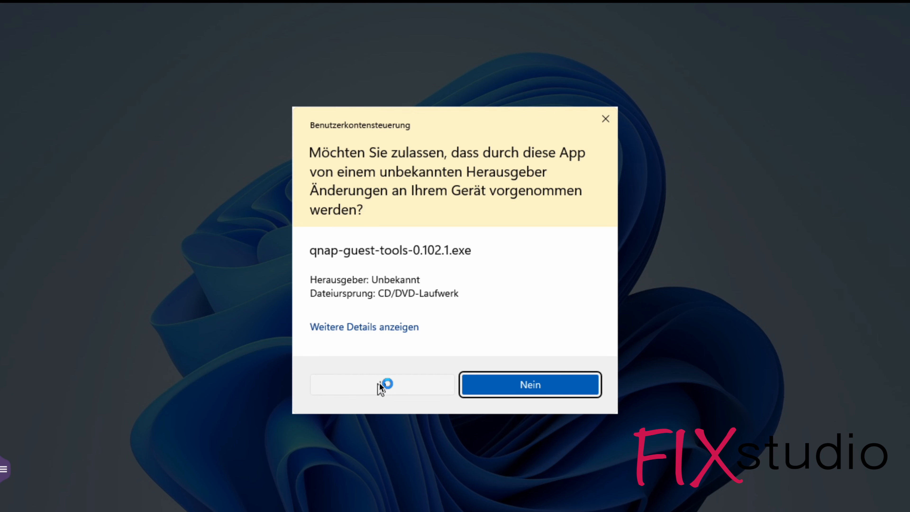
click(381, 383)
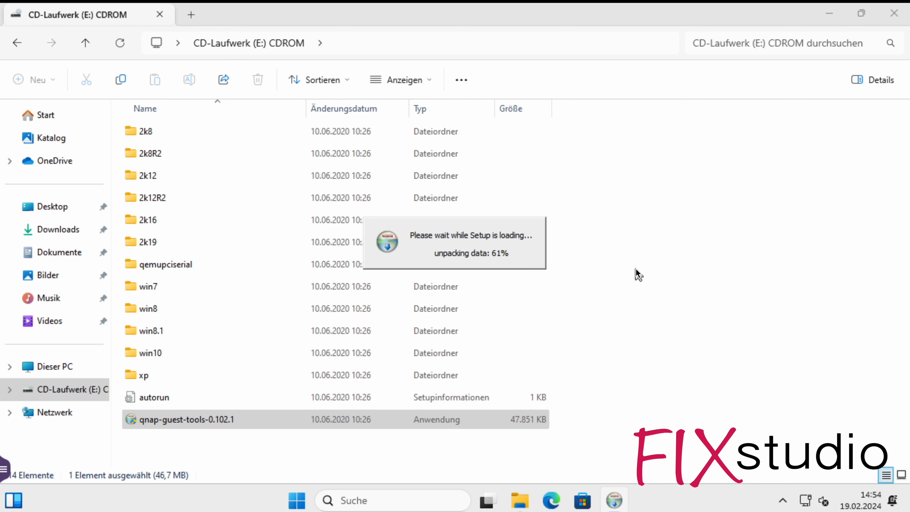
Close the CD drive's file window, choose Deutsch as the installer language and accept the QNAP Guest Tools licence agreement.
click(893, 13)
click(458, 283)
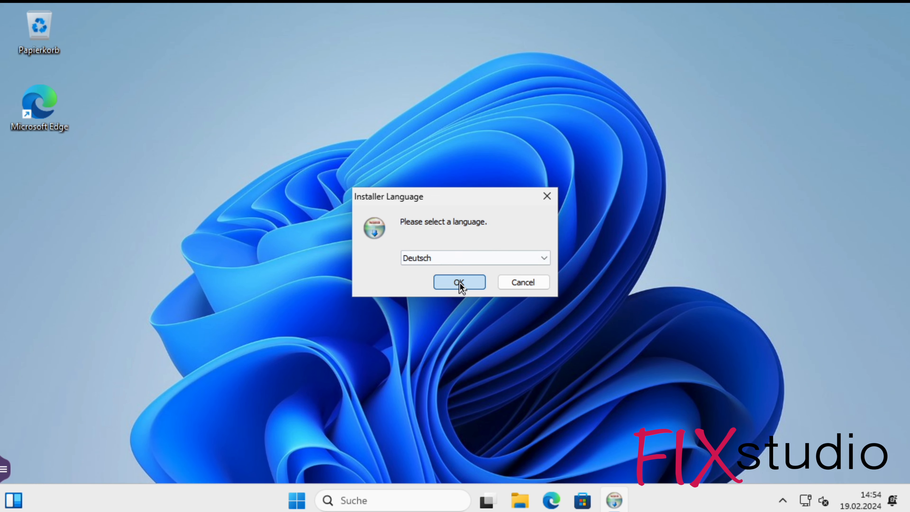
click(530, 366)
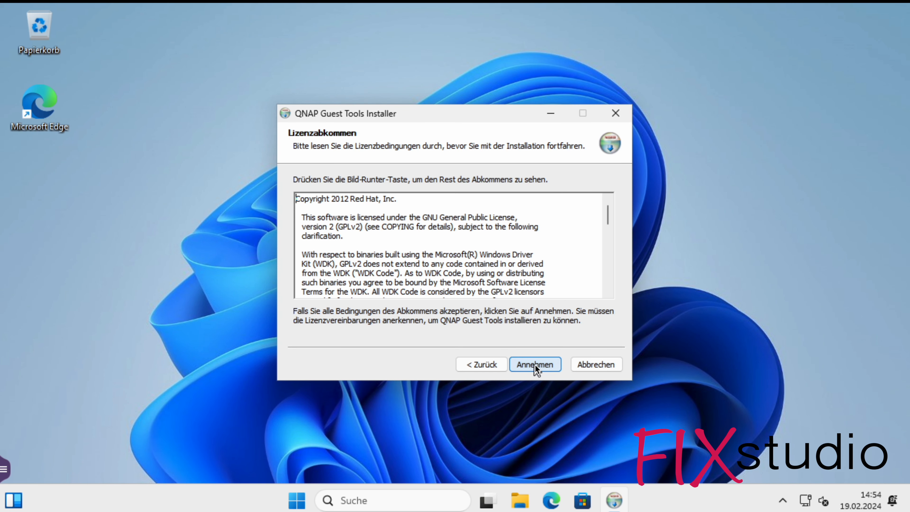
click(535, 364)
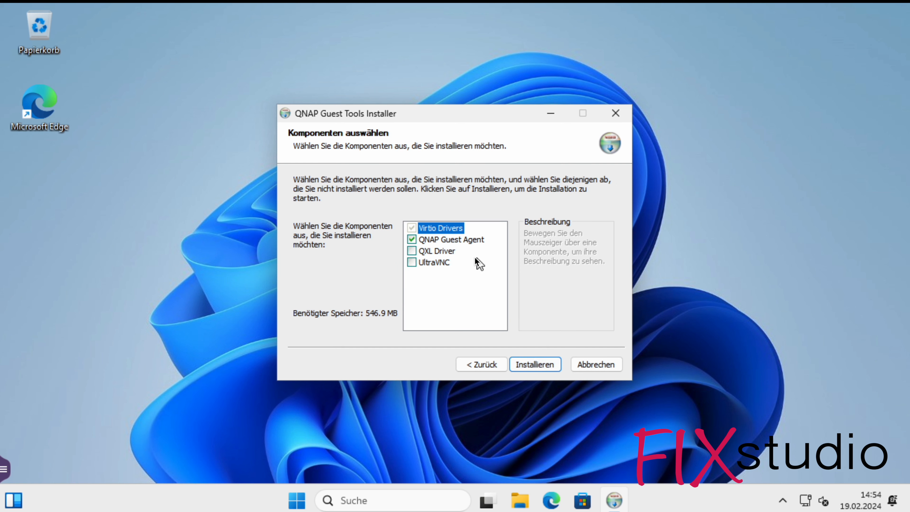
Add the QXL Driver to the selected components, install QNAP Guest Tools and finish the installer.
click(461, 250)
click(447, 251)
click(445, 250)
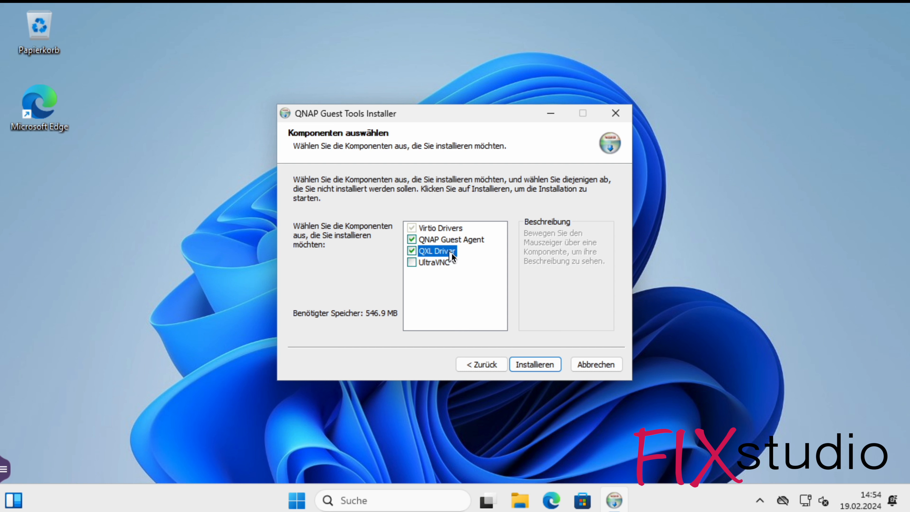
click(548, 362)
click(528, 254)
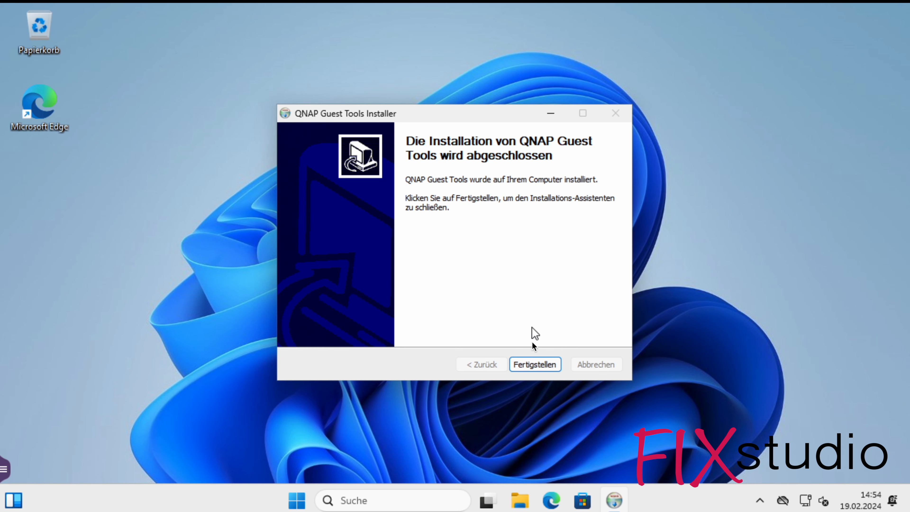
click(535, 364)
drag(463, 307, 570, 392)
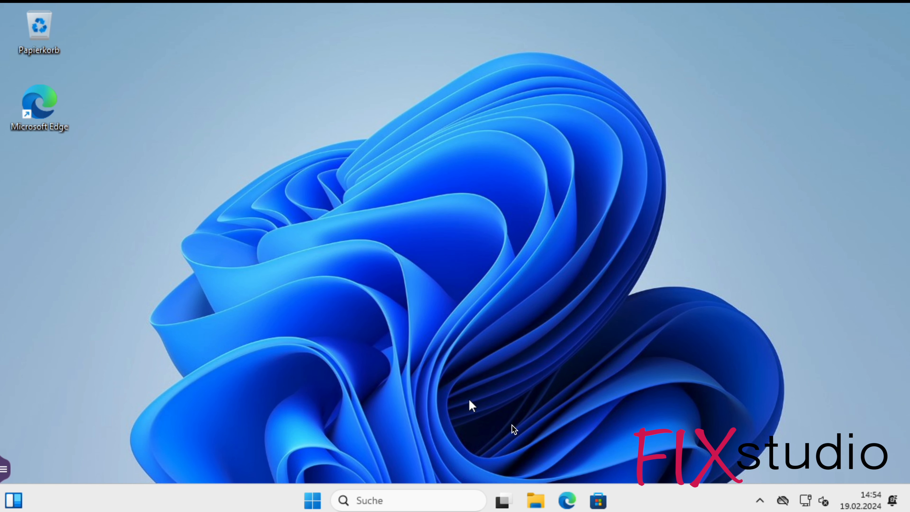
Check for new Windows updates in the Windows 11 machine's maximized settings window.
click(322, 505)
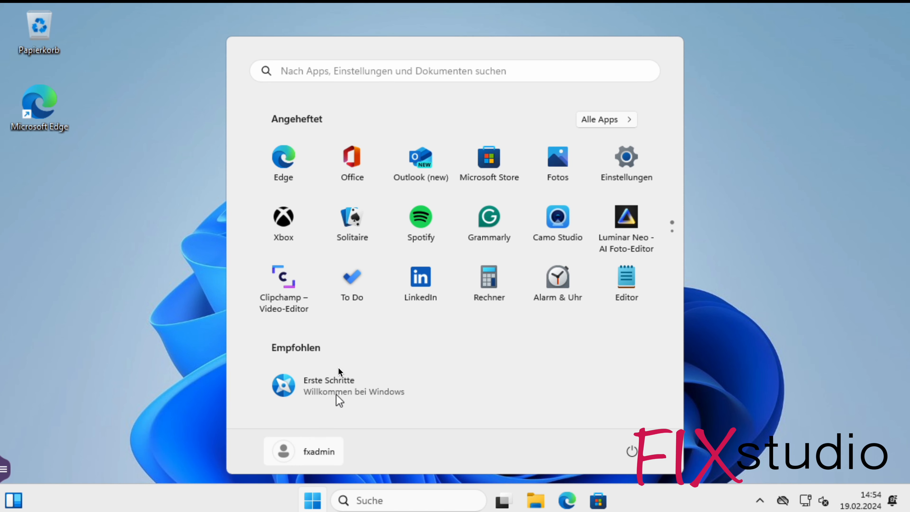
click(632, 171)
click(562, 19)
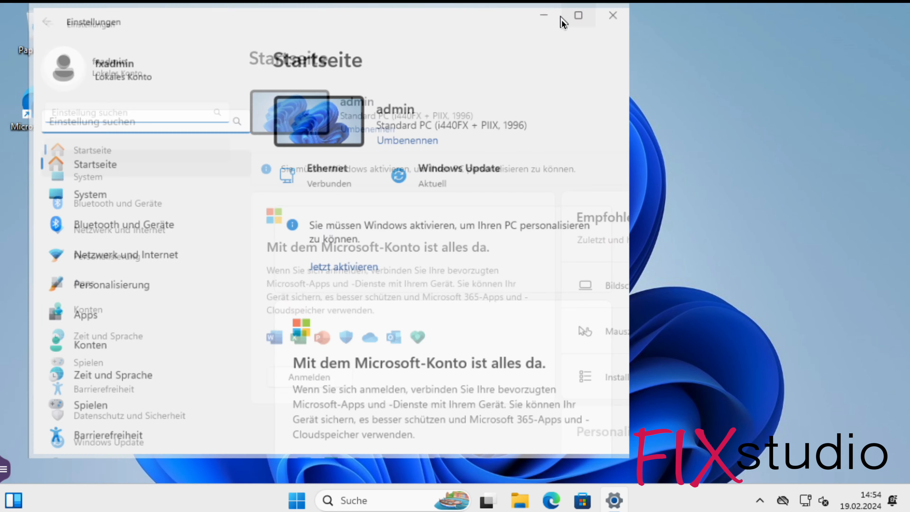
click(107, 471)
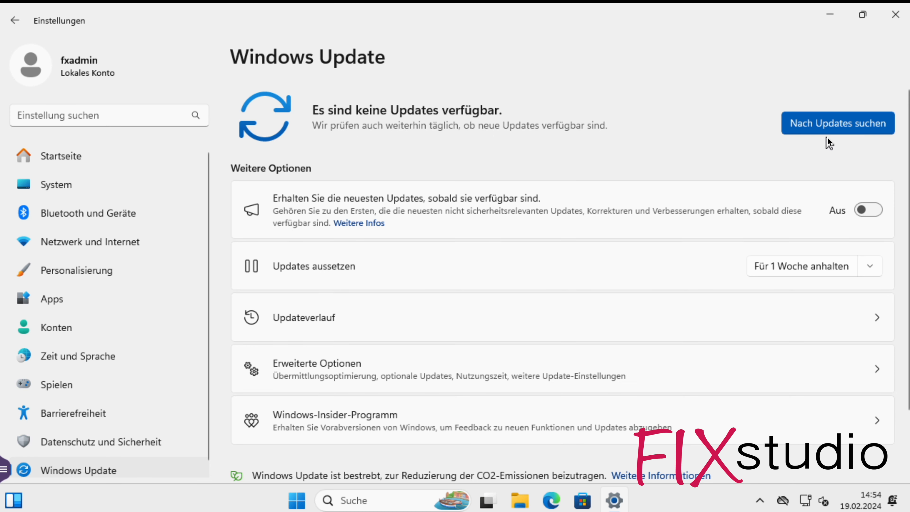
click(831, 128)
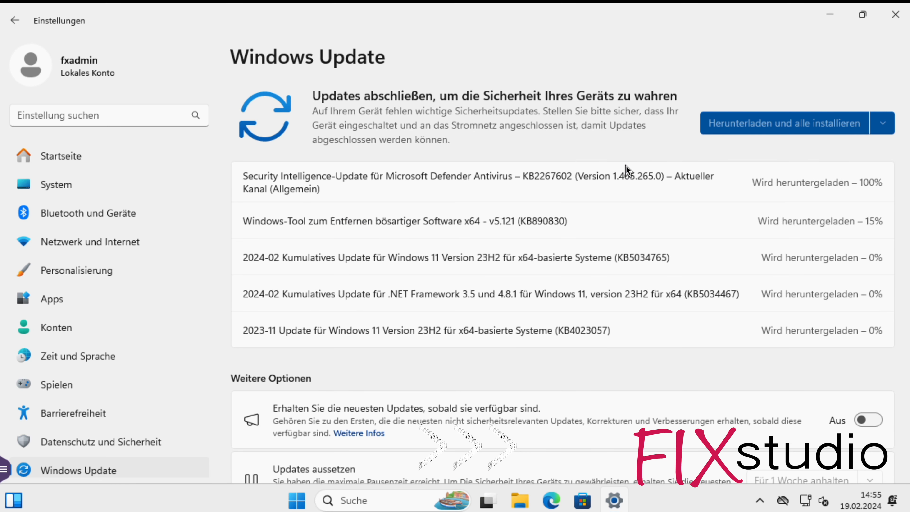
Open Task Manager and view CPU performance with a separate graph for each logical processor.
right_click(692, 499)
click(741, 445)
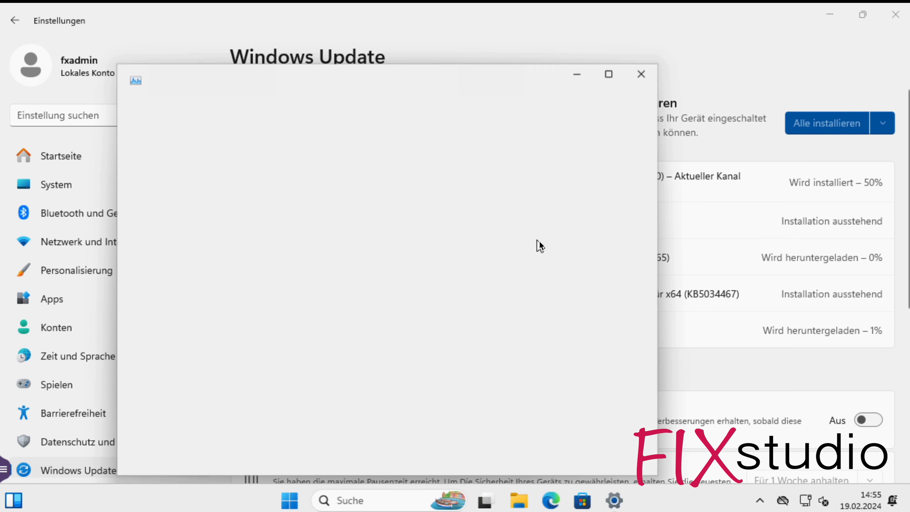
drag(535, 74, 602, 29)
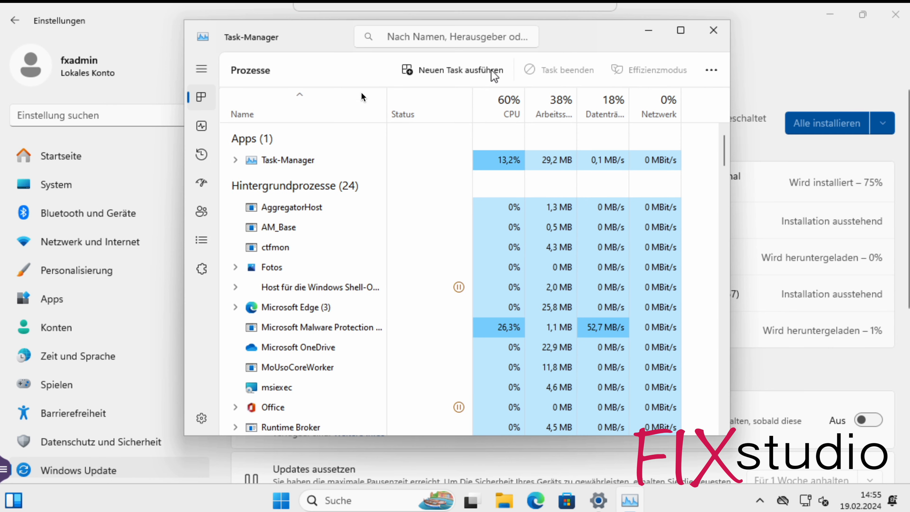
click(205, 123)
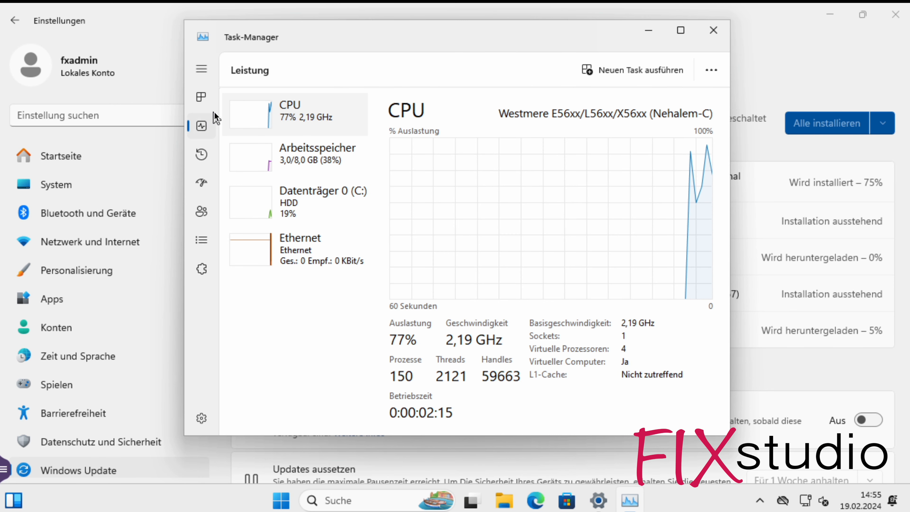
right_click(523, 190)
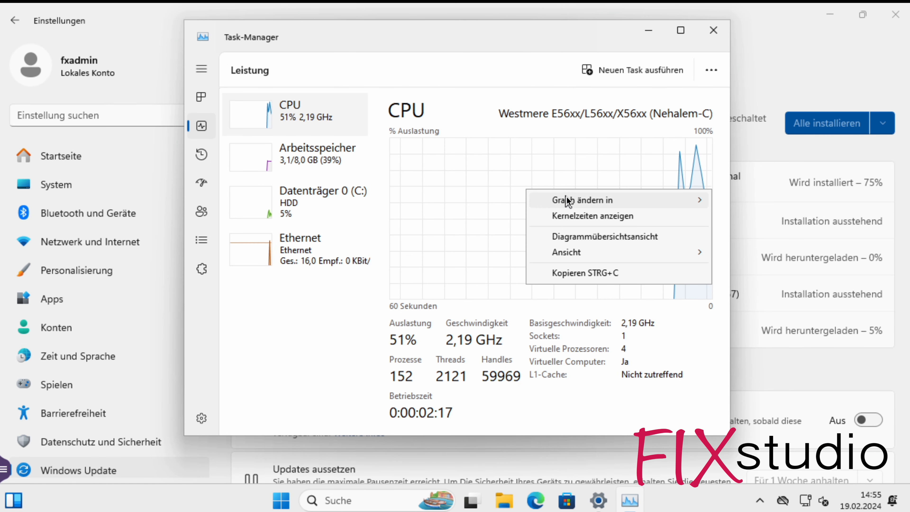
mouse_move(567, 199)
click(784, 216)
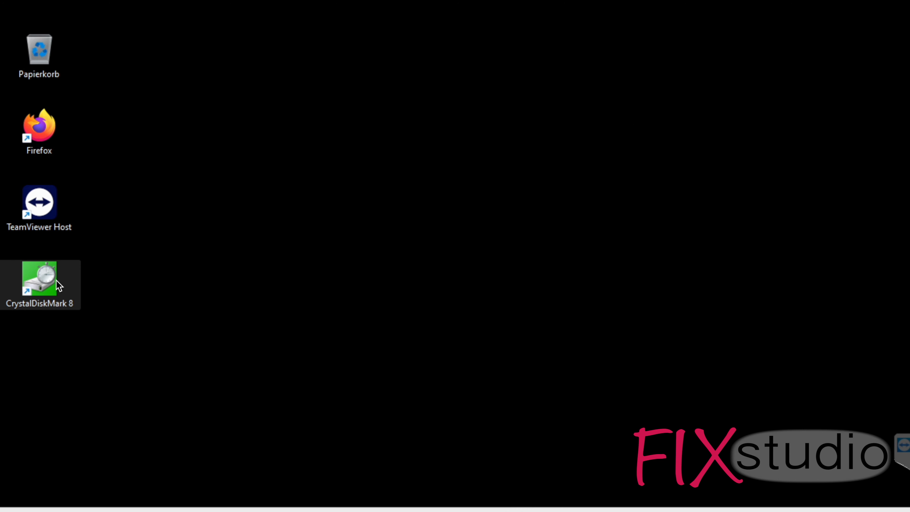
Launch CrystalDiskMark 8 and start all read and write tests on drive C: with 5 runs of 1GiB.
double_click(44, 280)
click(395, 415)
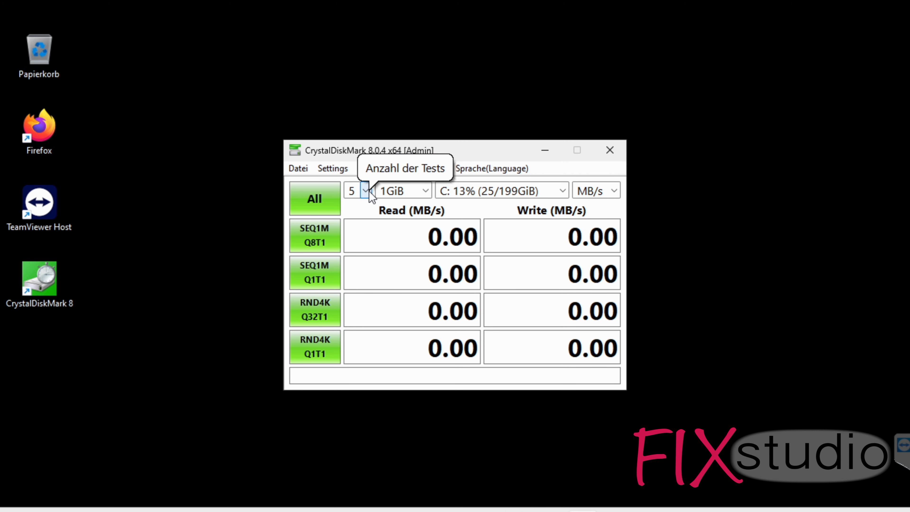
click(319, 198)
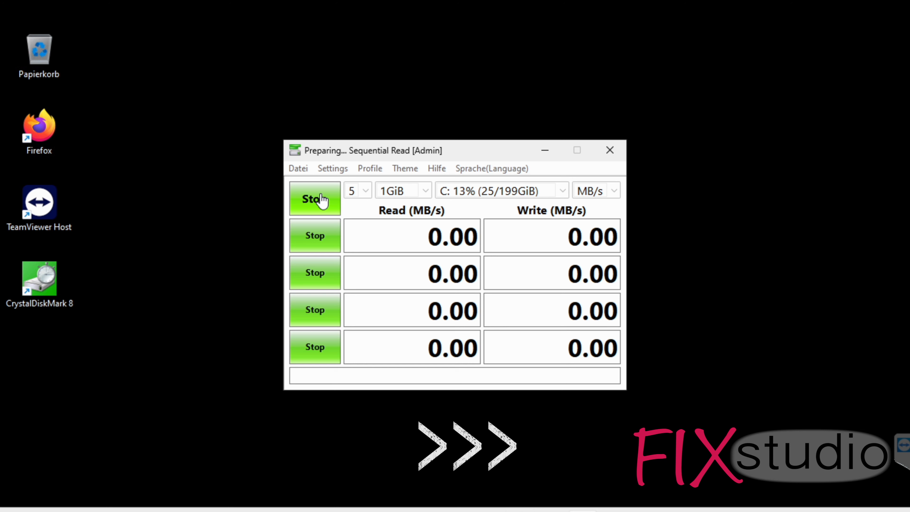